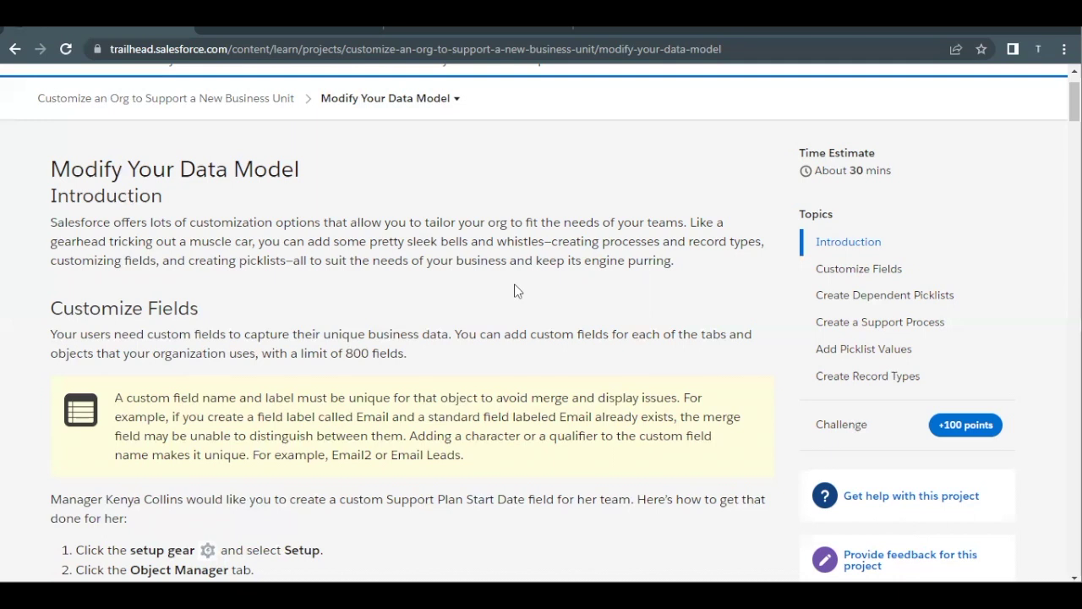
Read the Customize Fields instructions and open the Account object's Fields & Relationships in the Salesforce Setup Object Manager.
scroll(225, 385, "down", 3)
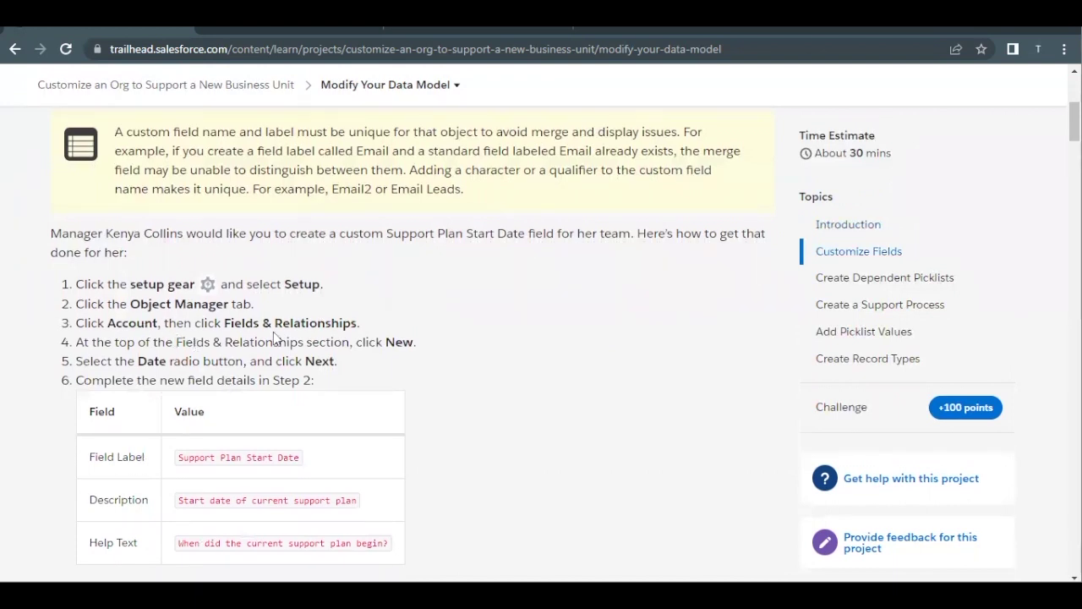
scroll(270, 330, "down", 1)
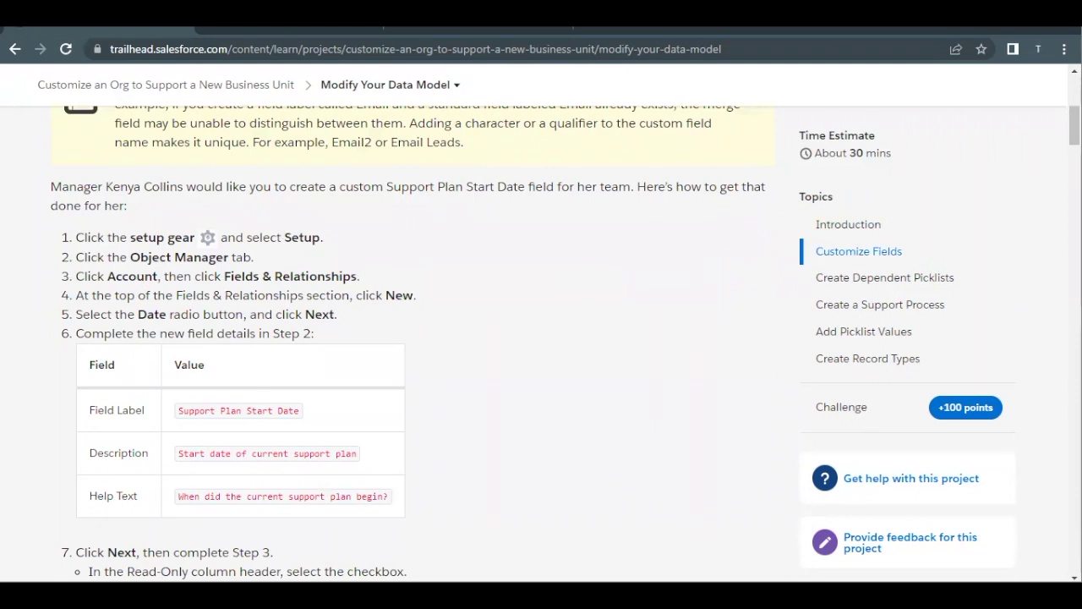
left_click(474, 29)
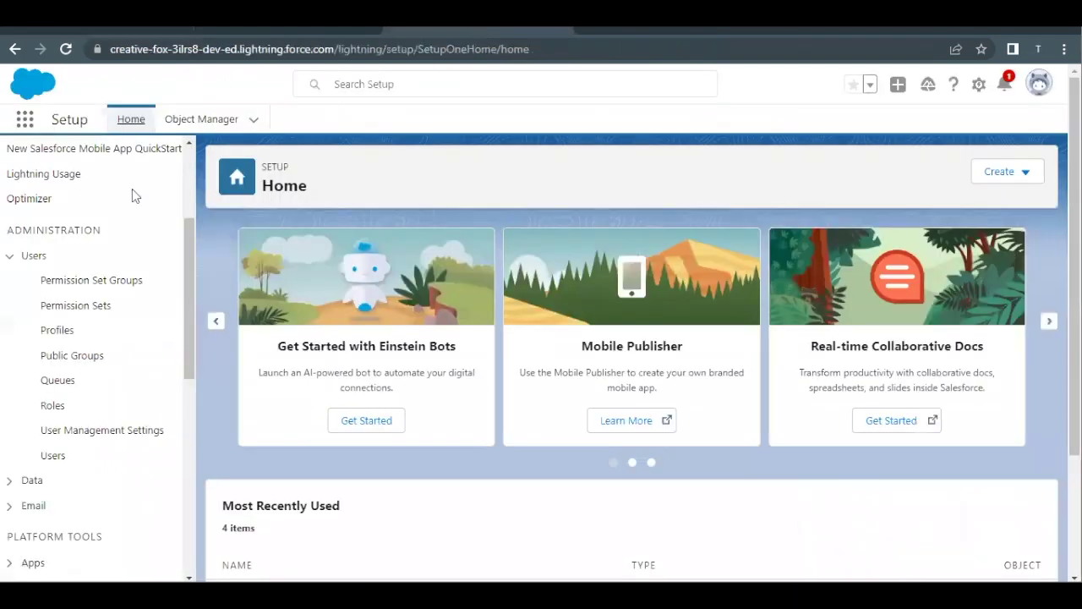
left_click(212, 123)
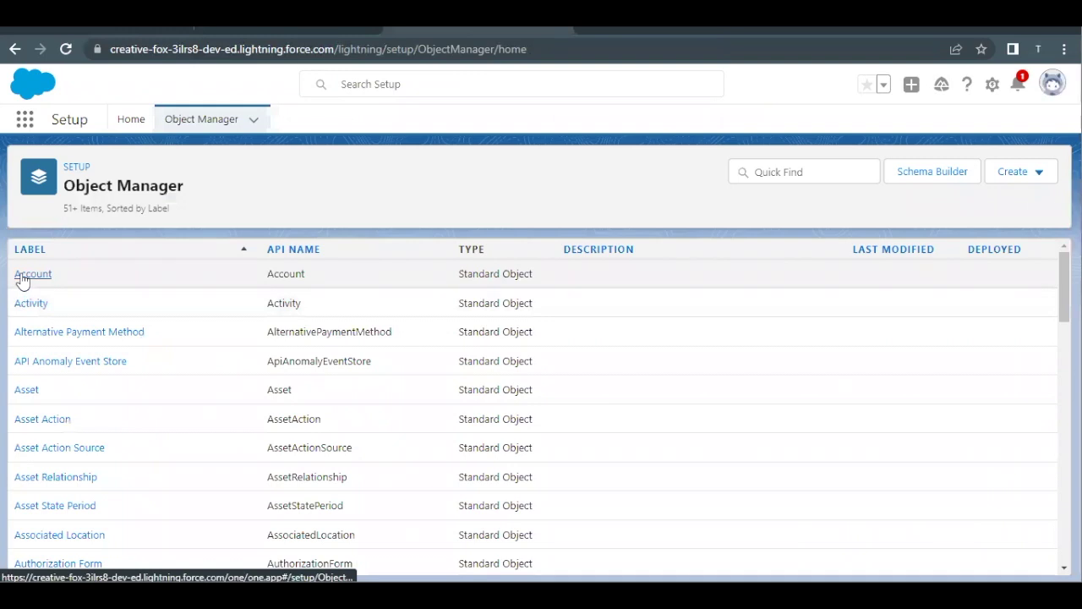
left_click(24, 276)
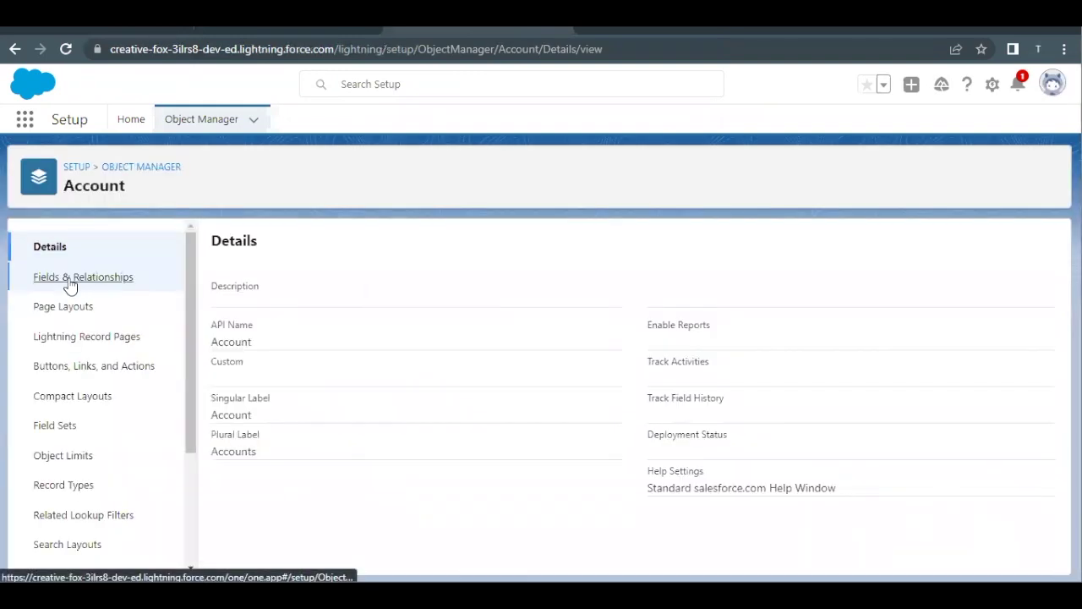
left_click(71, 279)
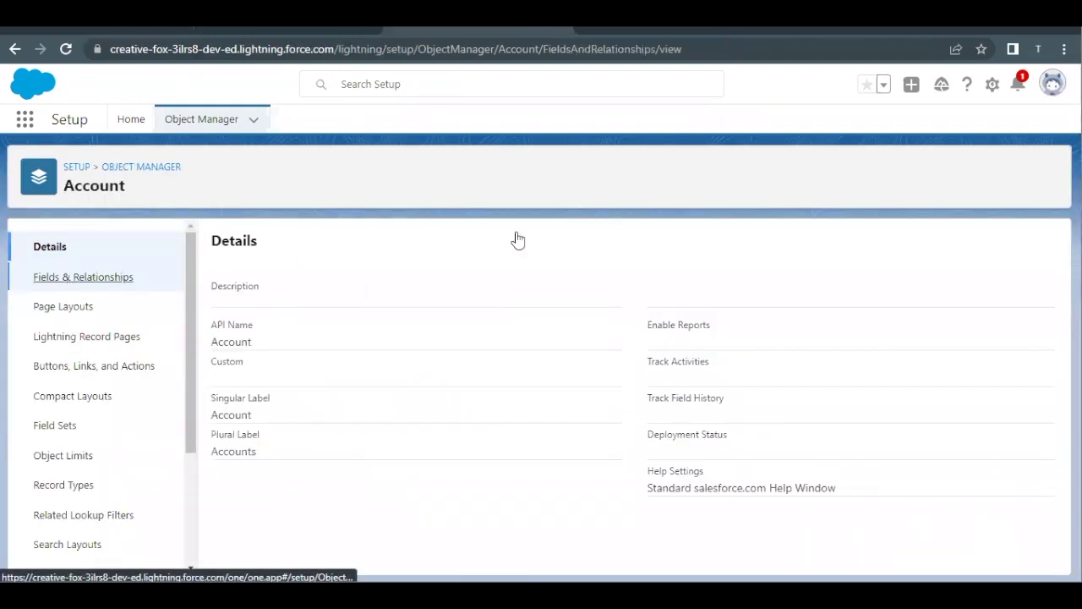
Start a new custom field on the Account object with the Date data type and proceed to its details.
left_click(731, 246)
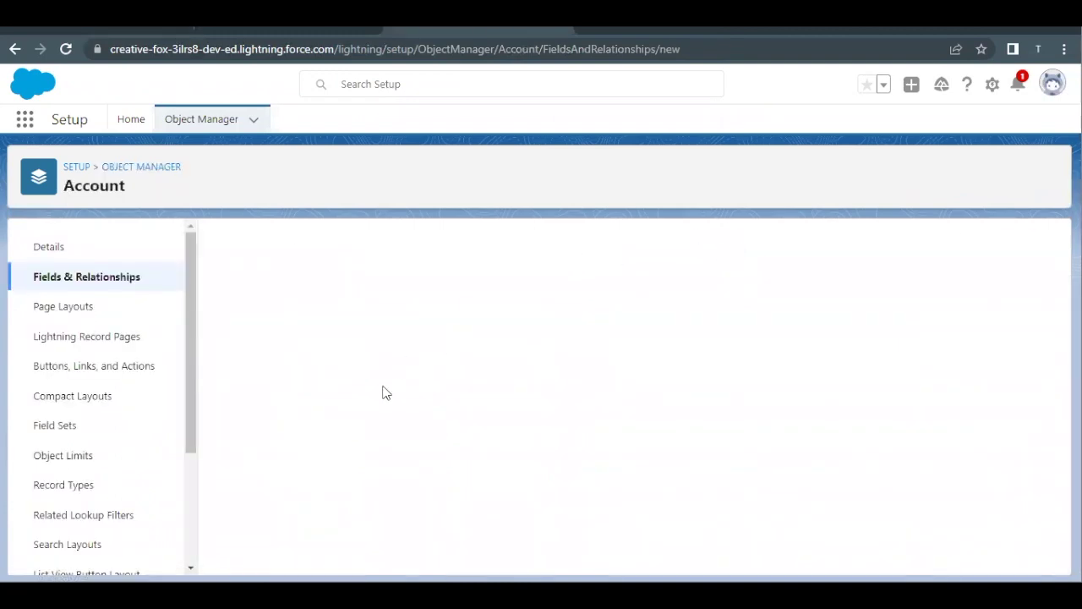
scroll(382, 391, "down", 3)
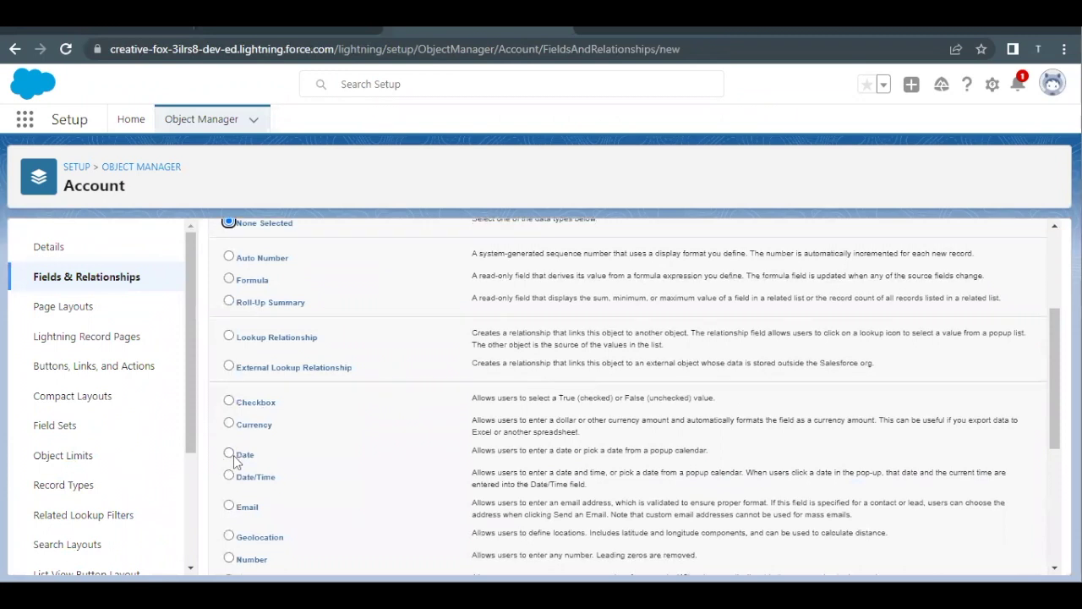
left_click(243, 458)
scroll(418, 356, "up", 5)
left_click(990, 320)
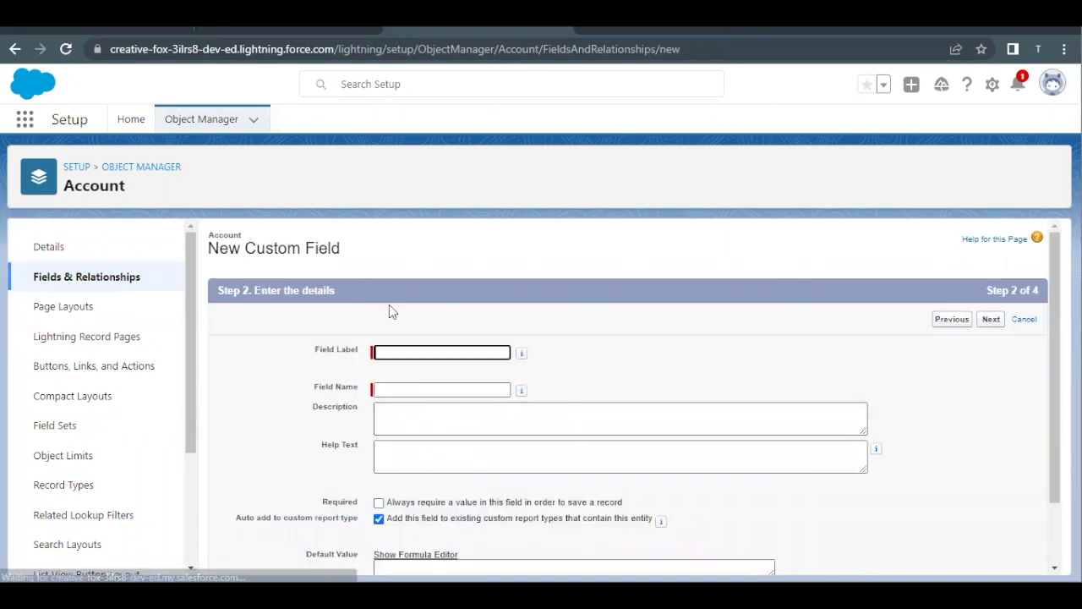
Copy the field label from the Trailhead instructions and set the new field's label to "Support Plan Start Date".
left_click(109, 30)
scroll(285, 289, "down", 1)
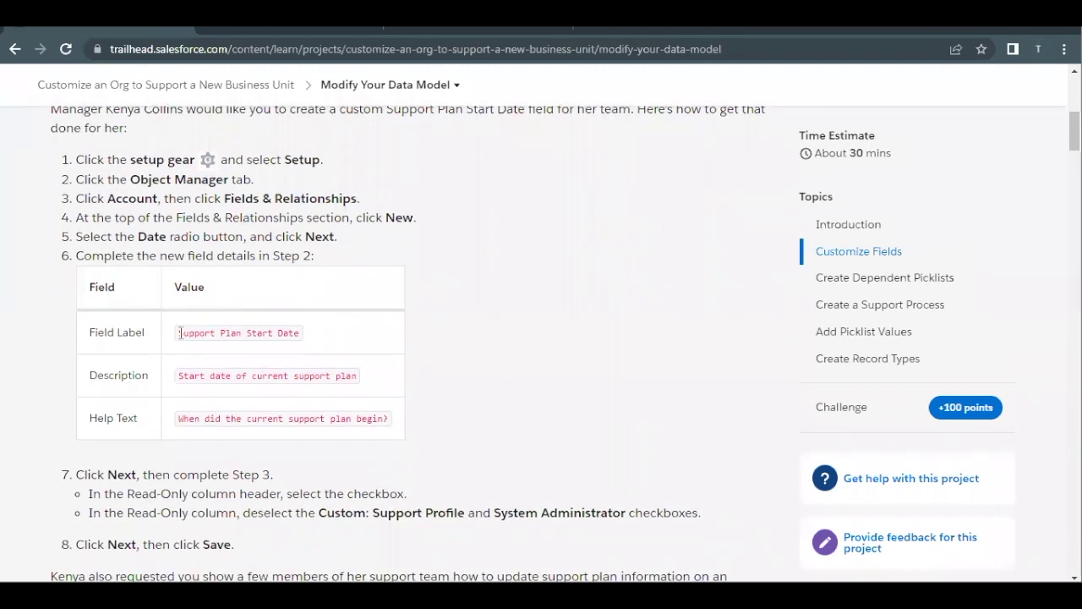
triple_click(180, 333)
key("ctrl+c")
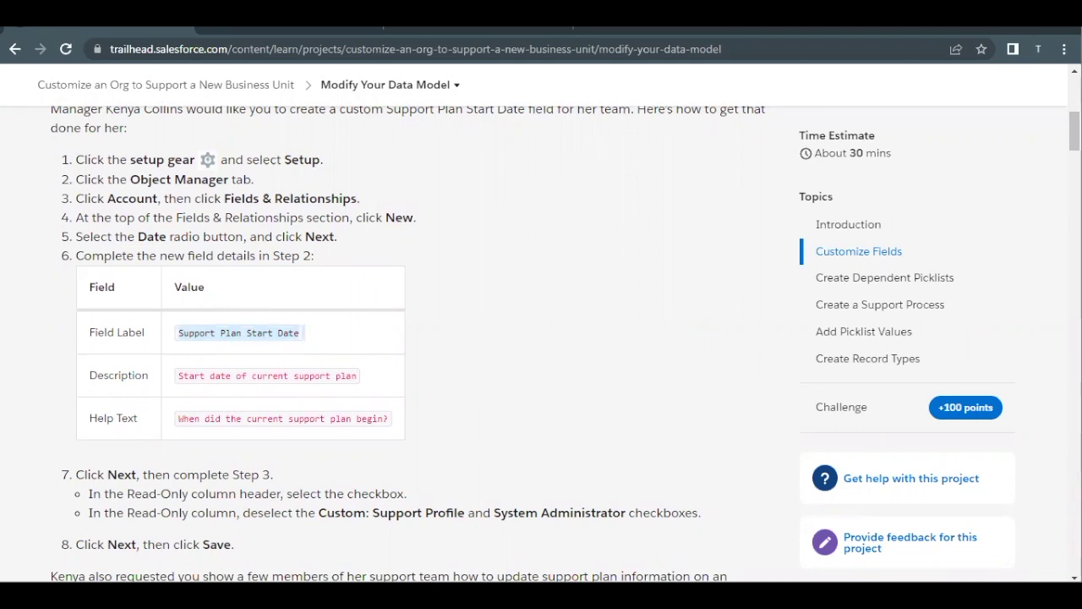
left_click(424, 27)
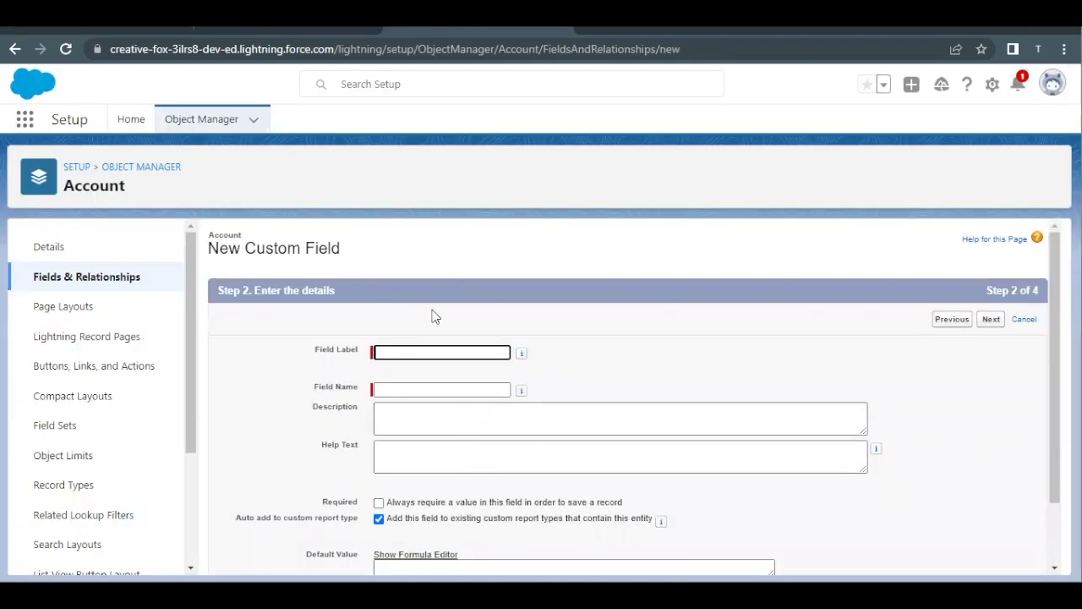
key("ctrl+v")
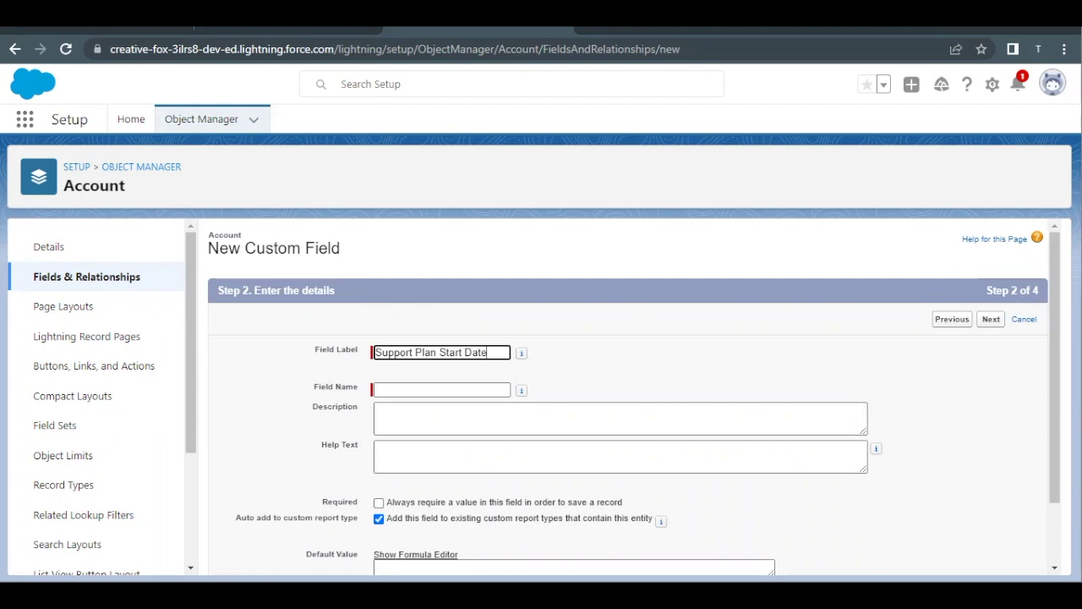
Copy the description from the Trailhead table and enter "Start date of current support plan" as the field's description.
left_click(62, 27)
left_click_drag(209, 375, 226, 377)
triple_click(226, 376)
key("ctrl+c")
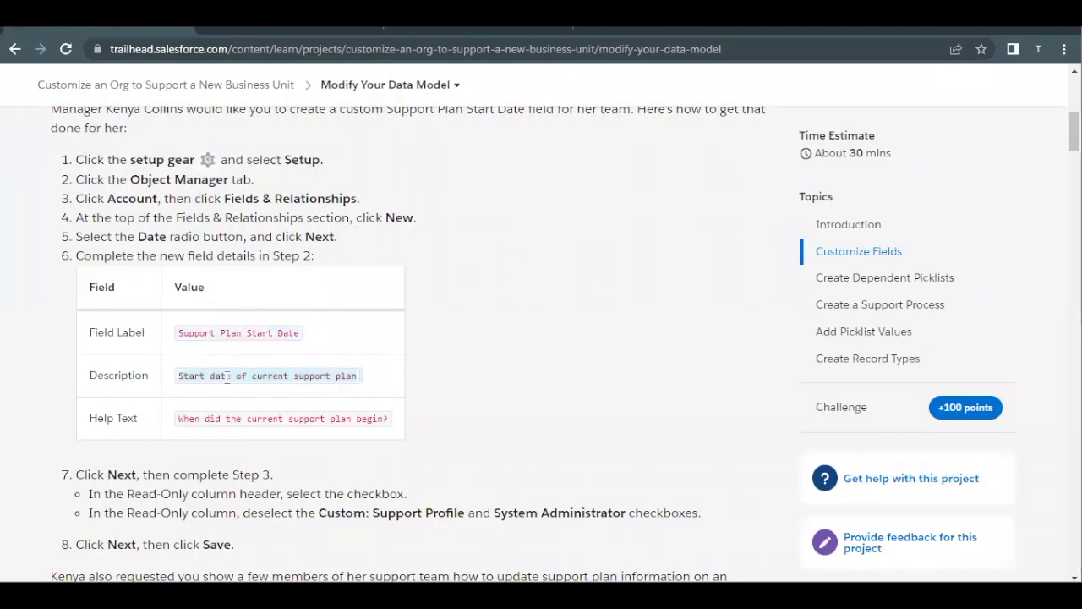
left_click(453, 27)
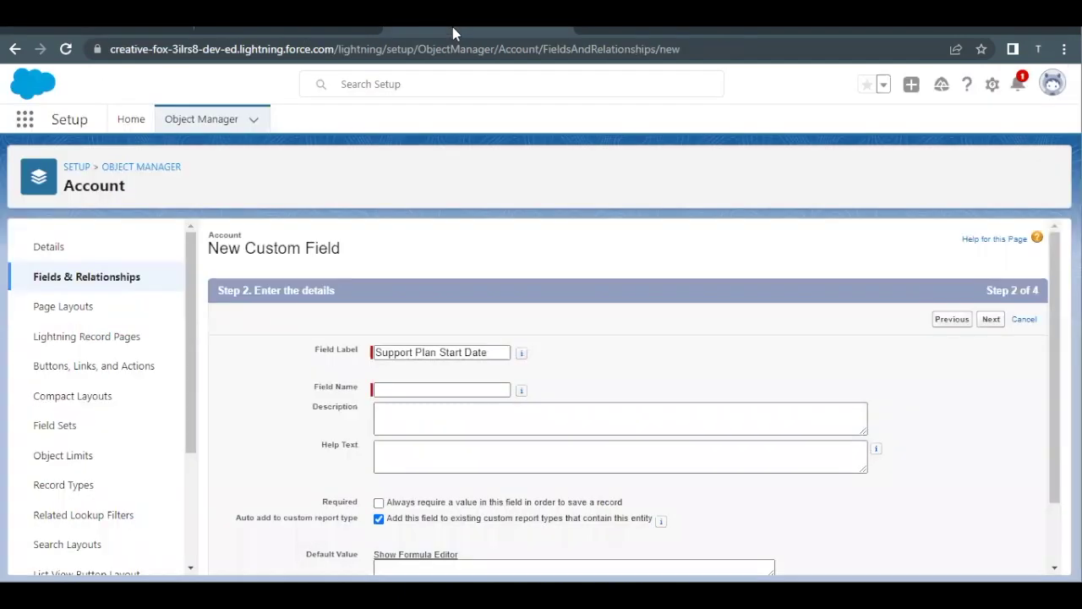
left_click(492, 421)
key("ctrl+v")
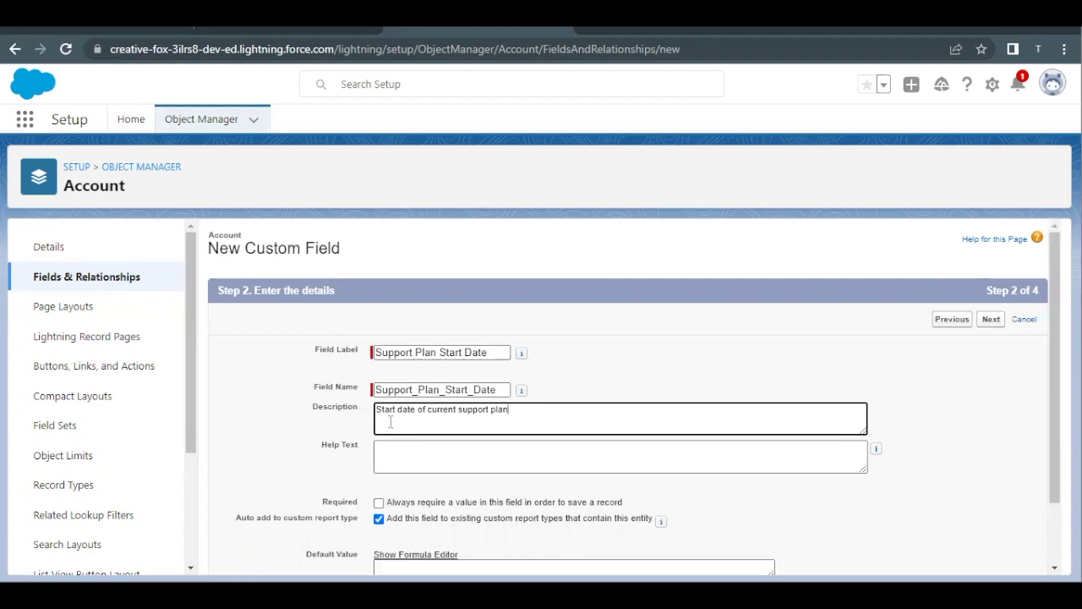
Copy the help text from the Trailhead table and enter "When did the current support plan begin?" as the field's help text.
scroll(391, 421, "down", 1)
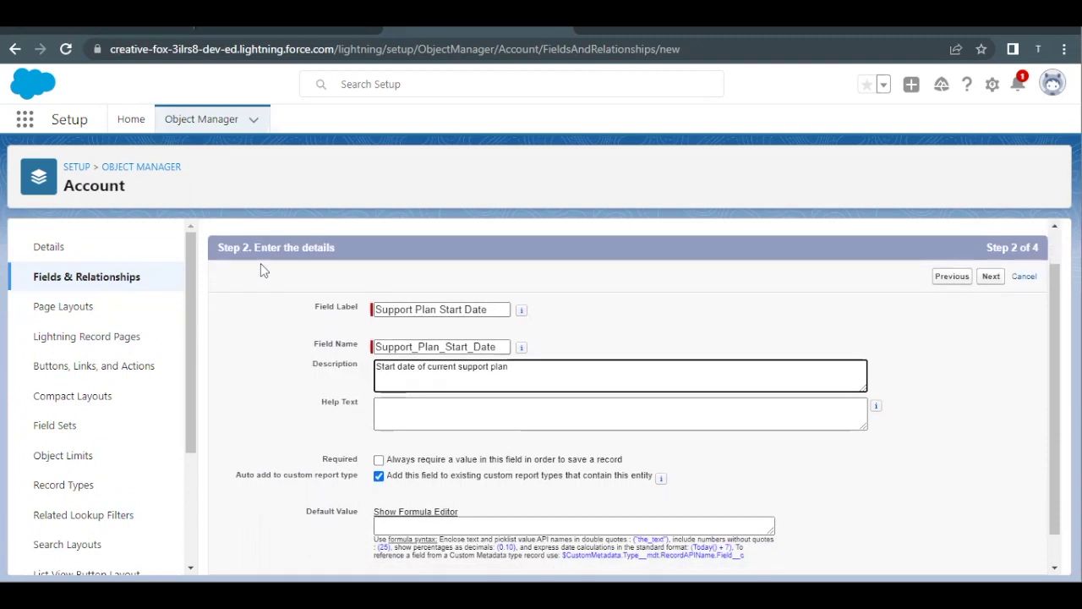
left_click(115, 28)
scroll(256, 336, "down", 2)
left_click(255, 334)
key("ctrl+c")
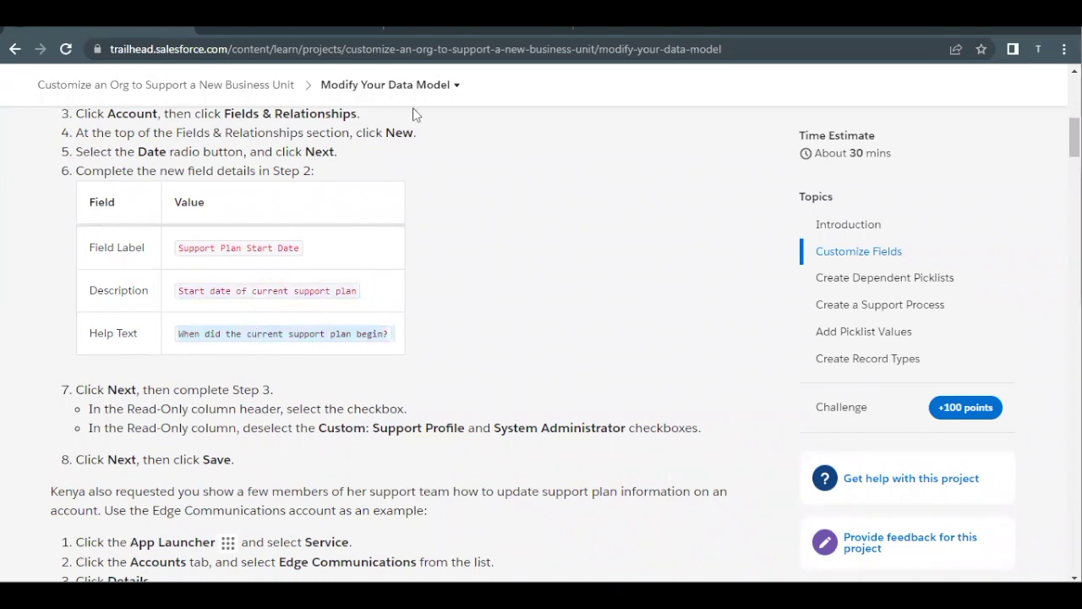
left_click(400, 34)
left_click(389, 408)
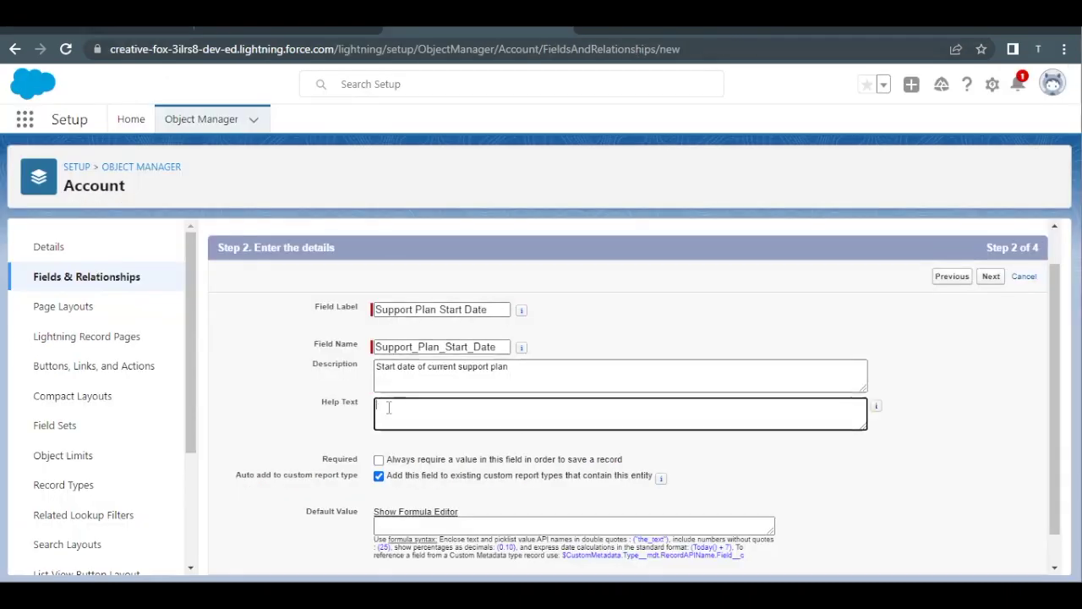
key("ctrl+v")
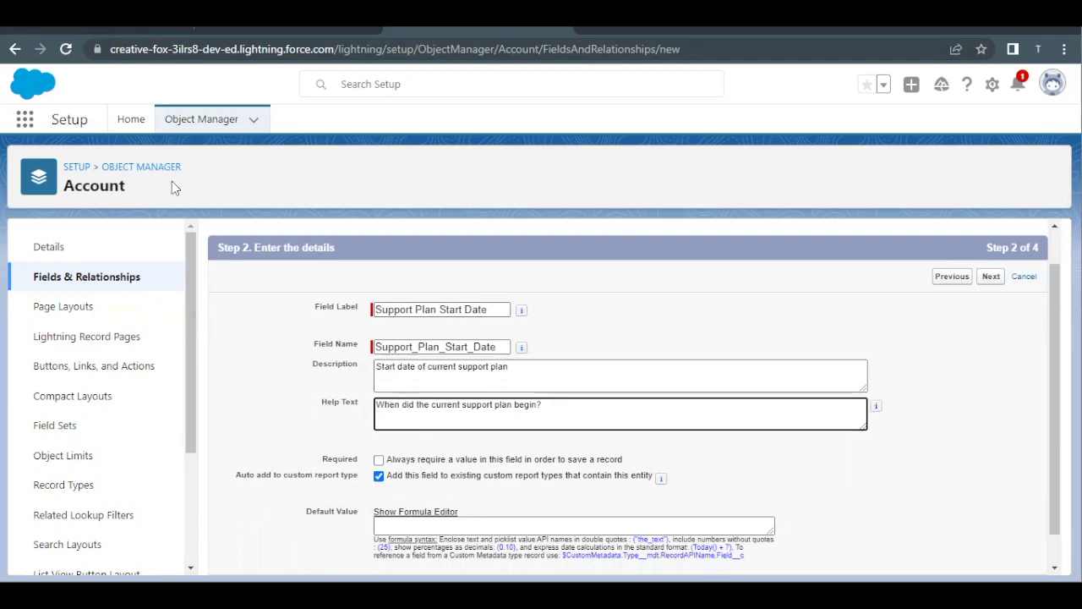
Read the Trailhead instructions for Step 3 and advance the new field from its details to field-level security.
left_click(117, 32)
scroll(285, 382, "down", 2)
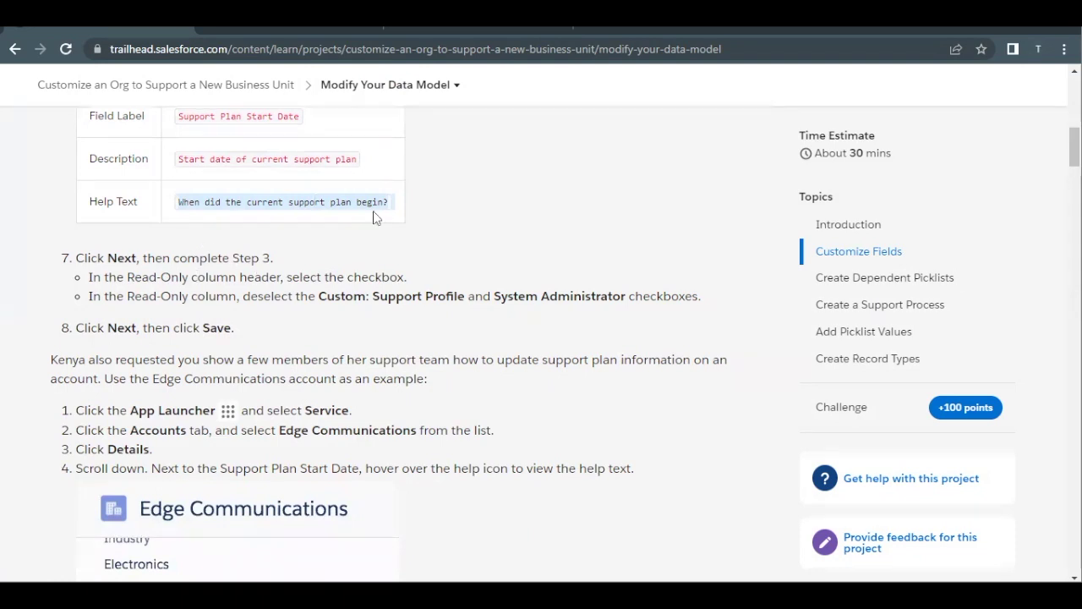
left_click(425, 31)
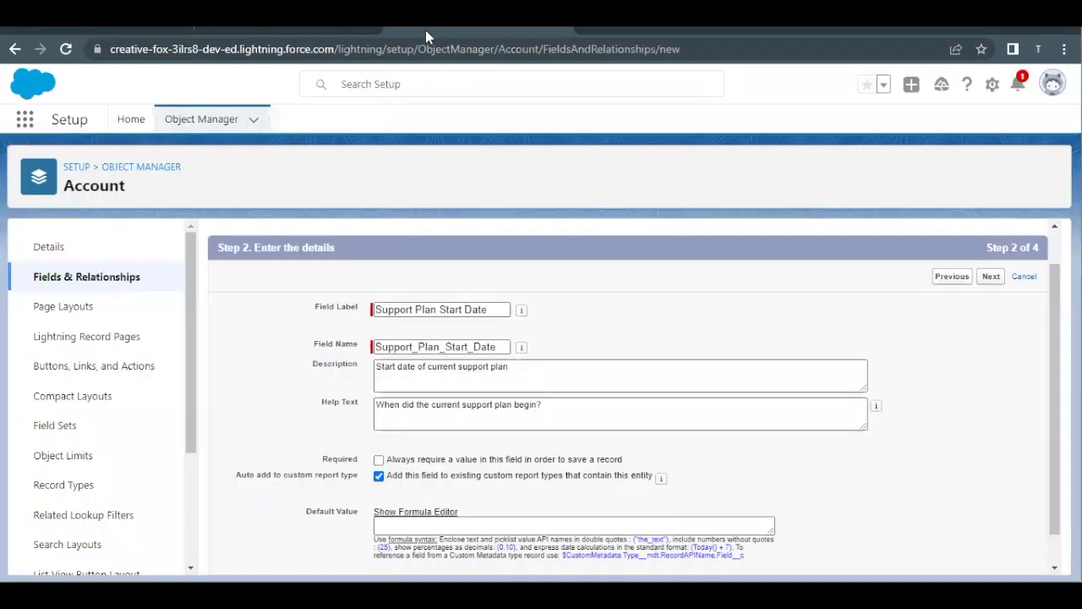
scroll(527, 326, "down", 1)
left_click(990, 242)
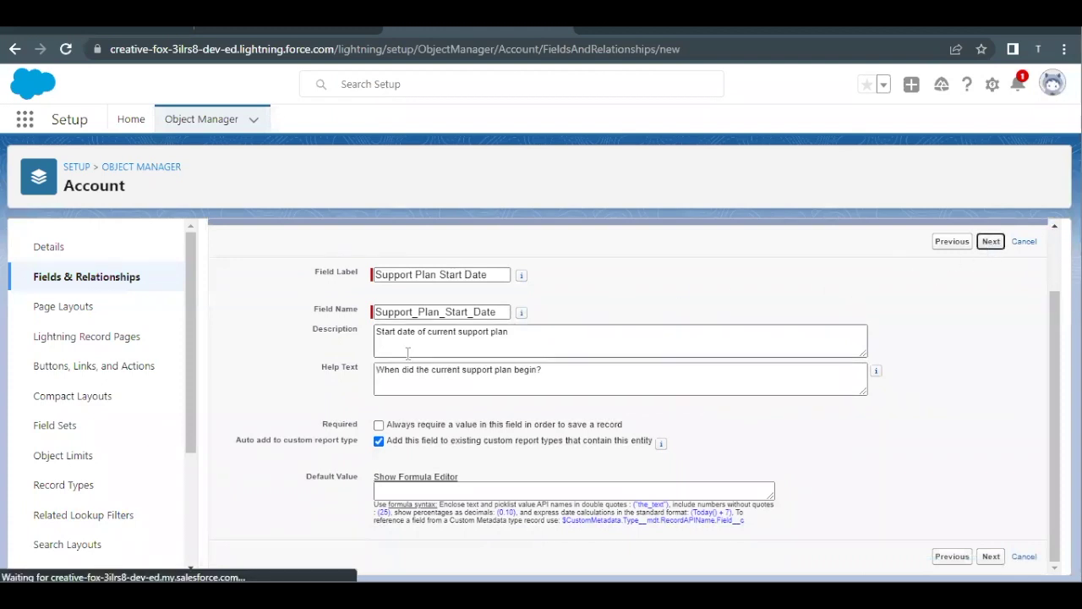
Make the Support Plan Start Date field read-only for all profiles in the field-level security table.
scroll(375, 415, "down", 1)
scroll(374, 381, "down", 1)
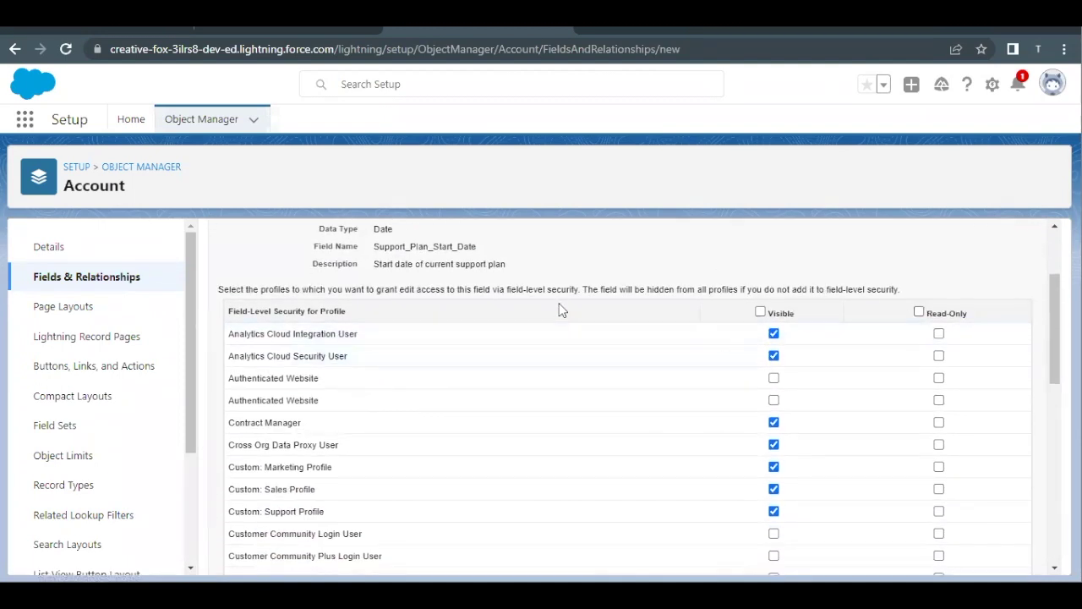
scroll(493, 448, "down", 2)
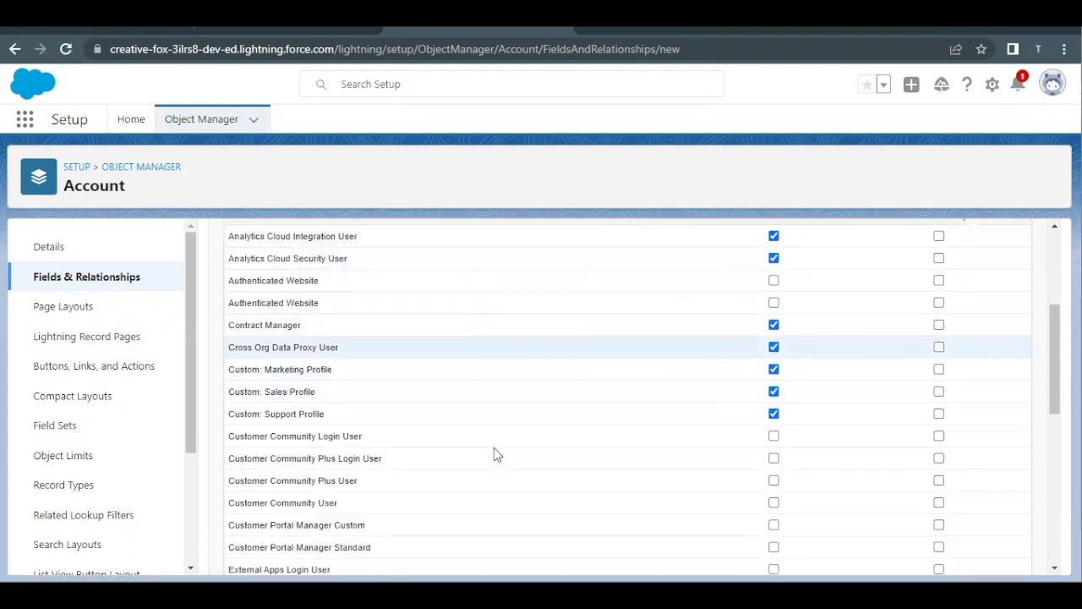
scroll(330, 541, "down", 4)
scroll(324, 448, "up", 5)
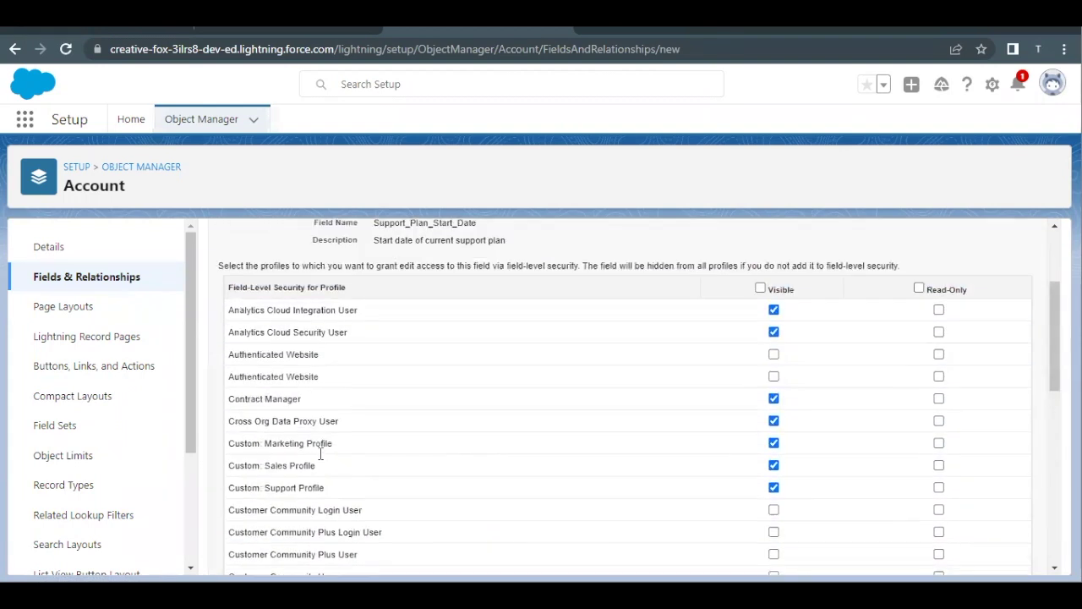
left_click(919, 289)
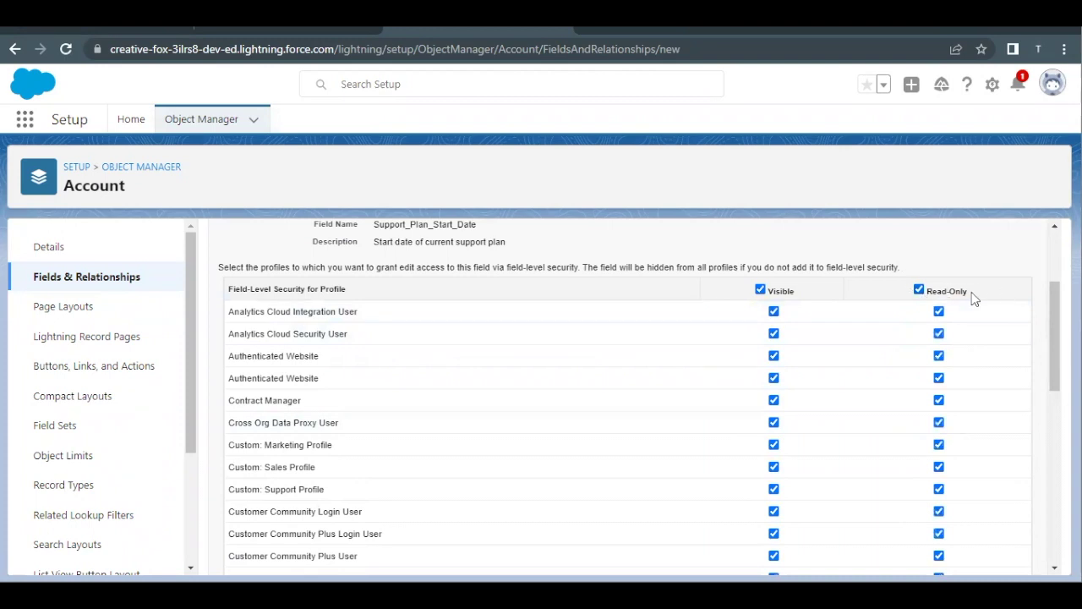
left_click_drag(965, 291, 928, 291)
left_click(901, 313)
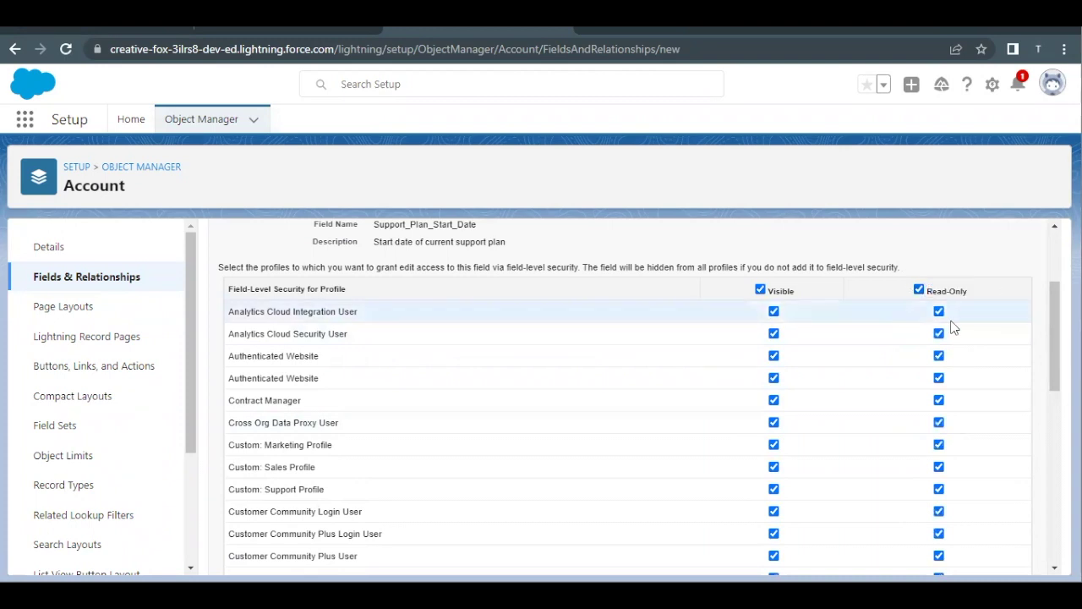
Remove the read-only restriction for Custom: Support Profile and System Administrator, and proceed to the page layout assignment.
scroll(918, 452, "down", 3)
scroll(918, 451, "down", 3)
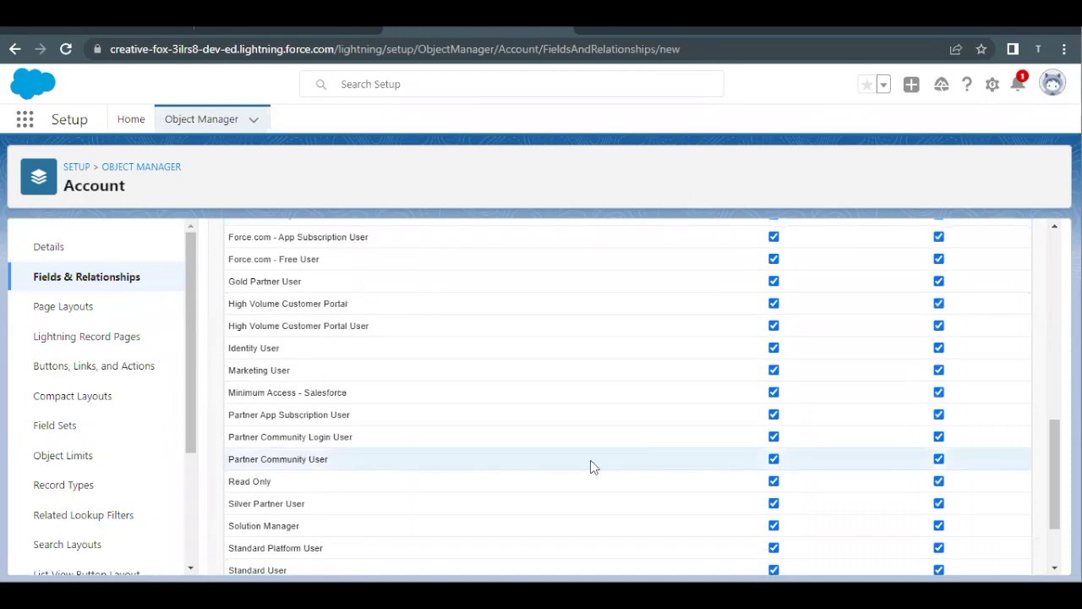
scroll(640, 384, "down", 2)
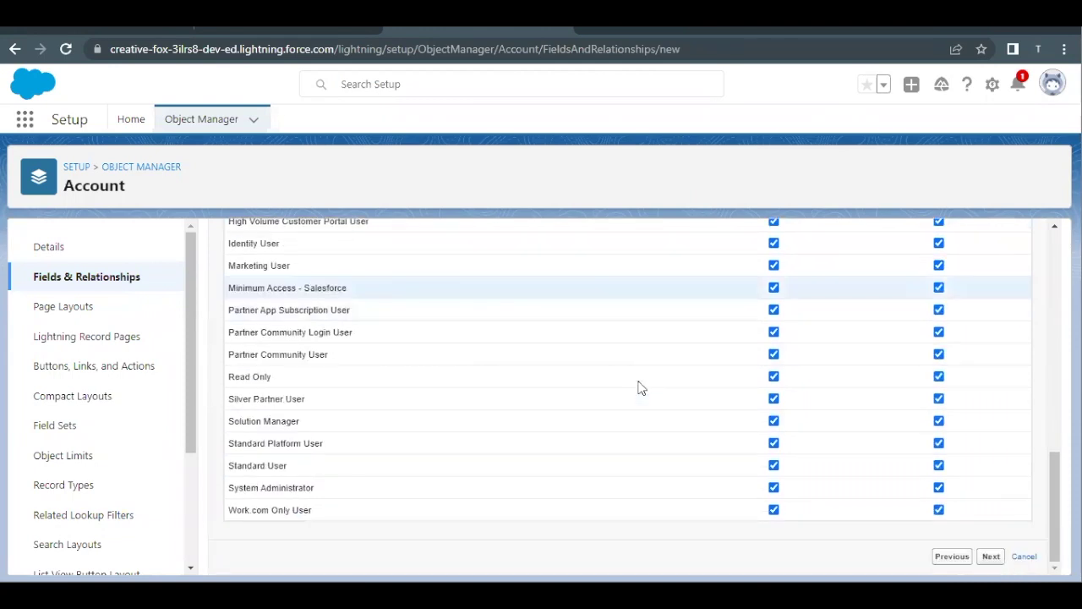
scroll(640, 387, "up", 8)
scroll(640, 386, "down", 1)
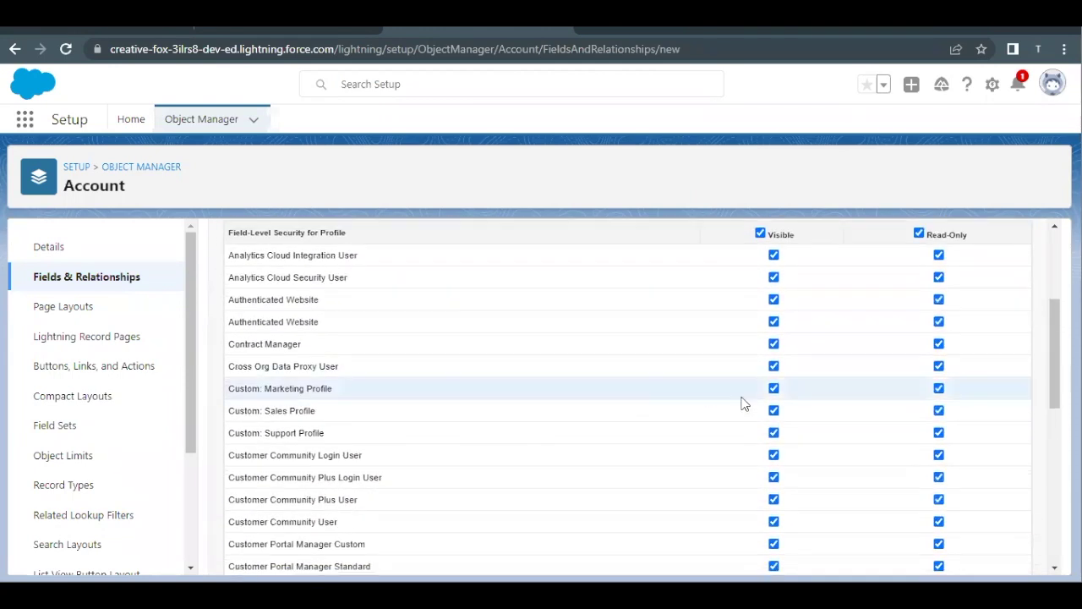
left_click(938, 433)
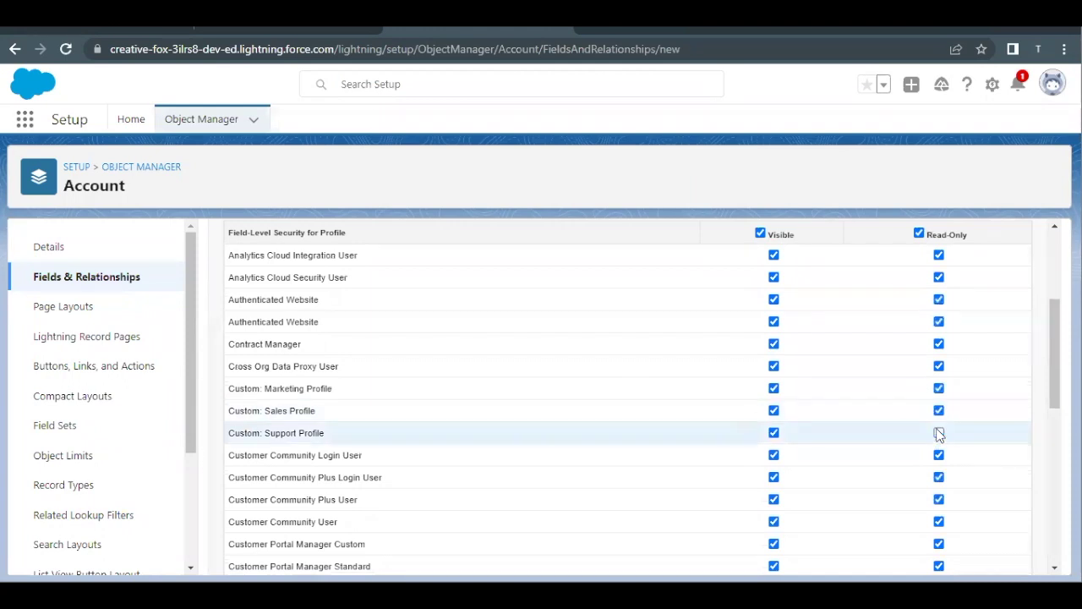
scroll(938, 435, "down", 6)
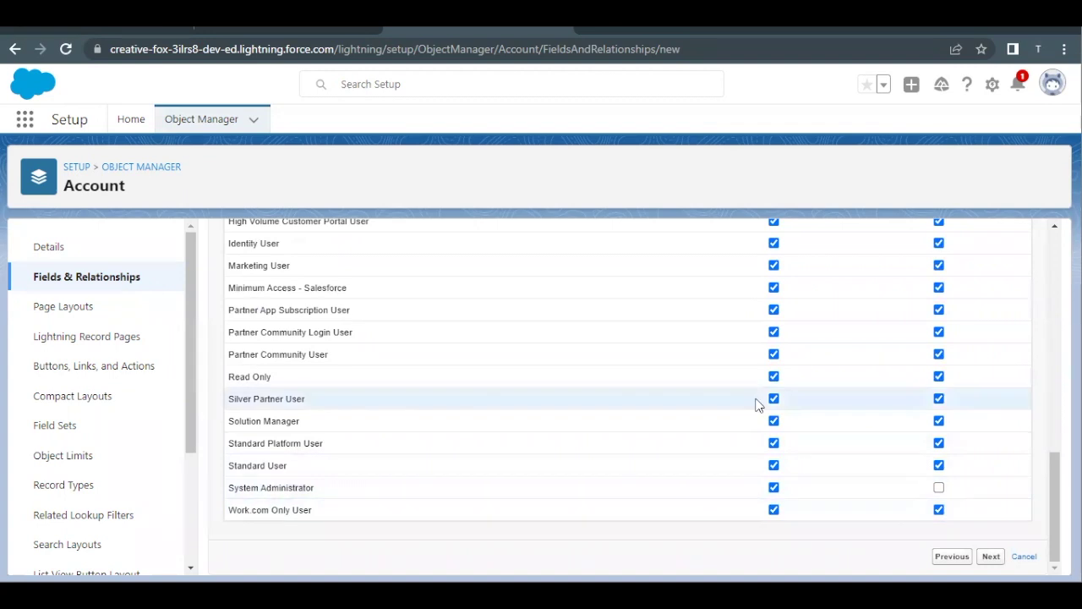
scroll(874, 351, "up", 8)
left_click(991, 320)
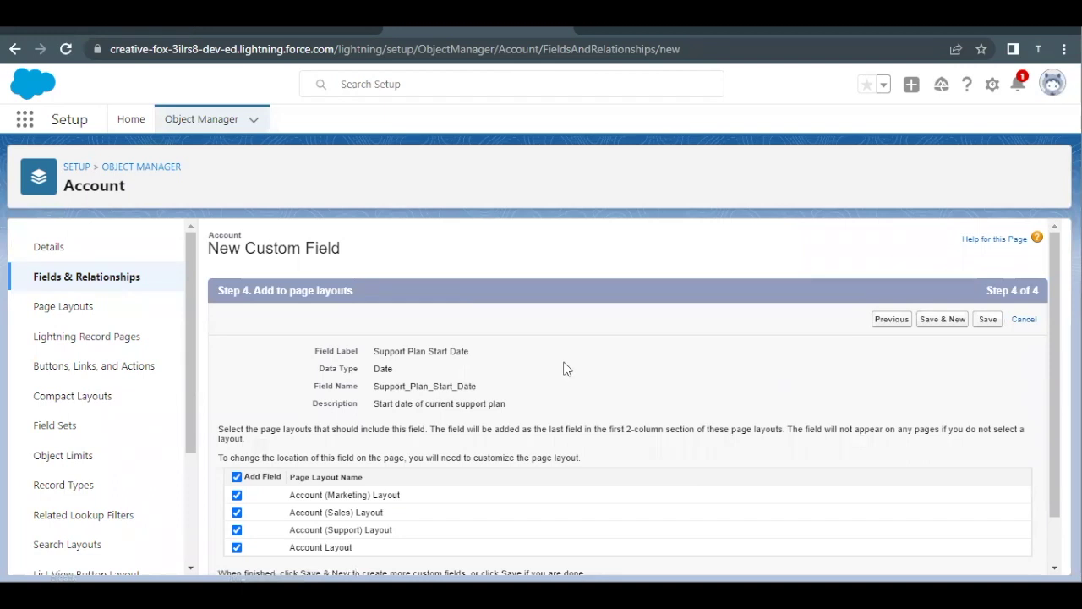
scroll(567, 369, "down", 1)
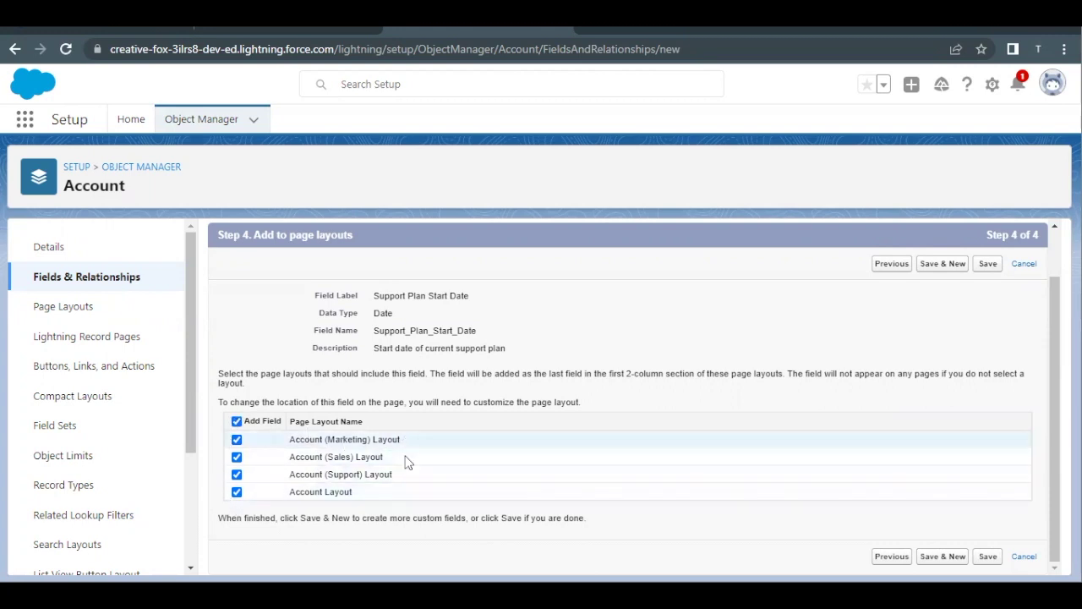
Save the Support Plan Start Date field with all four account page layouts included.
scroll(432, 471, "up", 1)
left_click(989, 312)
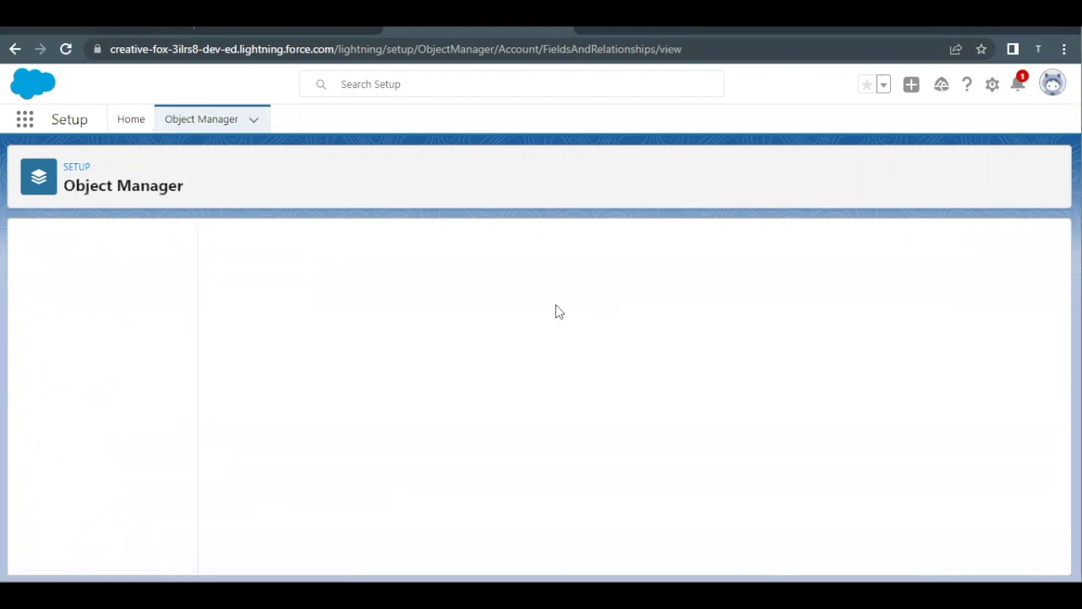
Read the Trailhead instructions on updating support plan information for the Edge Communications account.
left_click(115, 28)
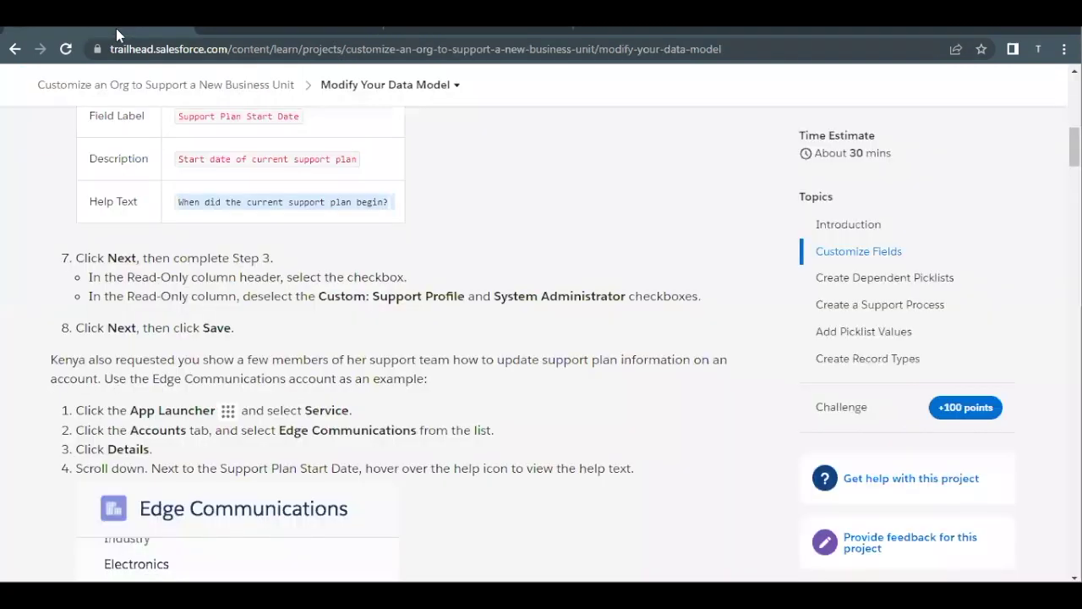
scroll(338, 455, "down", 1)
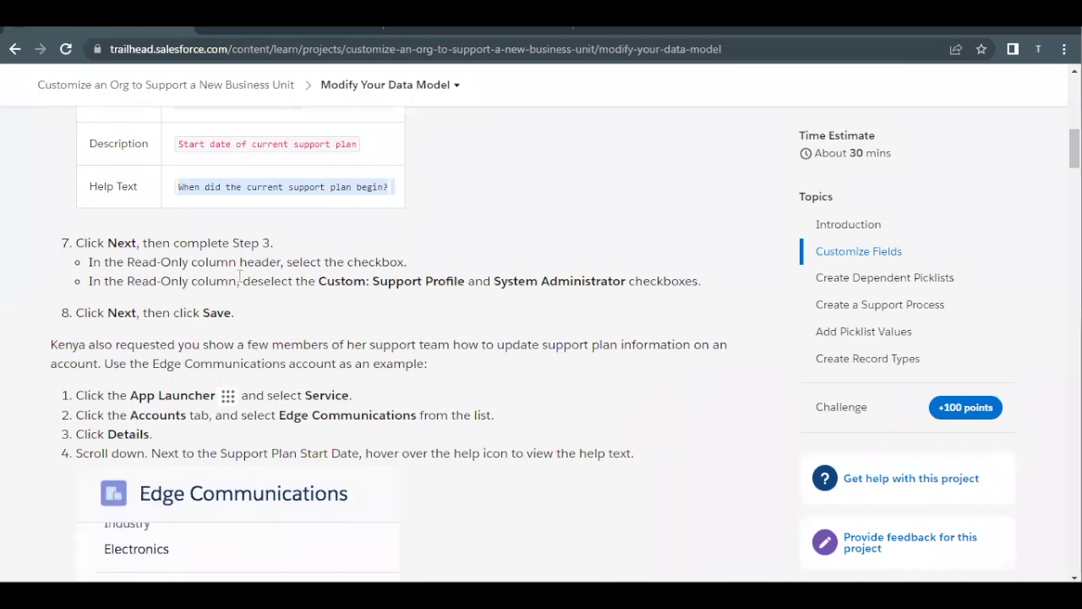
scroll(232, 278, "down", 1)
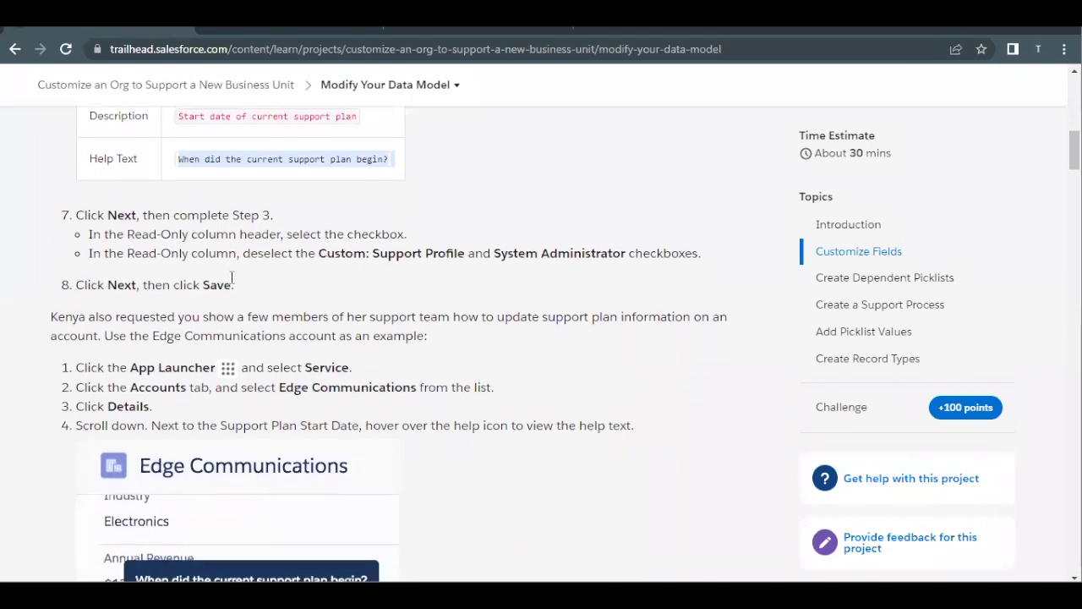
scroll(230, 284, "down", 2)
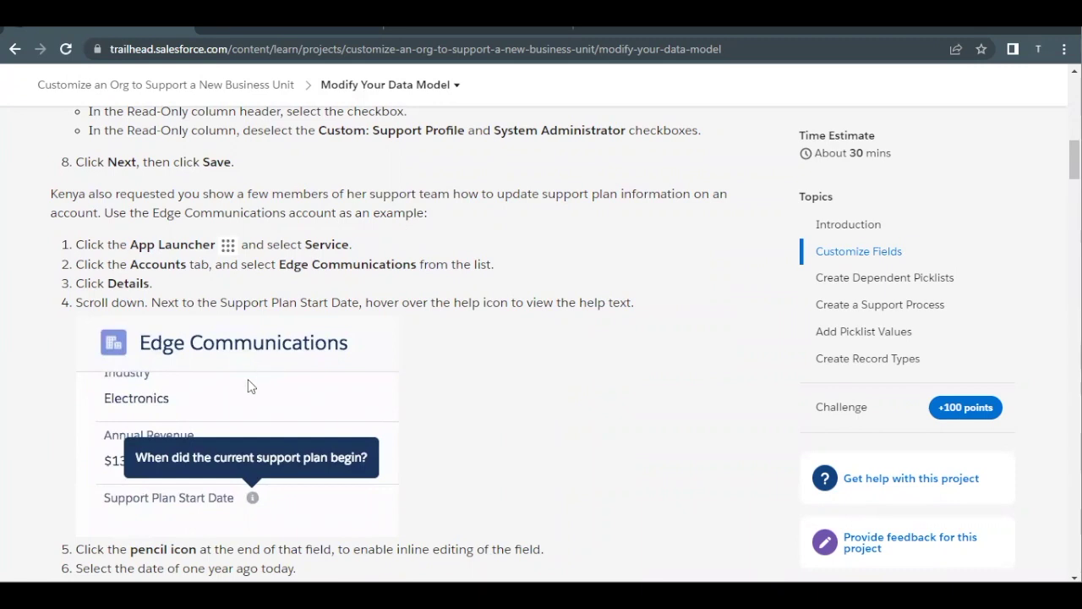
scroll(246, 381, "down", 1)
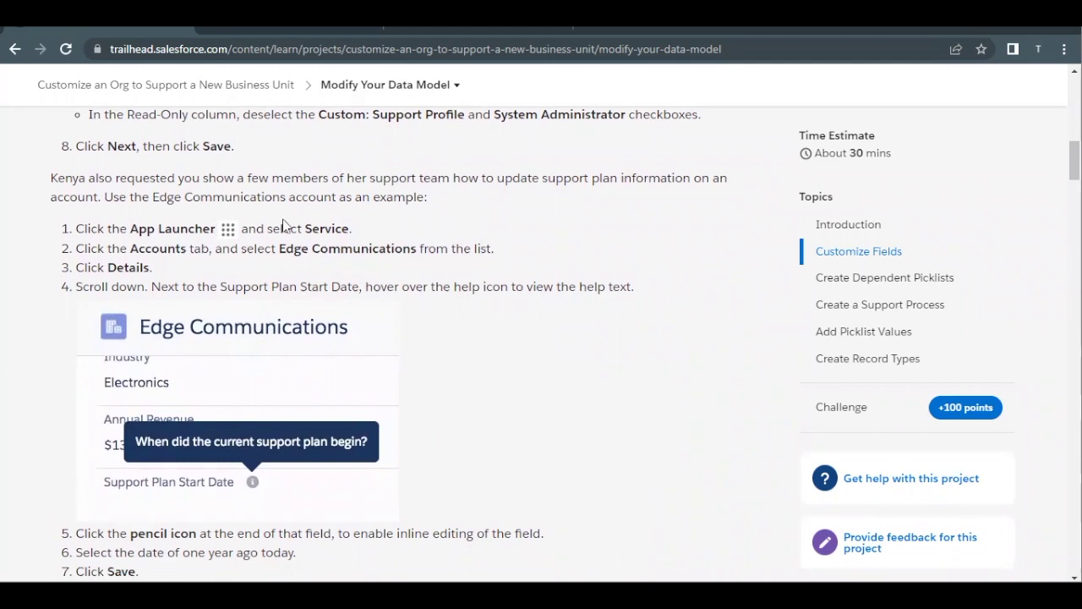
left_click(306, 30)
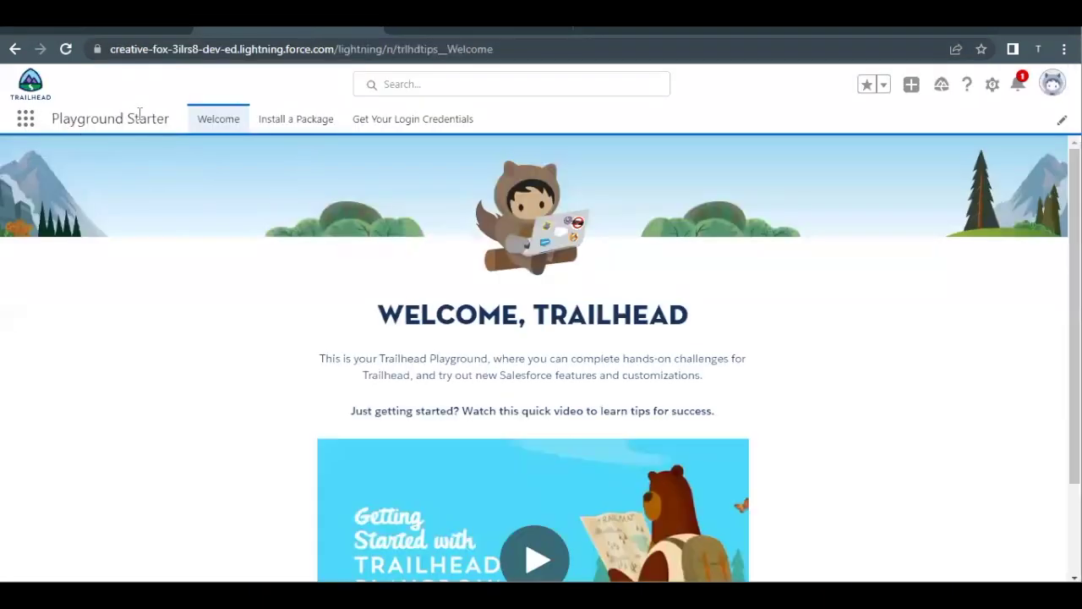
left_click(123, 31)
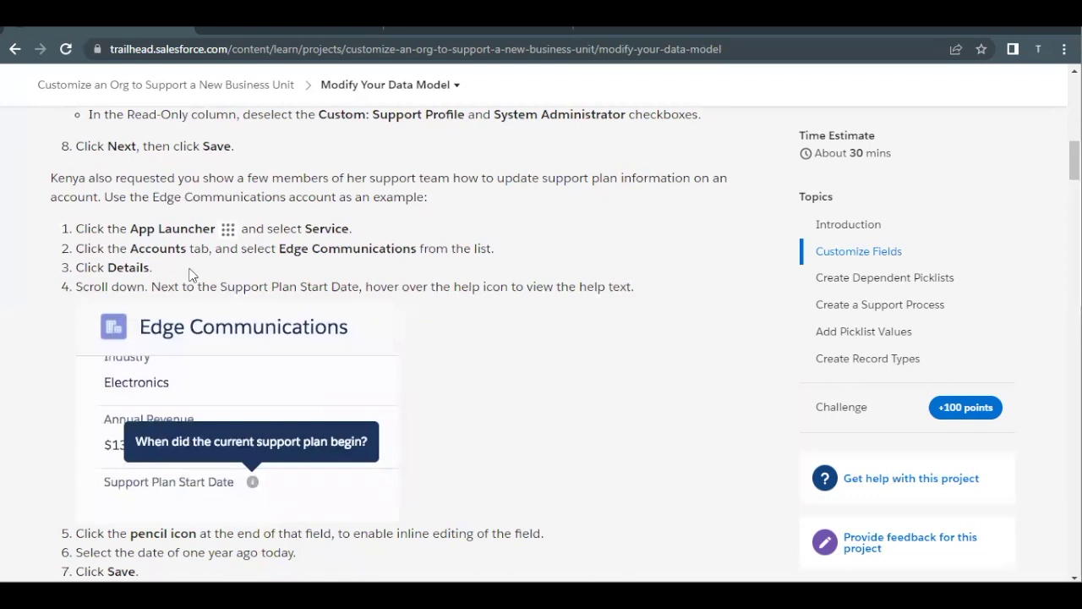
scroll(191, 273, "down", 1)
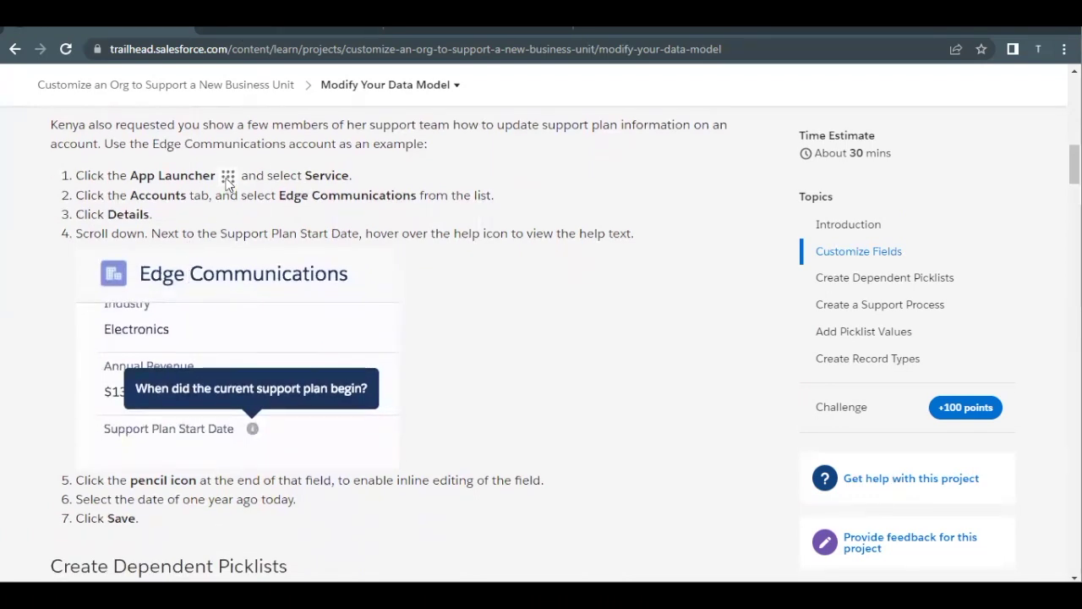
In the Salesforce playground, find the Service app by searching for "Servi" and open it.
left_click(265, 32)
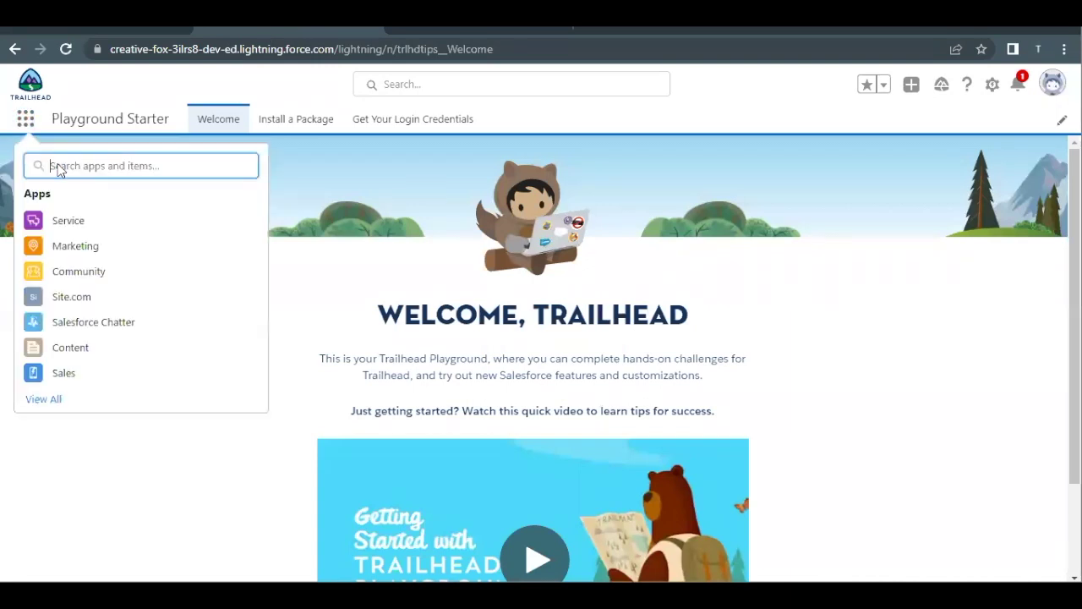
type("Servi")
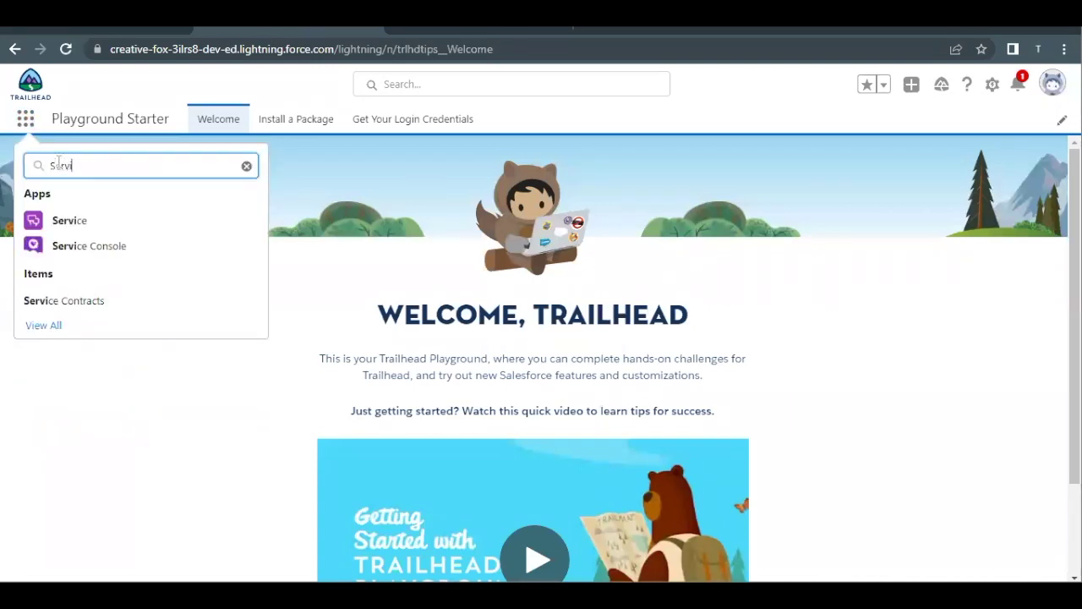
left_click(54, 224)
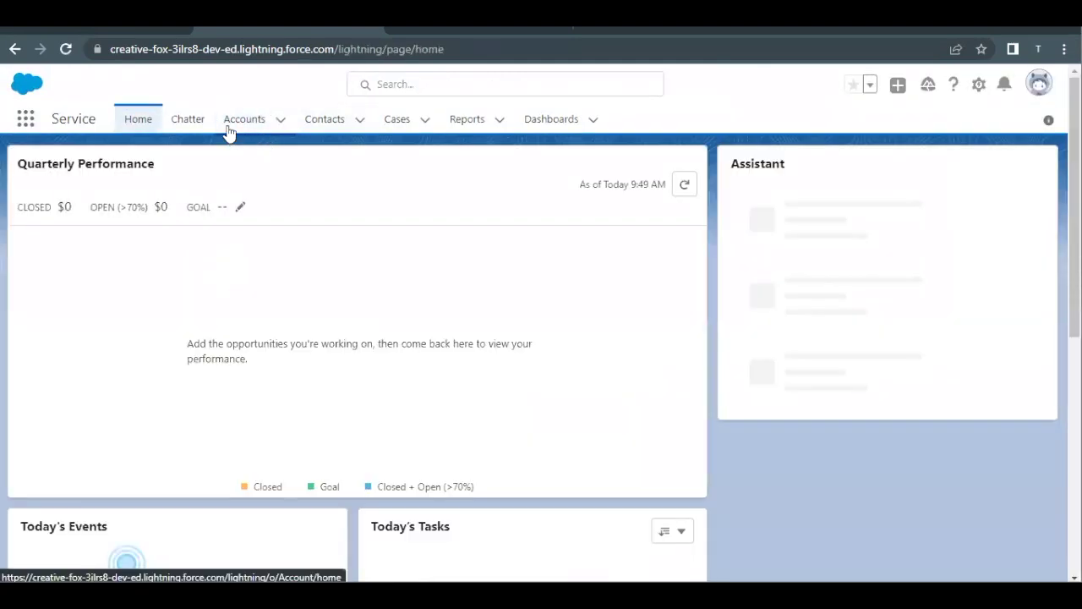
Show the All Accounts list view and open the Edge Communications account.
left_click(229, 125)
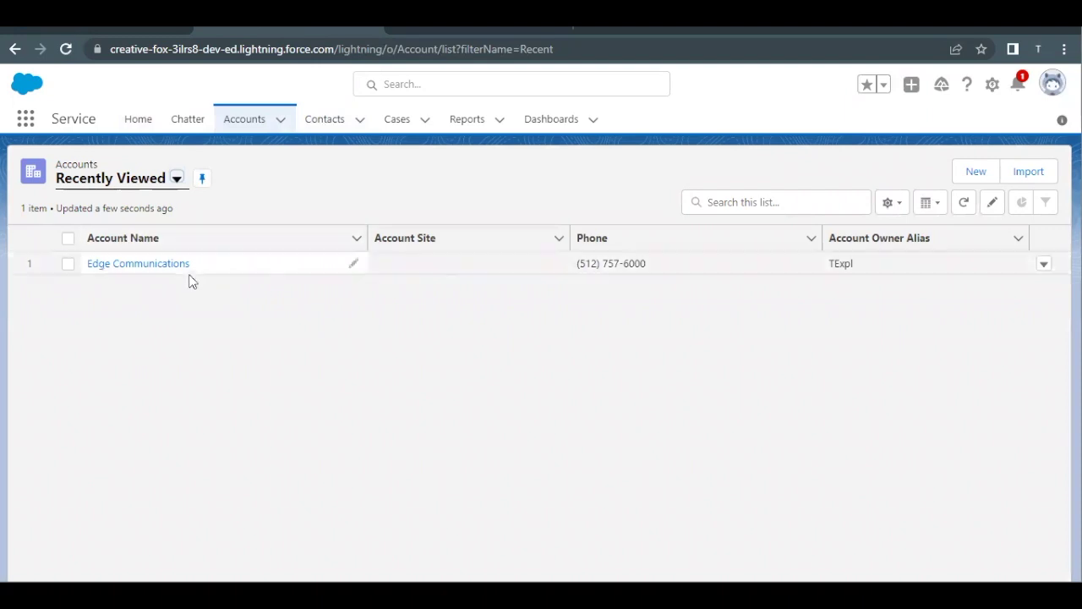
left_click(176, 177)
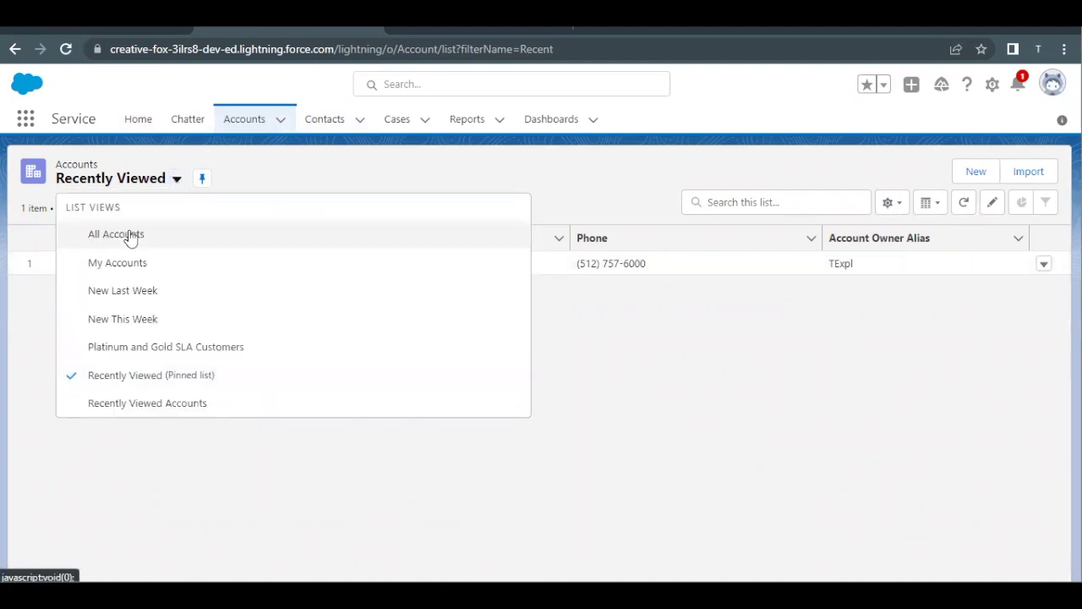
left_click(131, 236)
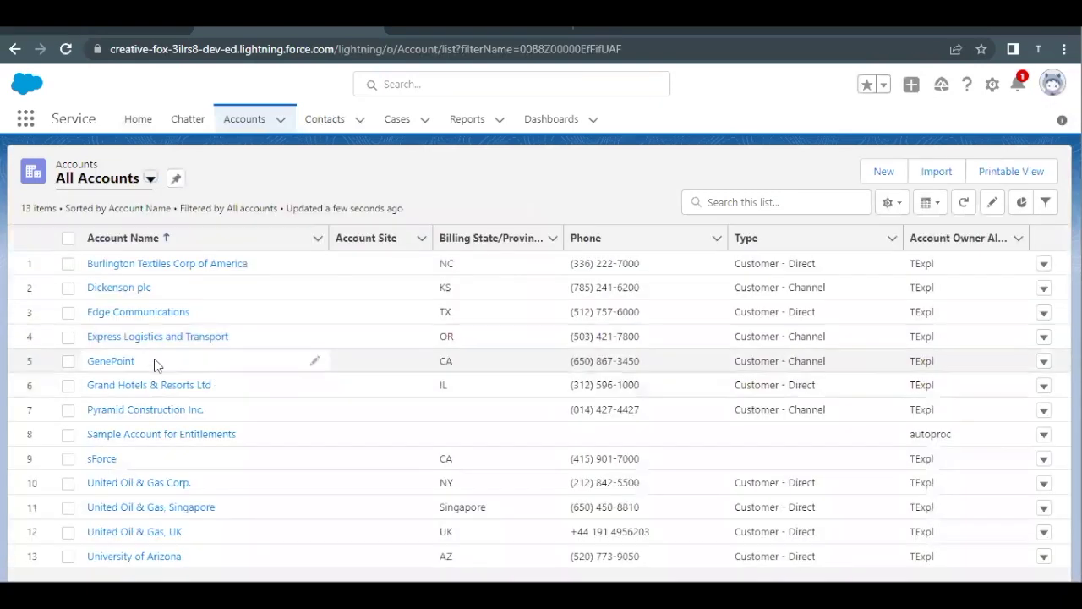
left_click(156, 317)
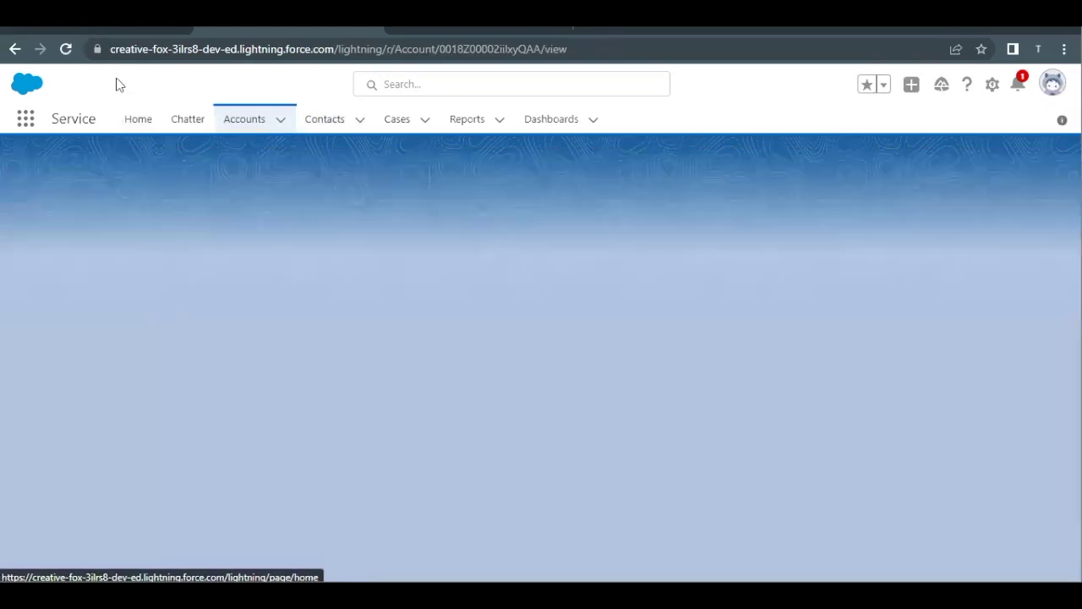
Check the remaining Trailhead steps, then view the Support Plan Start Date help text in the Edge Communications account details.
left_click(109, 32)
scroll(196, 277, "down", 1)
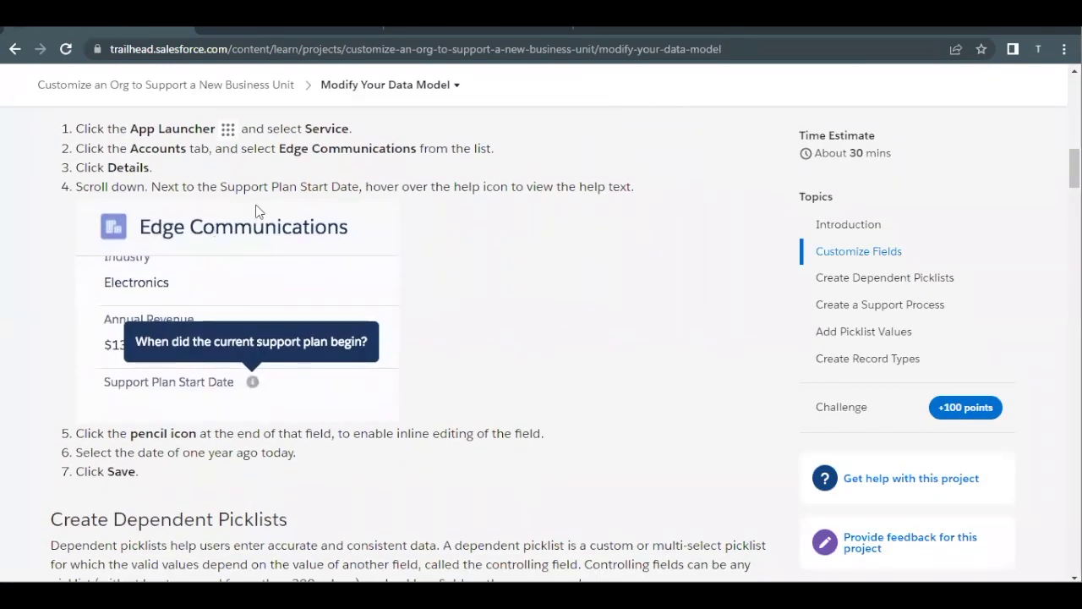
scroll(360, 176, "down", 1)
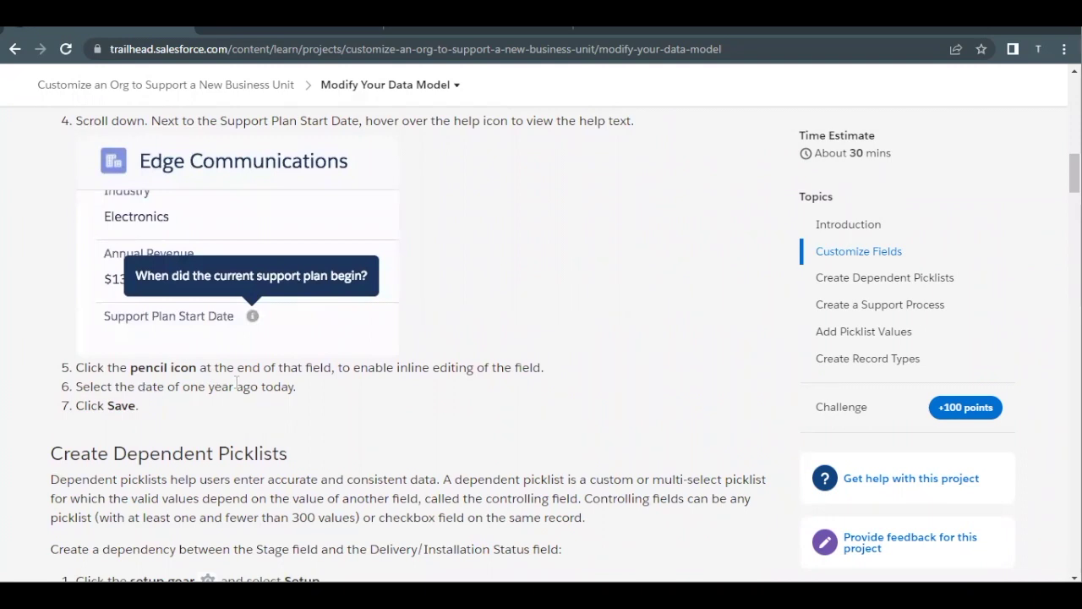
left_click(284, 28)
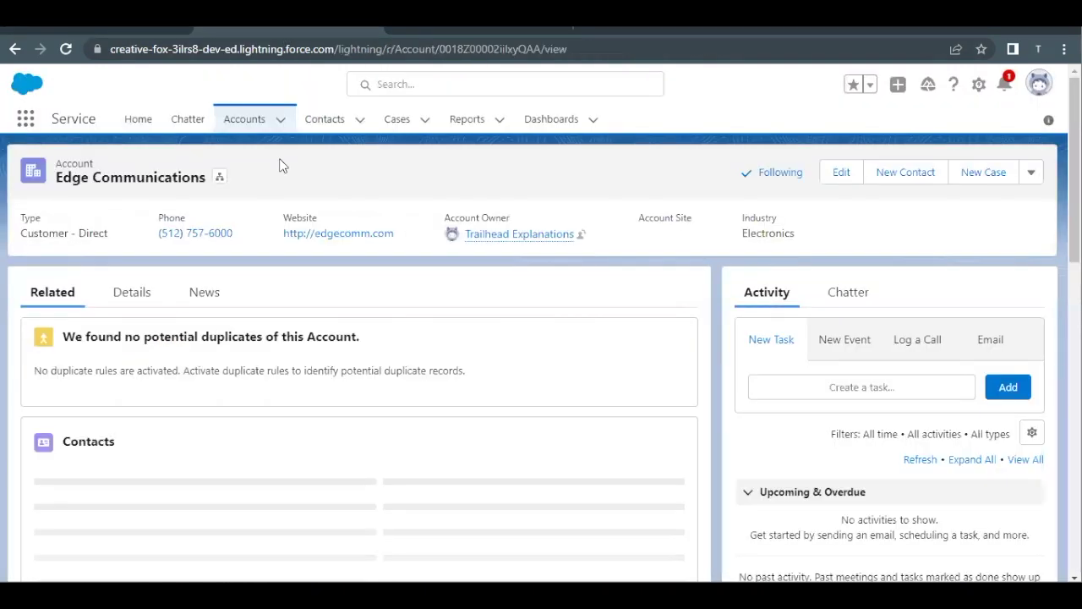
left_click(127, 292)
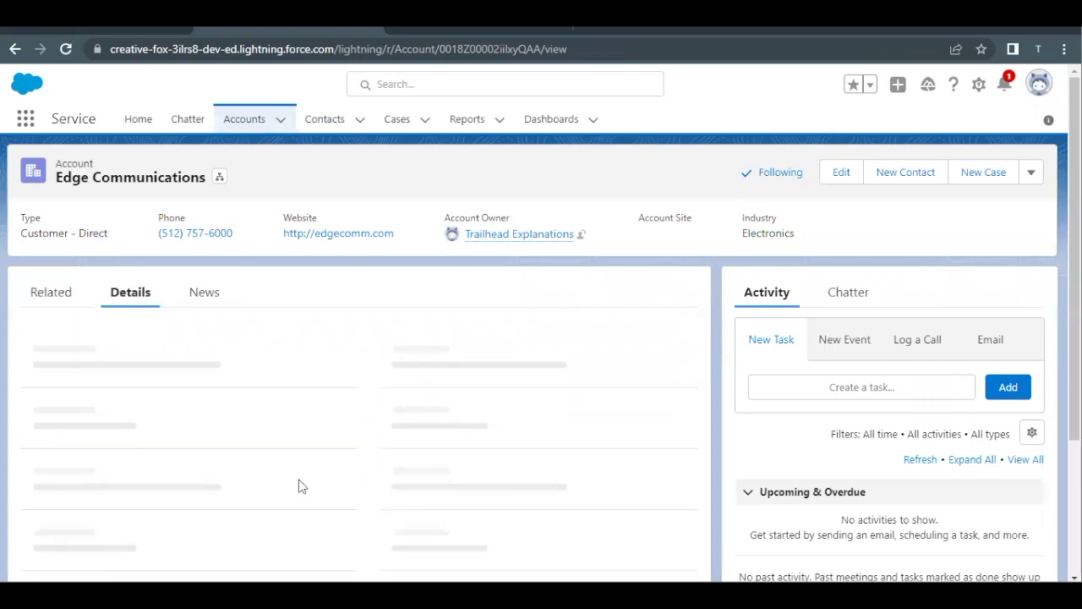
scroll(301, 476, "down", 1)
scroll(299, 486, "down", 3)
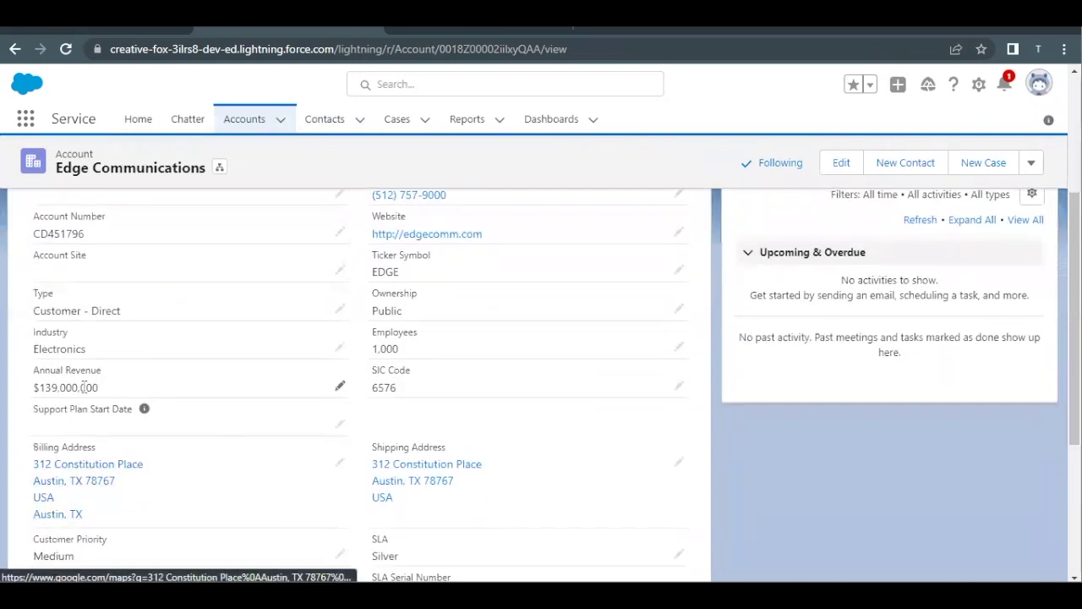
mouse_move(148, 418)
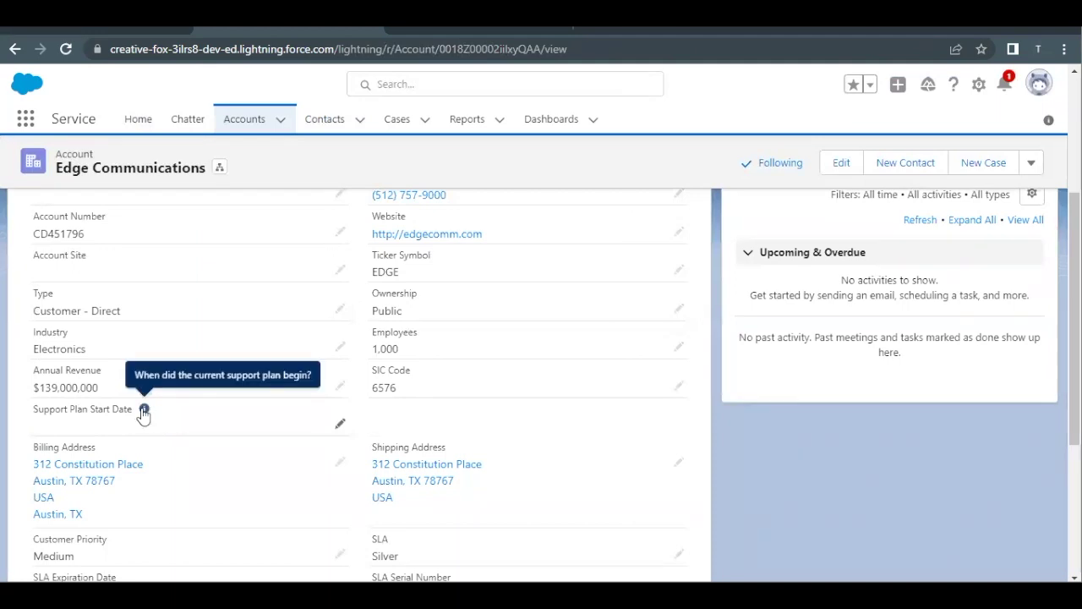
Set the Support Plan Start Date of Edge Communications to 8/14/2021 and save the record.
left_click(338, 428)
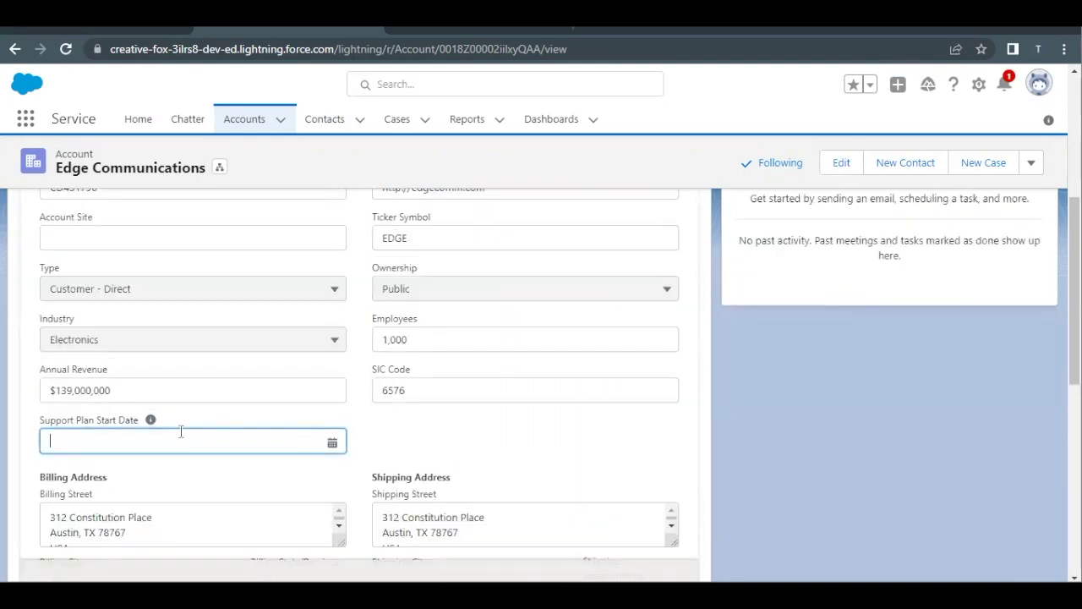
left_click(163, 437)
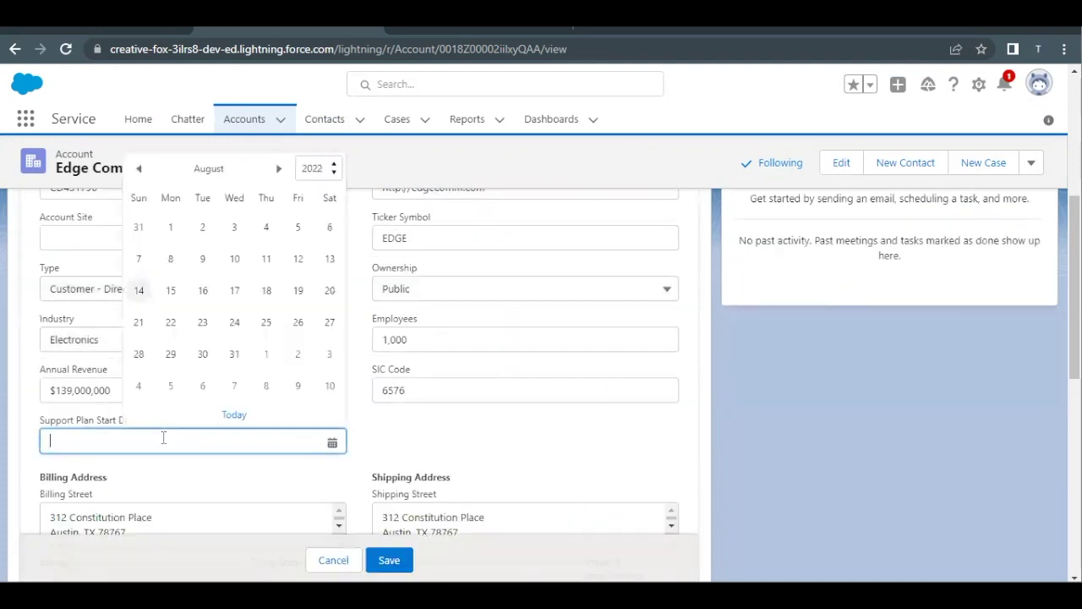
left_click(335, 169)
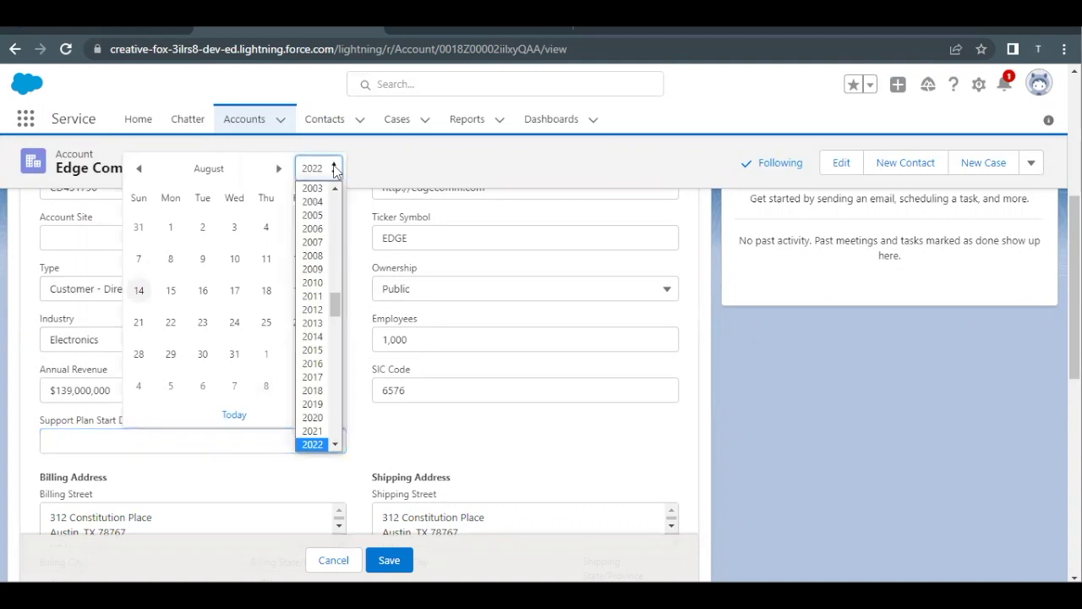
left_click(313, 432)
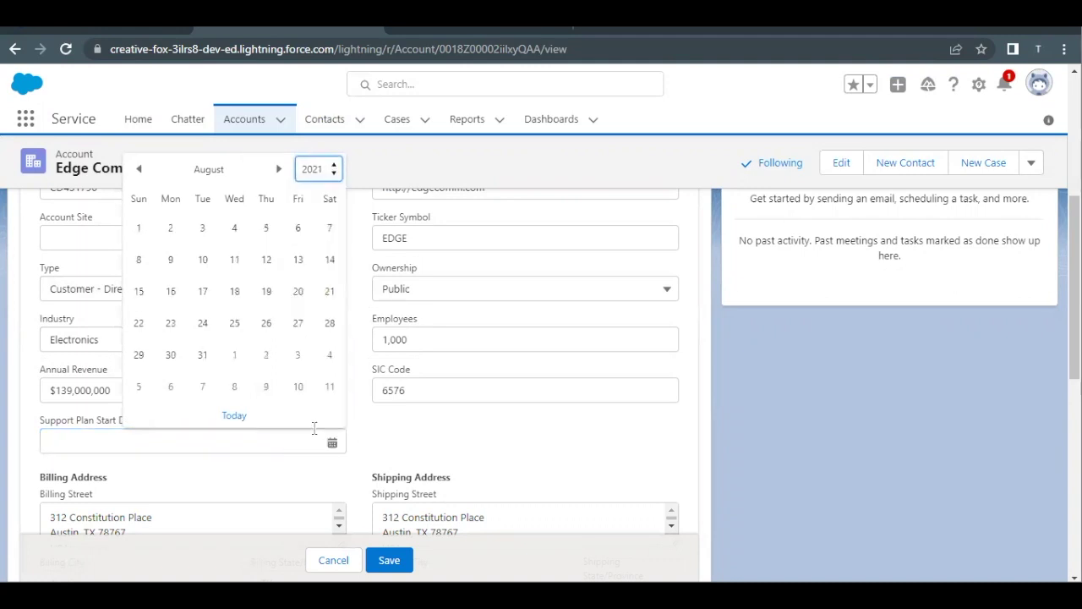
left_click(329, 259)
scroll(254, 444, "down", 2)
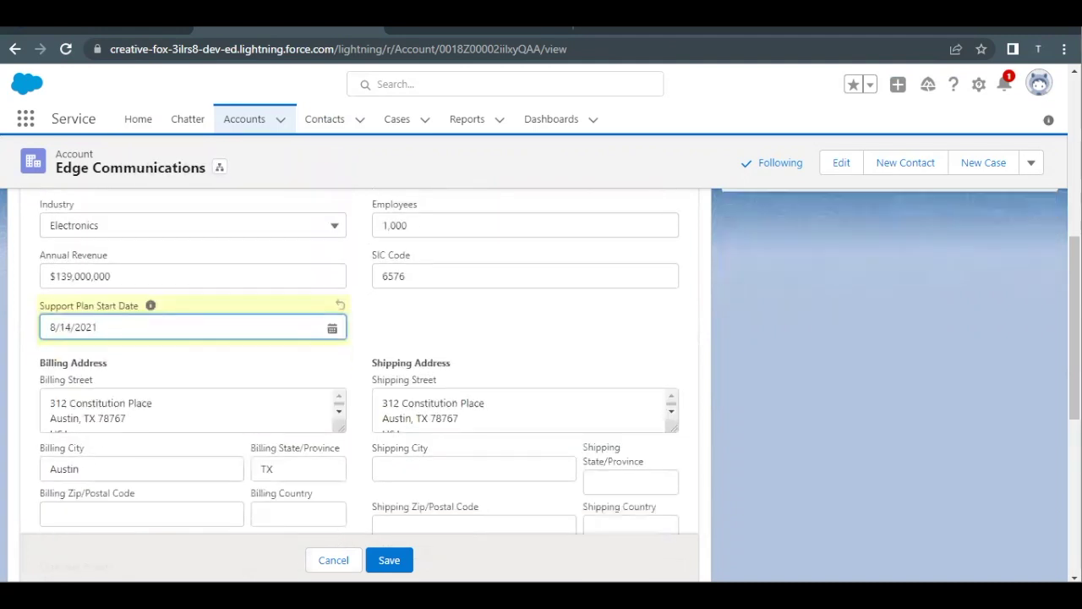
left_click(389, 559)
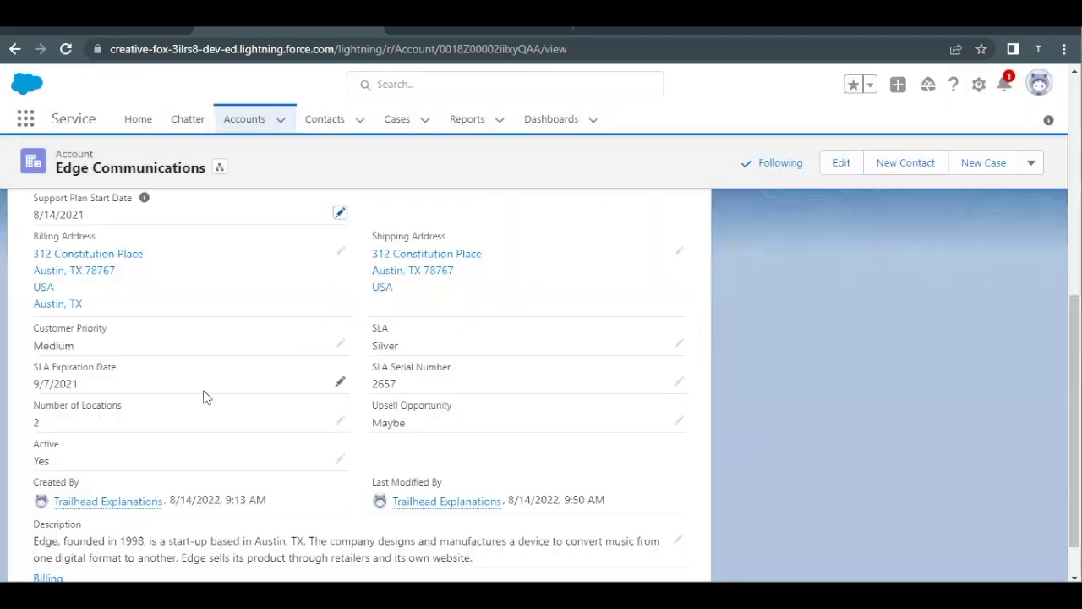
scroll(144, 359, "up", 3)
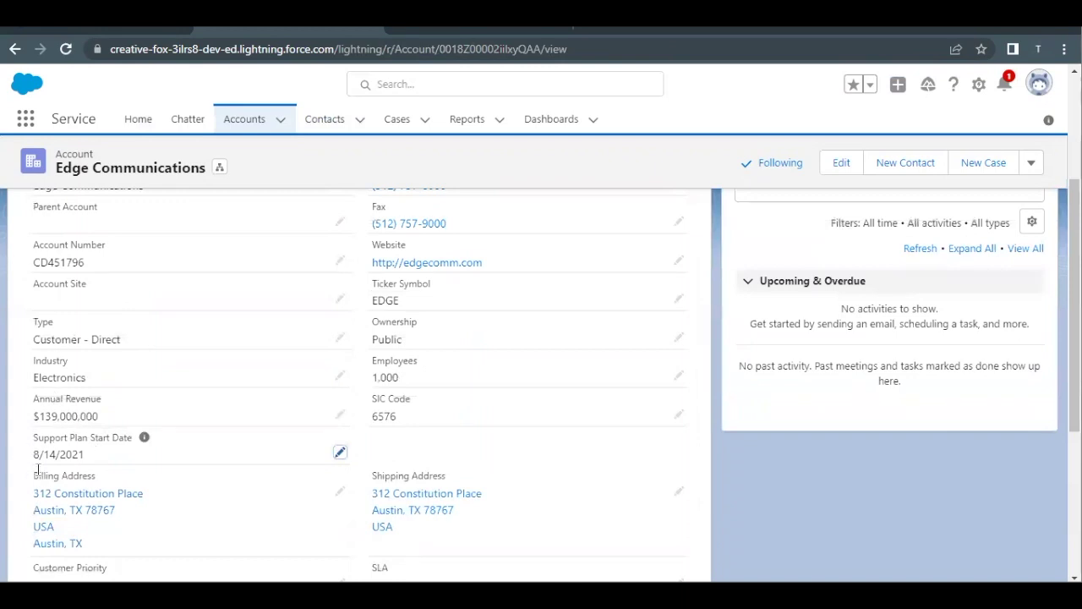
Read the Trailhead instructions for creating a dependency between the Stage and Delivery/Installation Status fields.
left_click(87, 33)
scroll(265, 311, "down", 1)
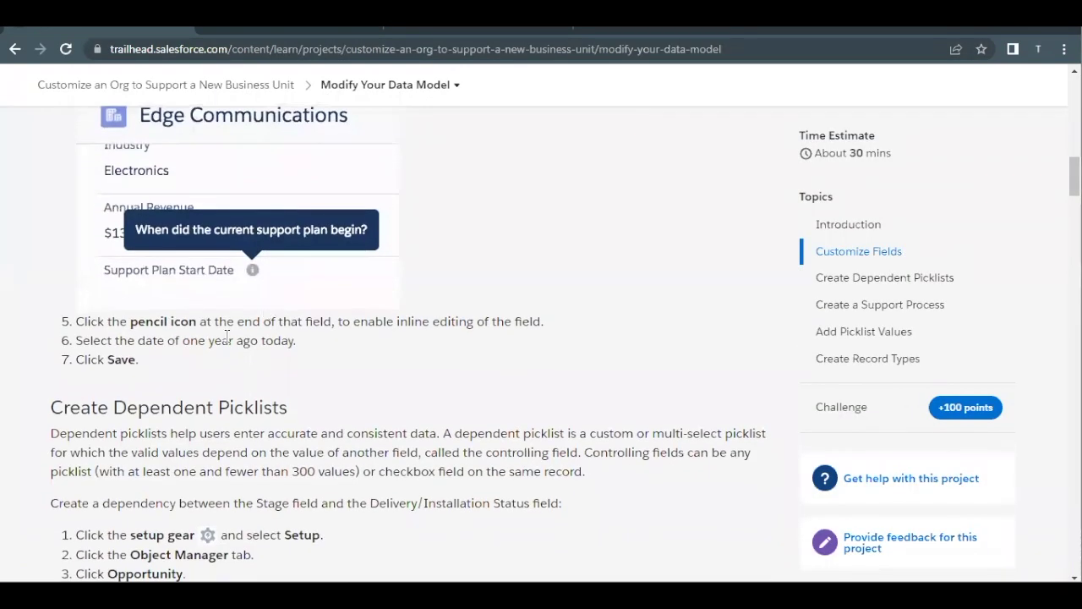
scroll(231, 377, "down", 3)
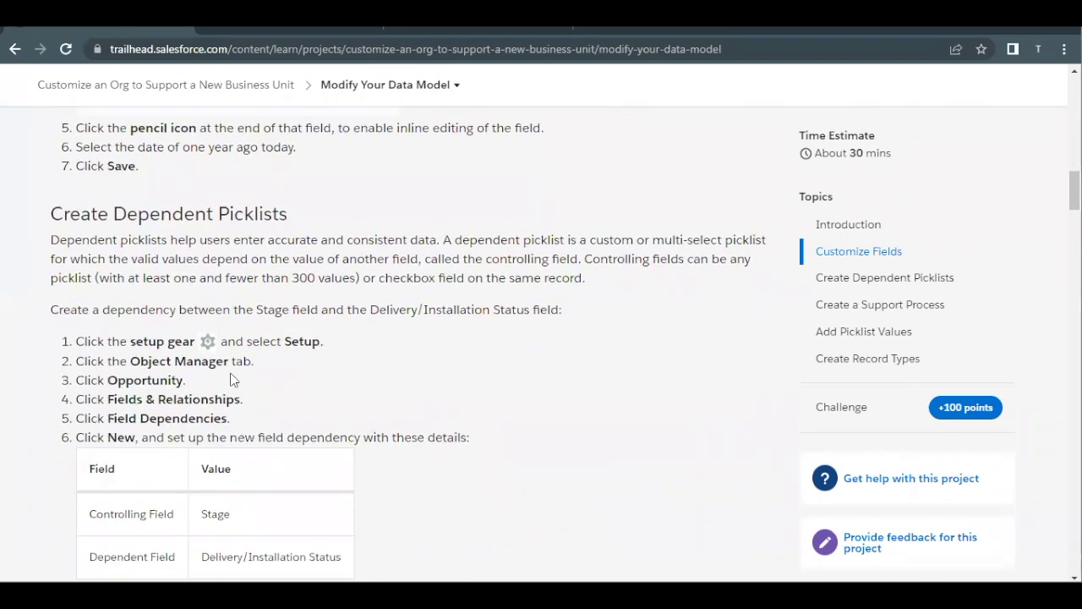
scroll(210, 305, "down", 2)
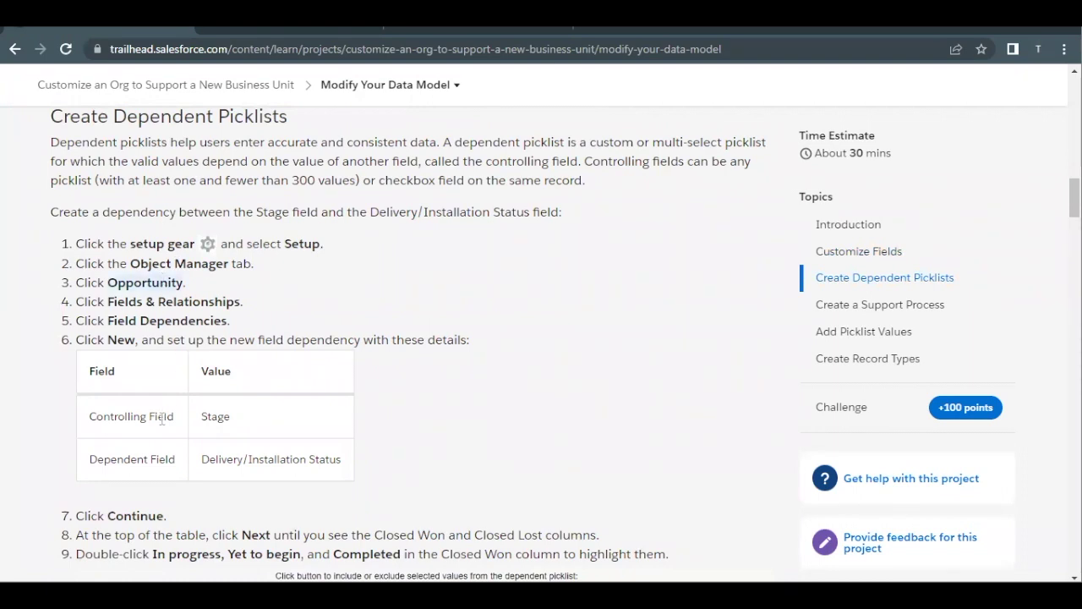
left_click_drag(229, 413, 191, 415)
double_click(165, 462)
Switch to Salesforce Setup, find the Opportunity object in Object Manager with "opp", and open its field dependencies.
left_click(422, 27)
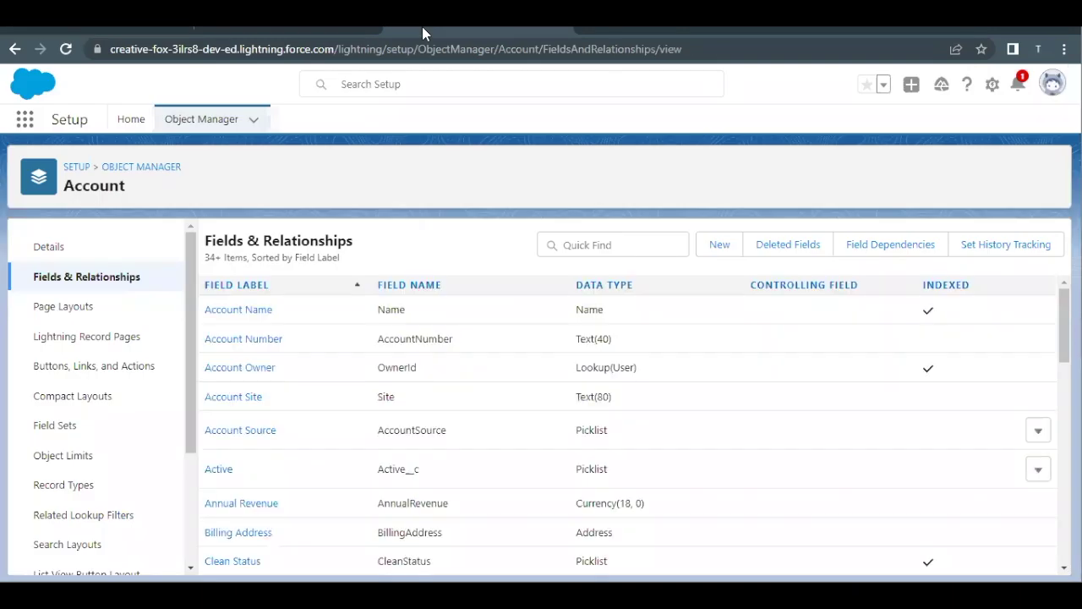
left_click(200, 120)
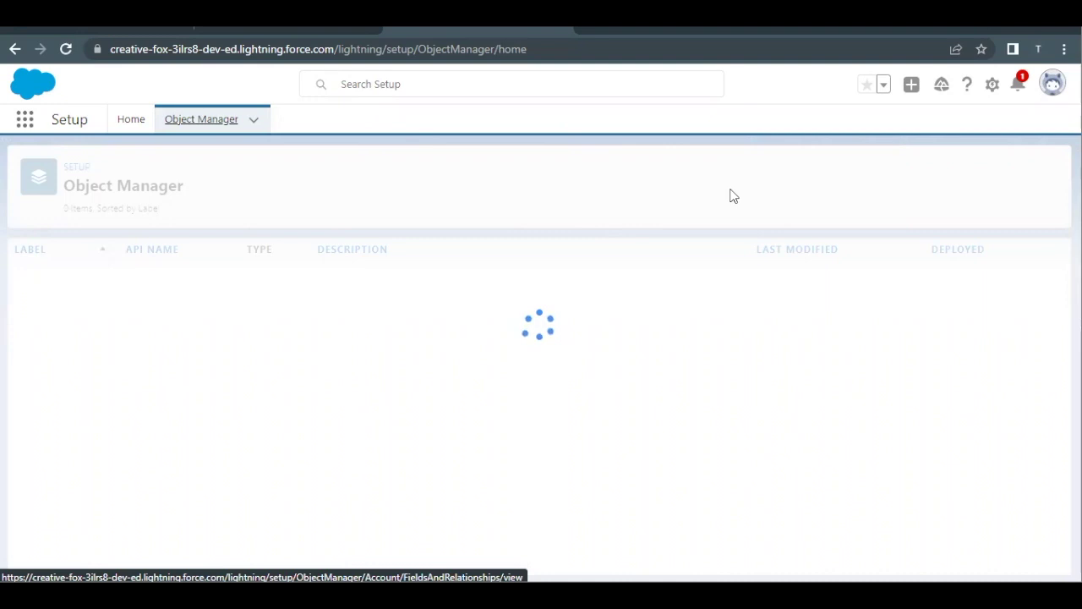
left_click(776, 172)
type("opp")
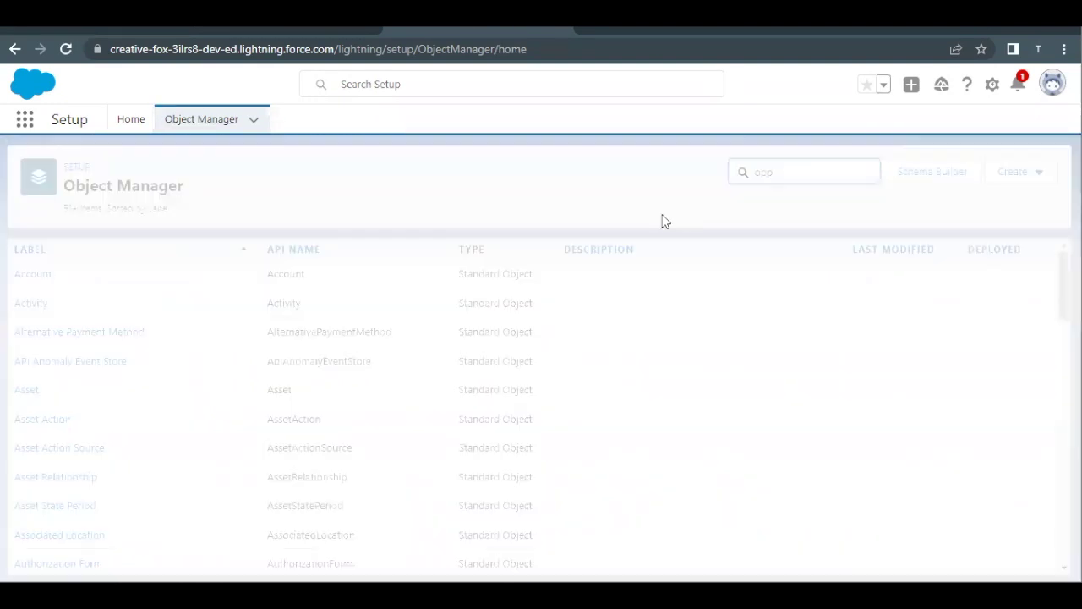
left_click(29, 279)
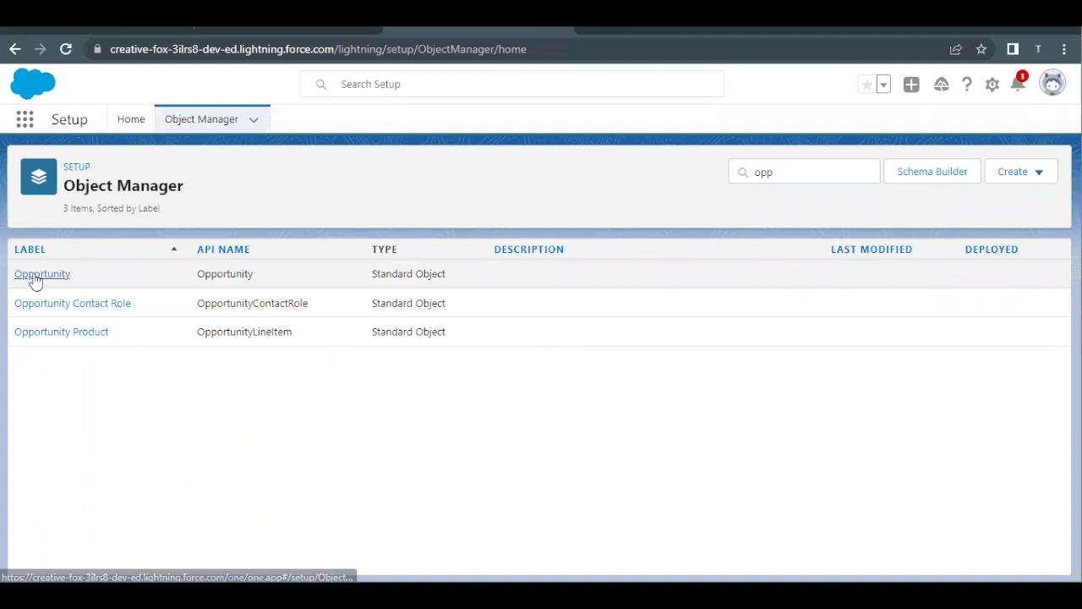
left_click(31, 275)
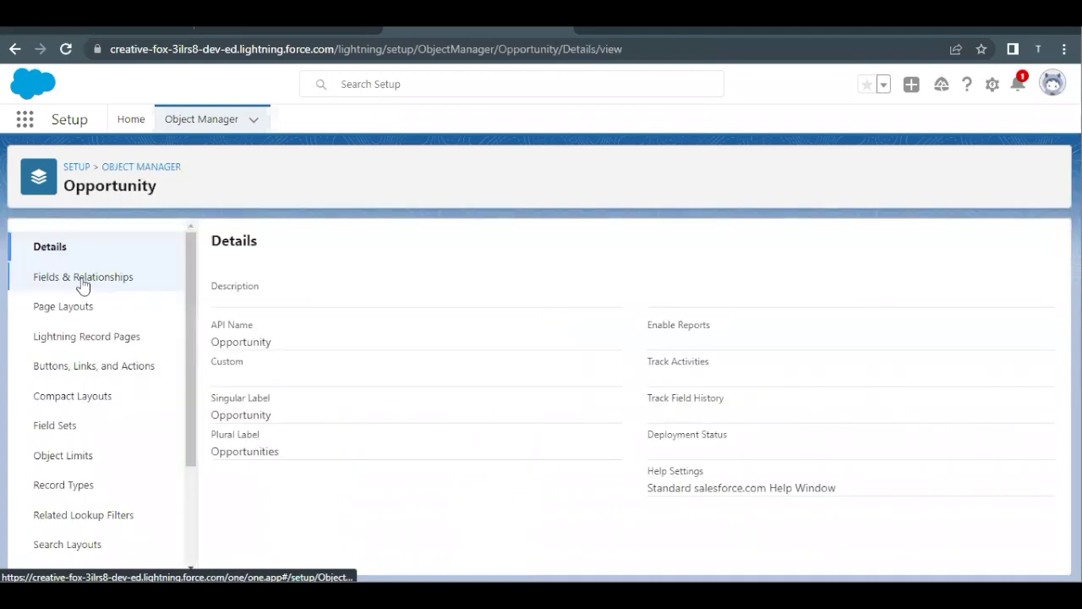
left_click(82, 285)
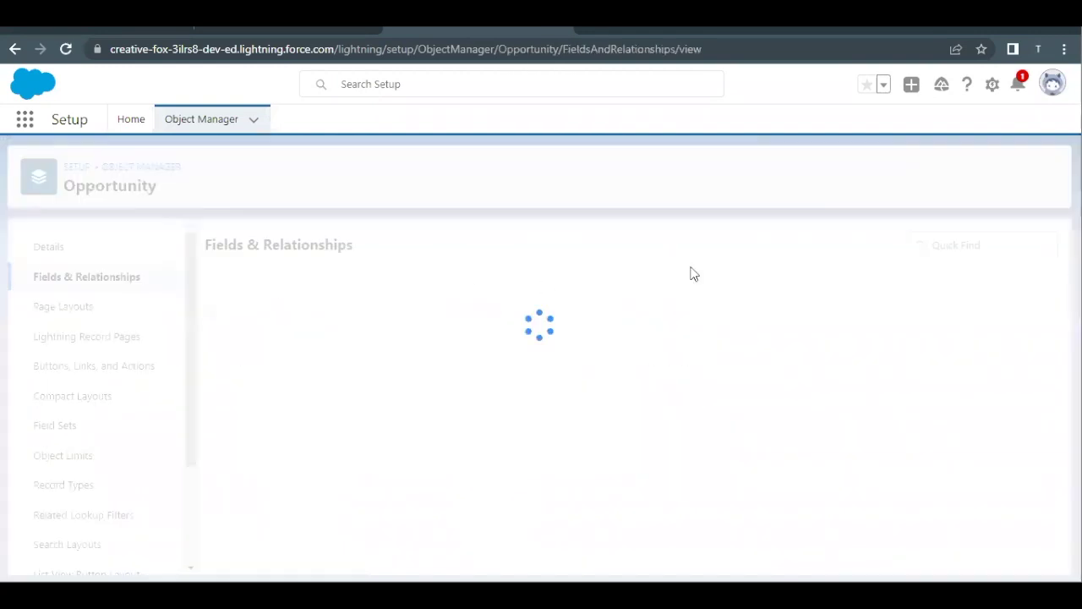
left_click(907, 252)
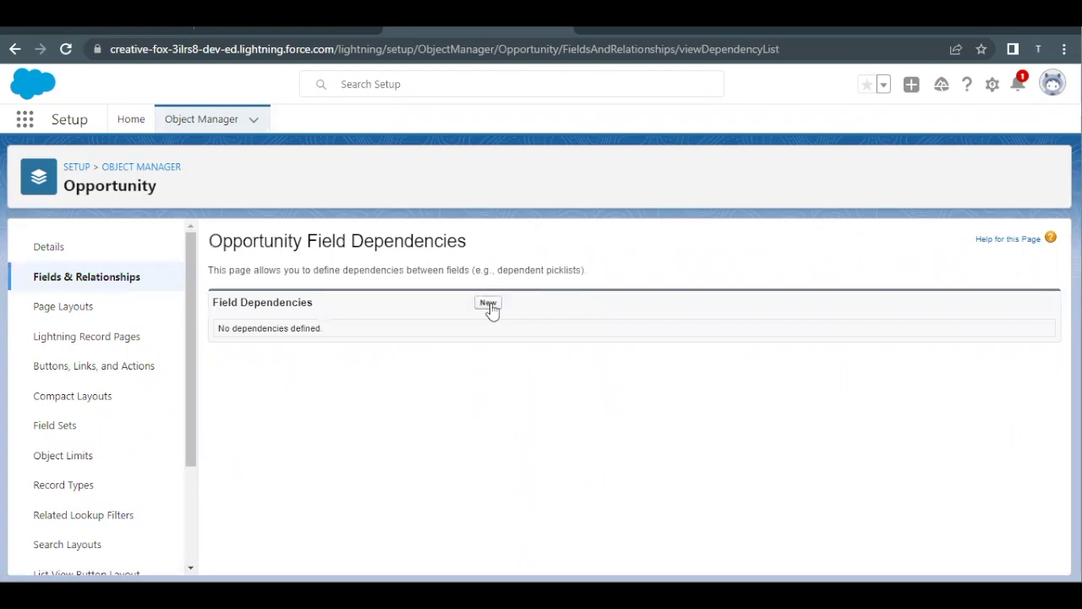
Start a new Opportunity field dependency with Stage as the controlling field and Delivery/Installation Status as the dependent field.
left_click(489, 303)
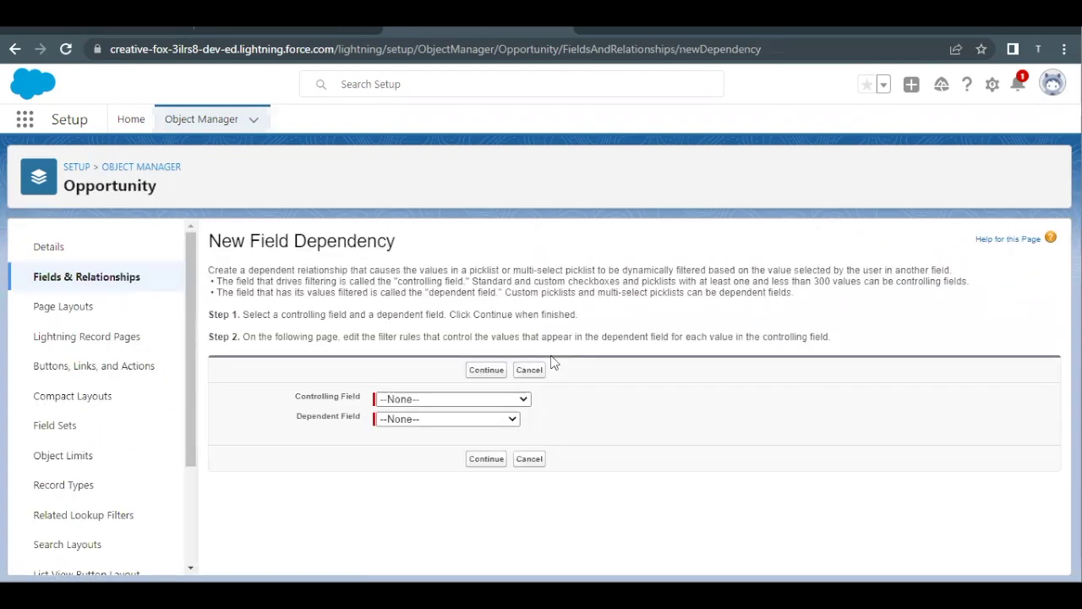
left_click(393, 401)
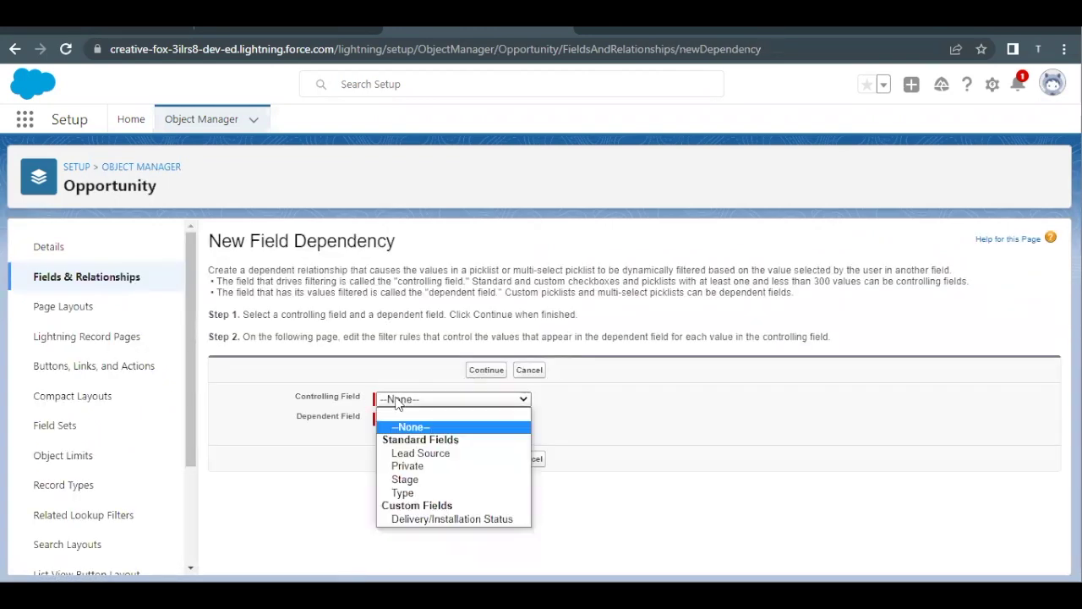
left_click(423, 480)
left_click(389, 420)
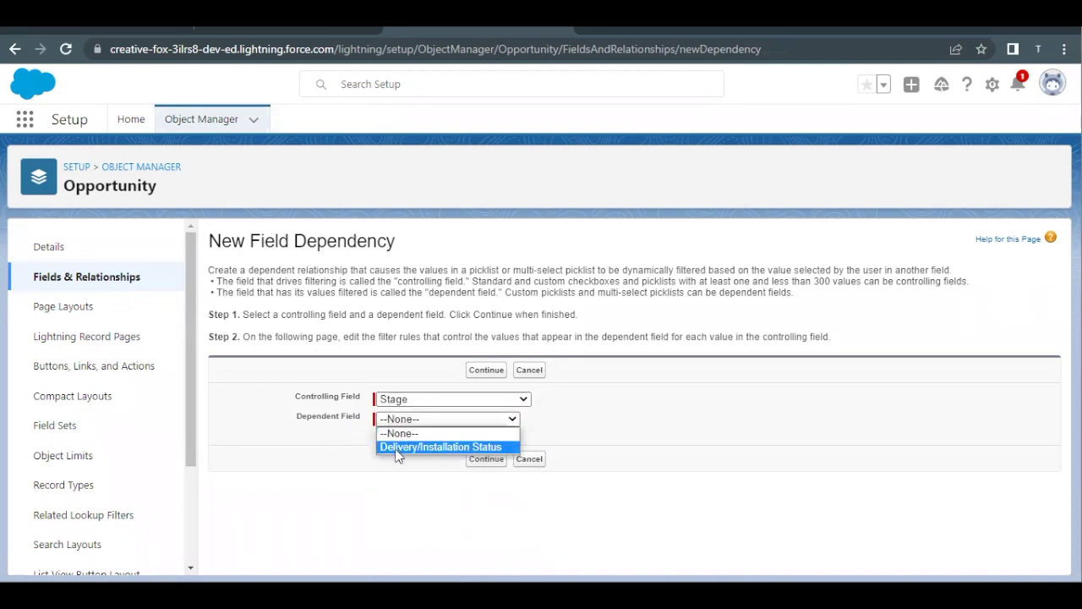
left_click(401, 448)
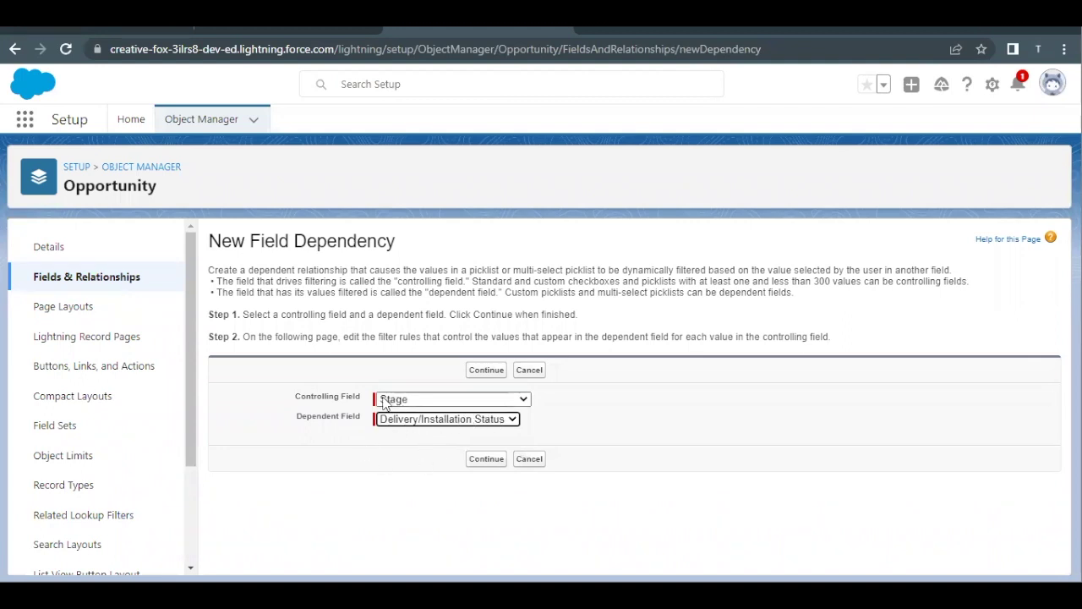
left_click(498, 380)
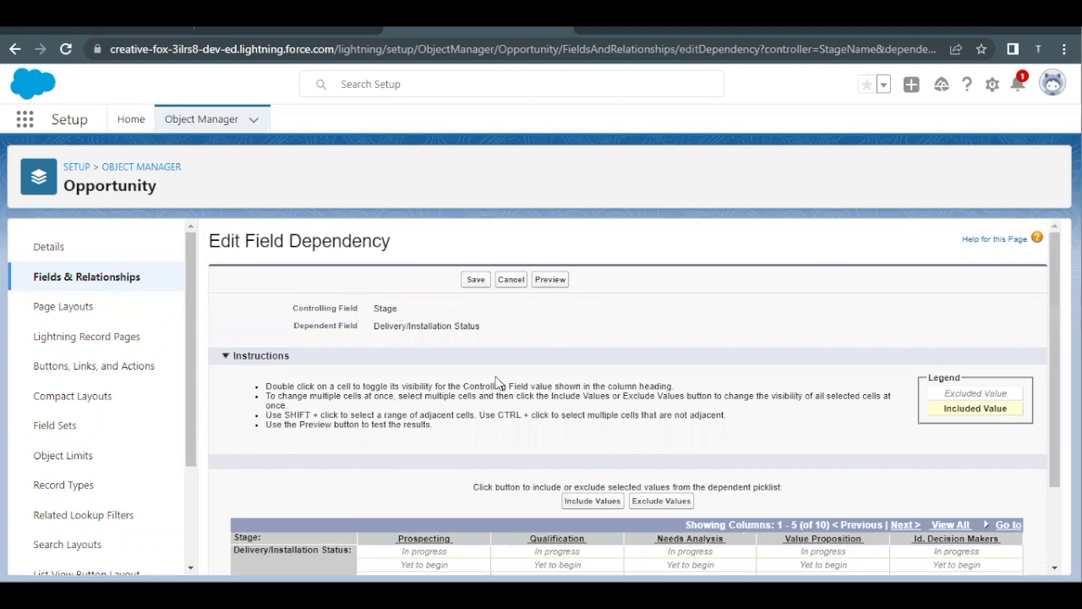
Include the In progress, Yet to begin and Completed values for the Closed Won stage in the dependency table.
scroll(498, 382, "down", 2)
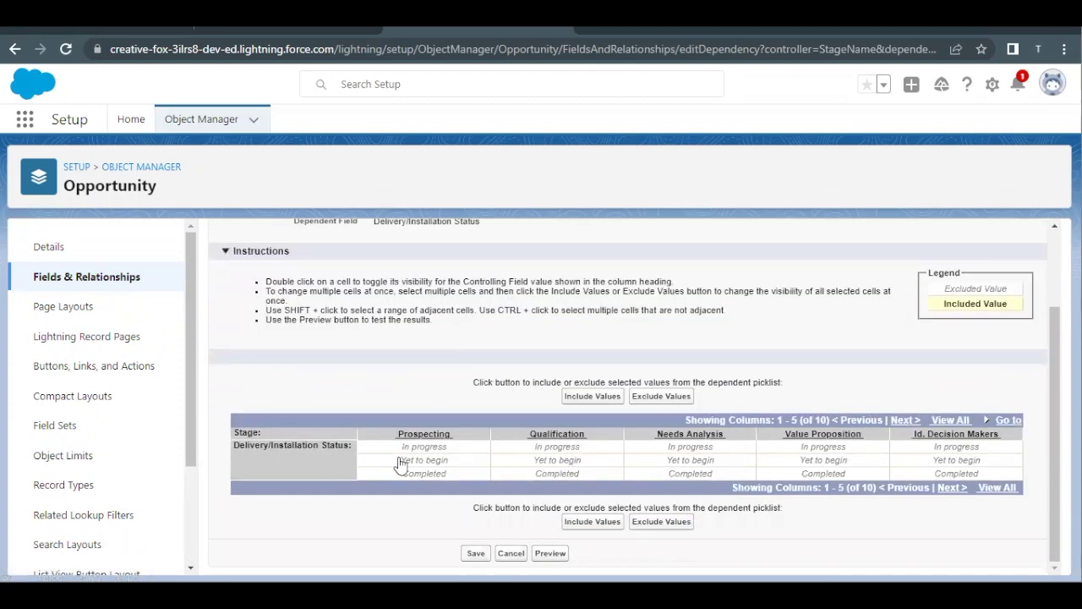
left_click(903, 419)
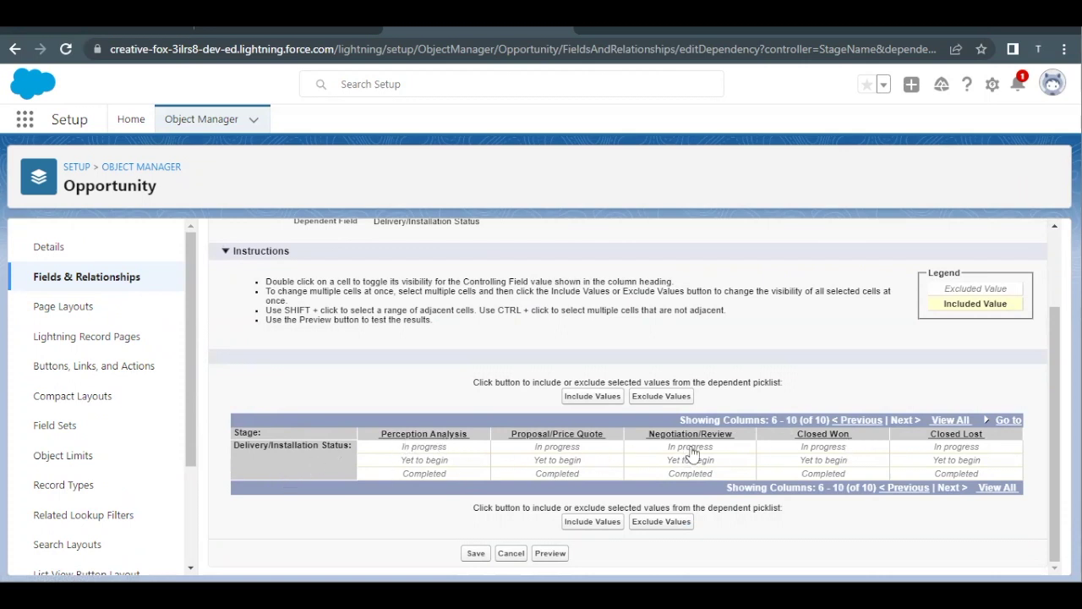
left_click(784, 448)
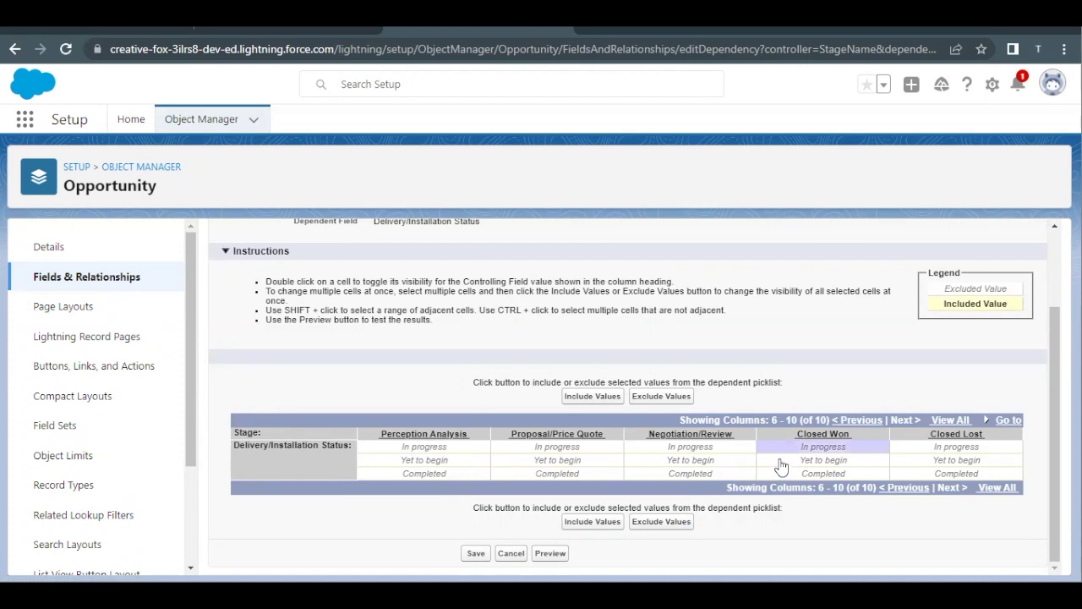
left_click(783, 461, "shift")
left_click(784, 474, "shift")
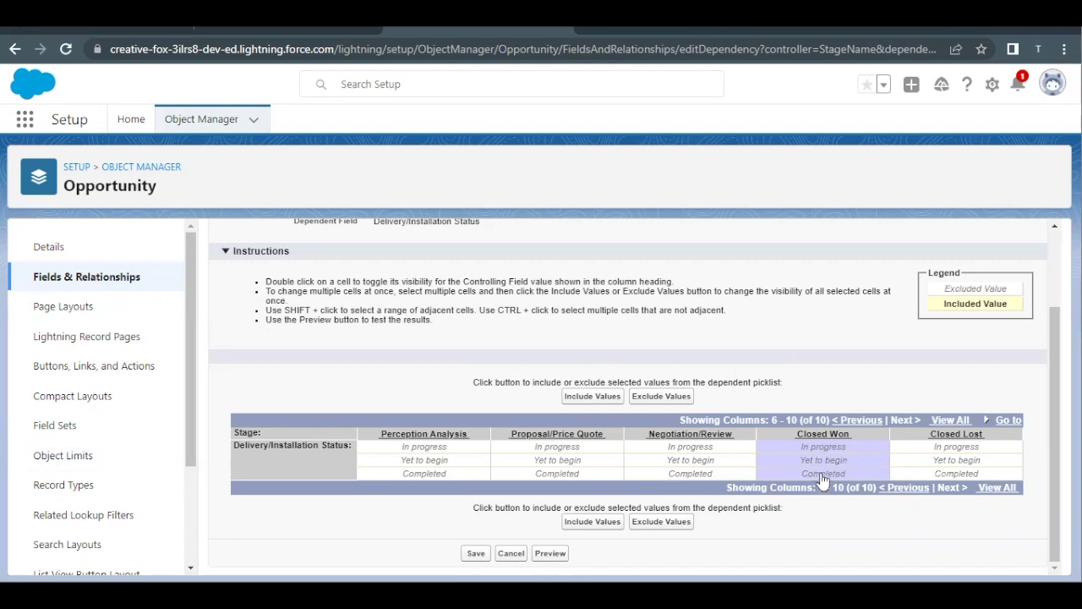
left_click(617, 517)
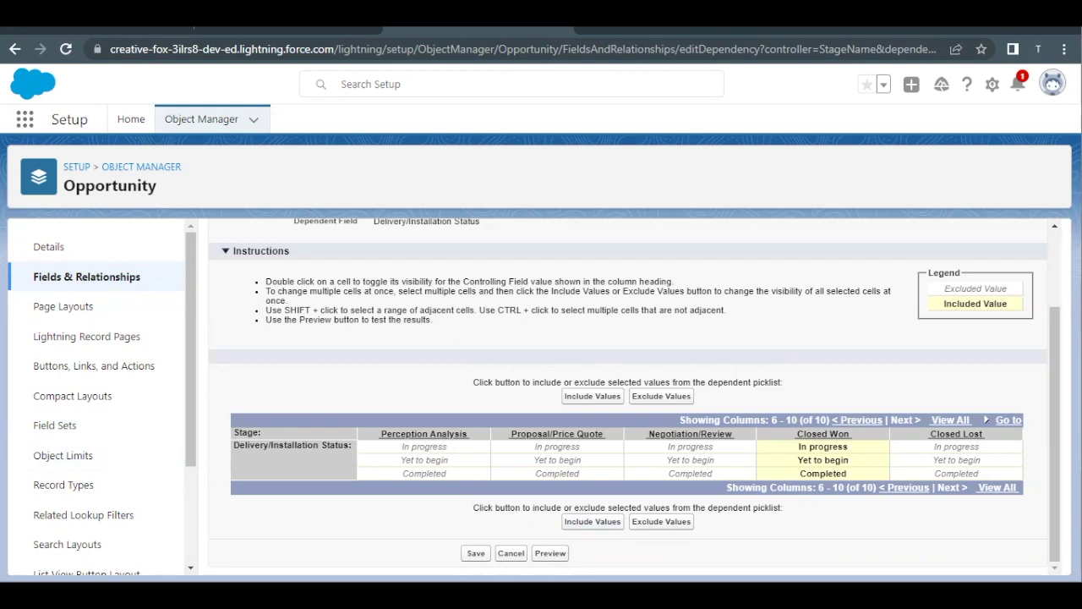
Preview the dependent picklist, testing the Needs Analysis and Closed Won stages, and close the preview.
left_click(549, 553)
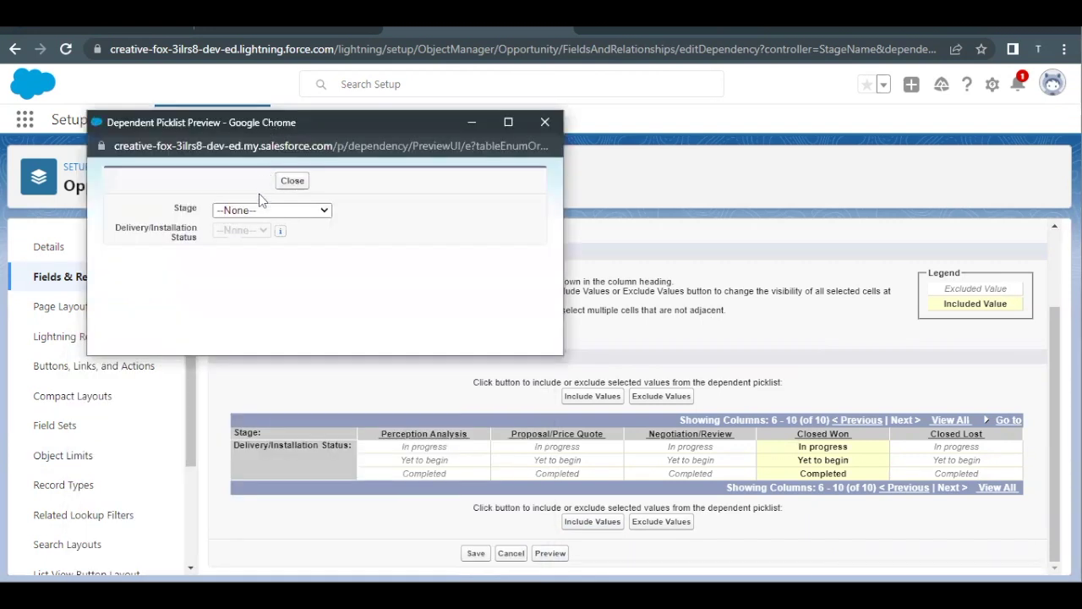
left_click(257, 212)
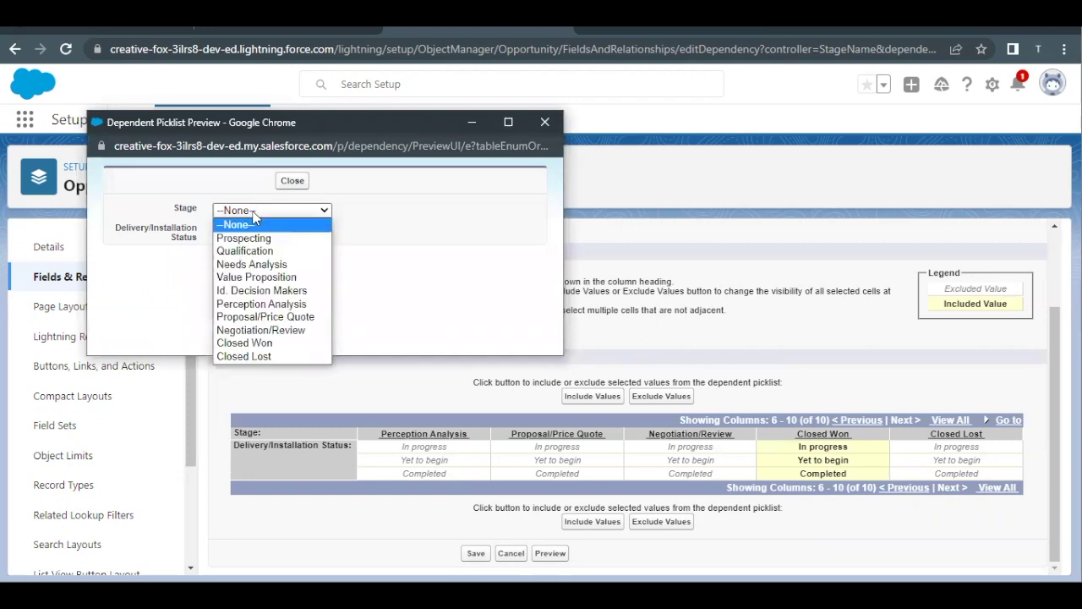
left_click(247, 265)
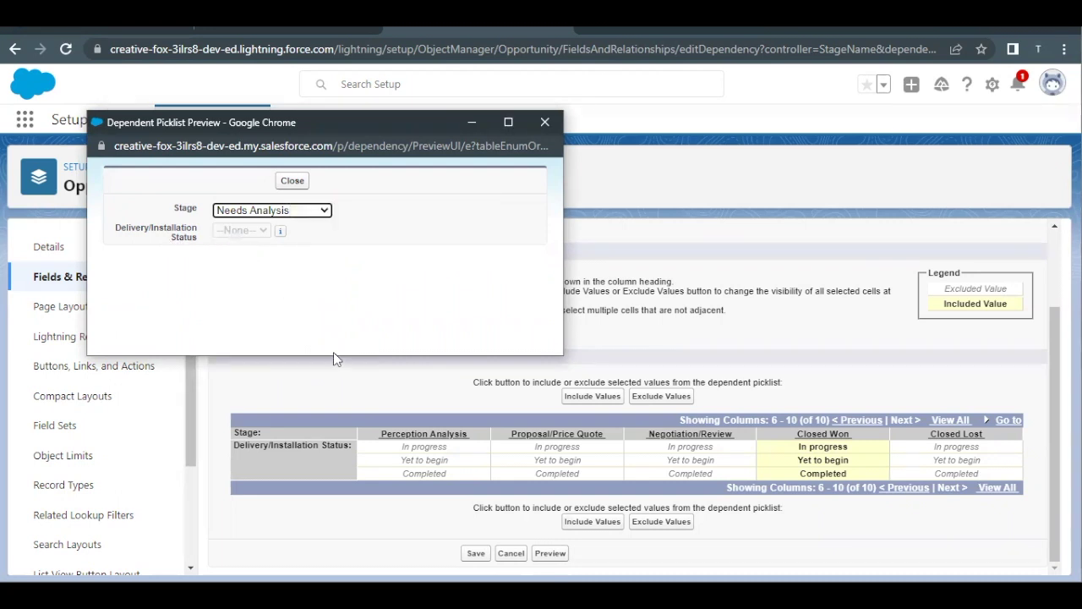
scroll(541, 484, "up", 1)
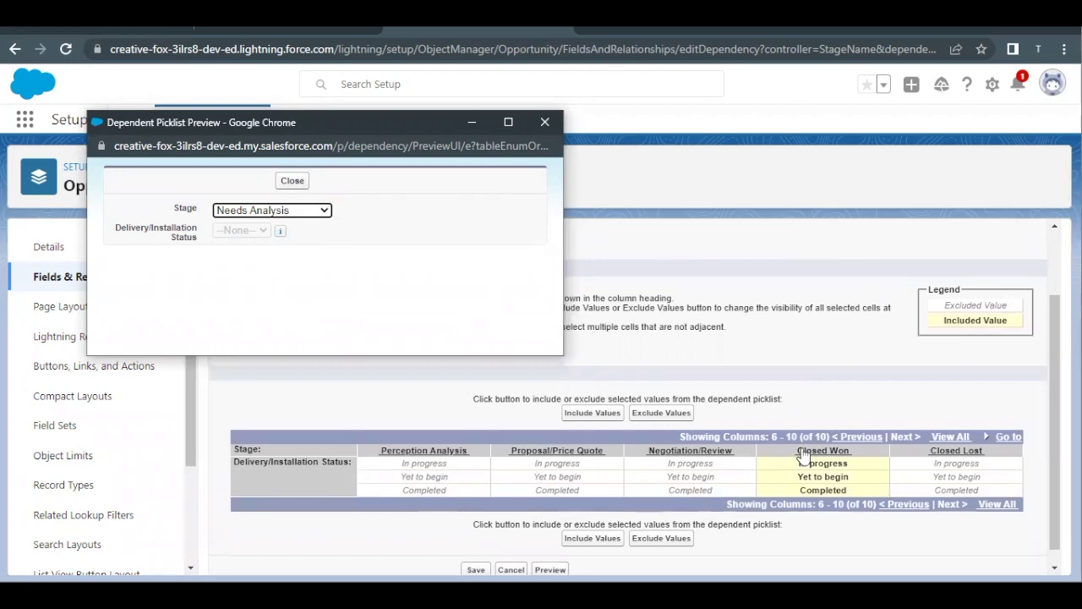
left_click(294, 213)
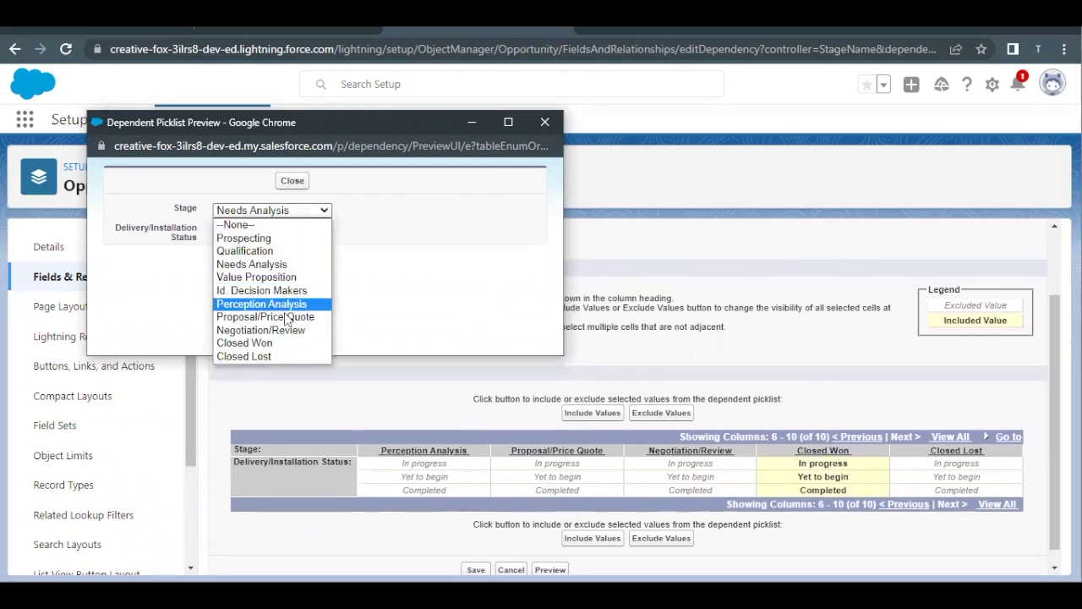
left_click(254, 342)
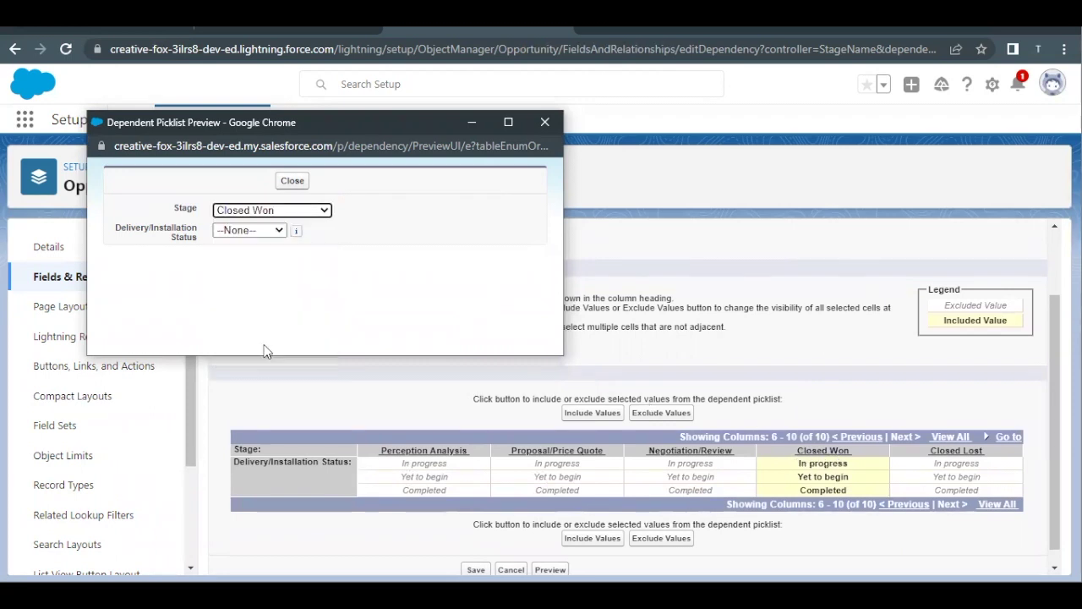
left_click(255, 229)
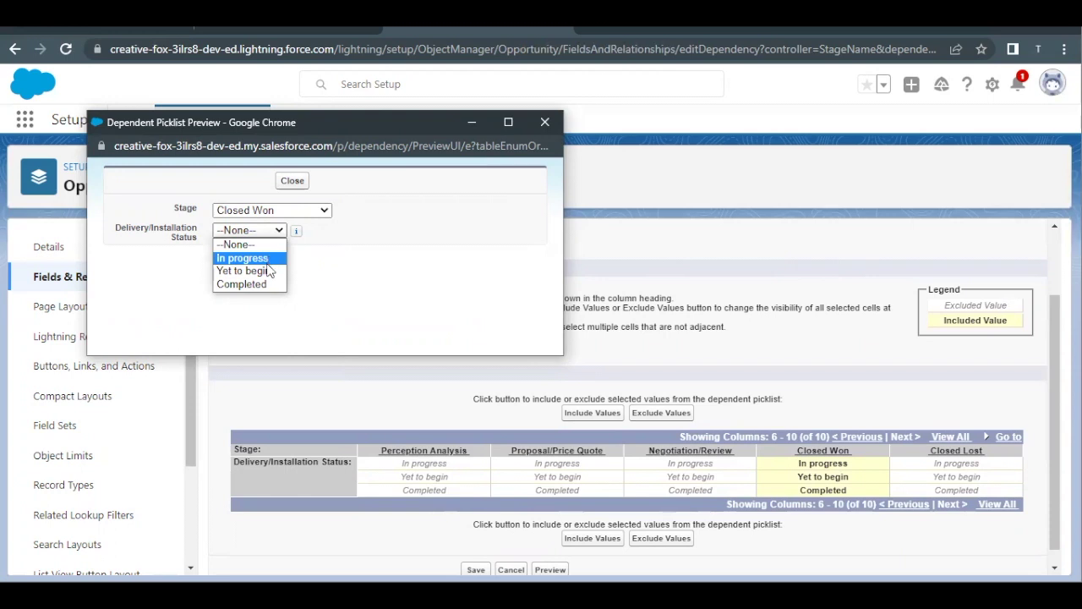
left_click(335, 288)
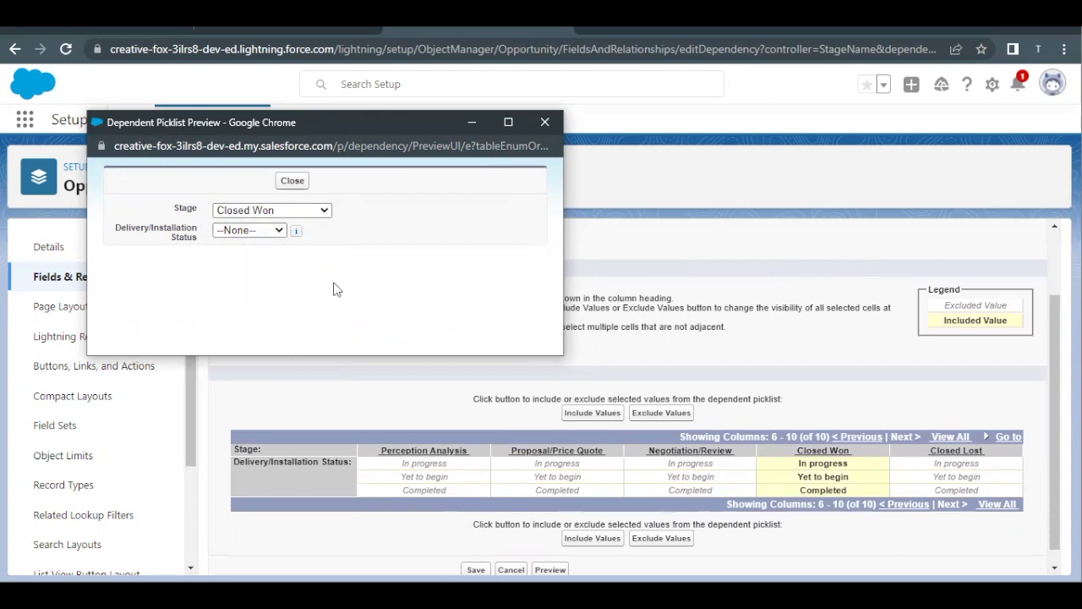
left_click(293, 182)
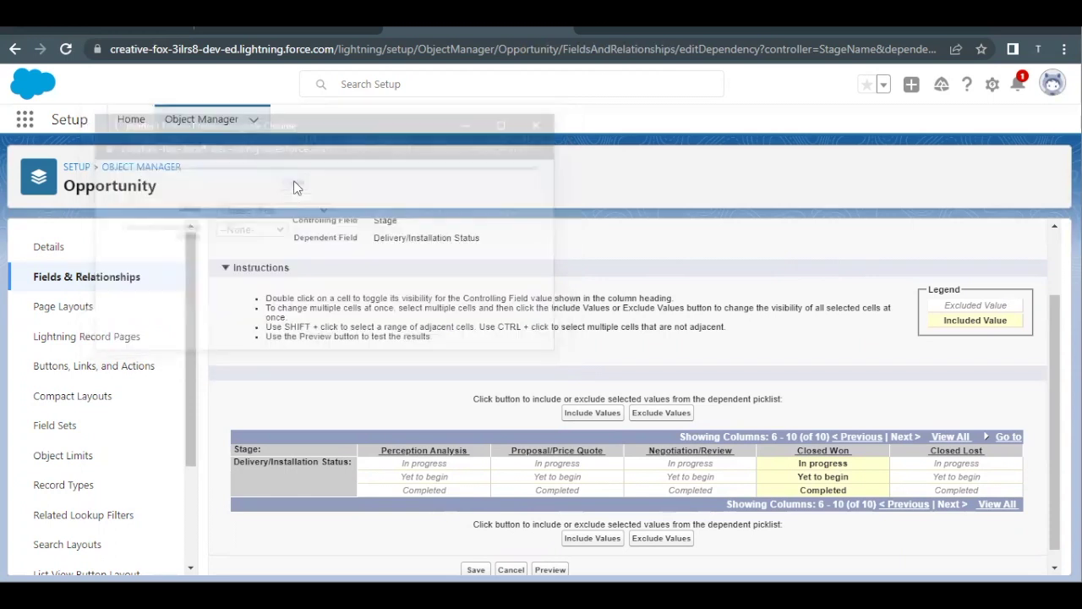
Save the field dependency and accept saving it with stages that have no dependent values.
scroll(494, 459, "down", 1)
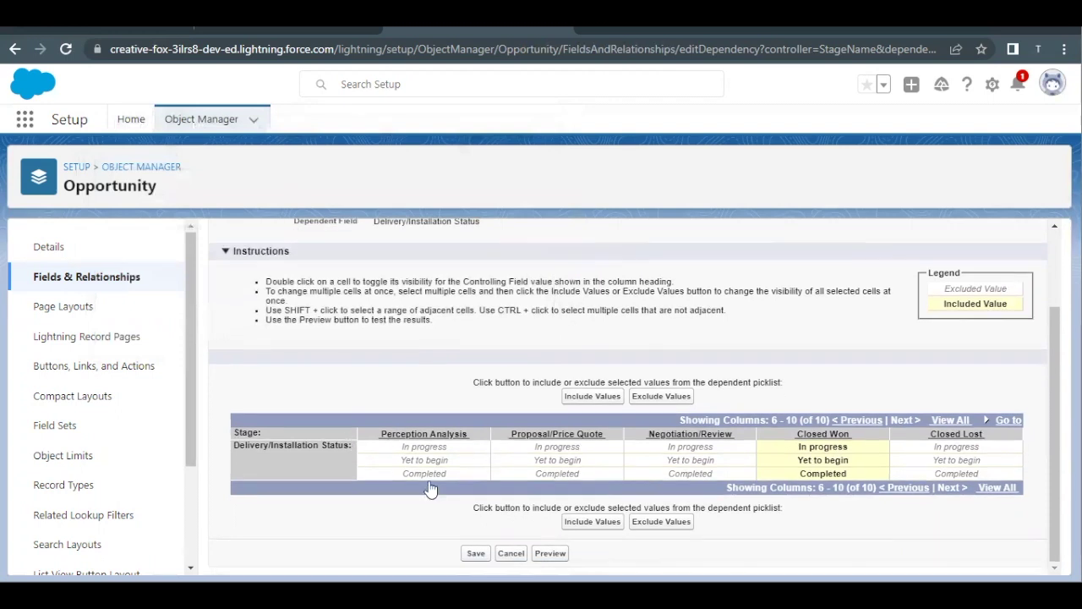
left_click(479, 553)
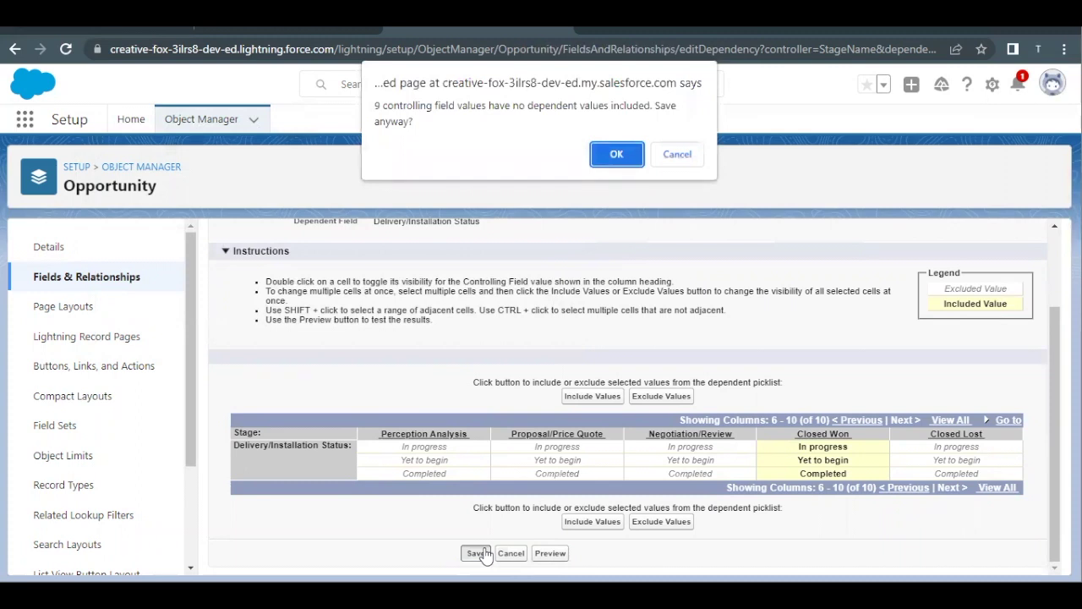
left_click(617, 155)
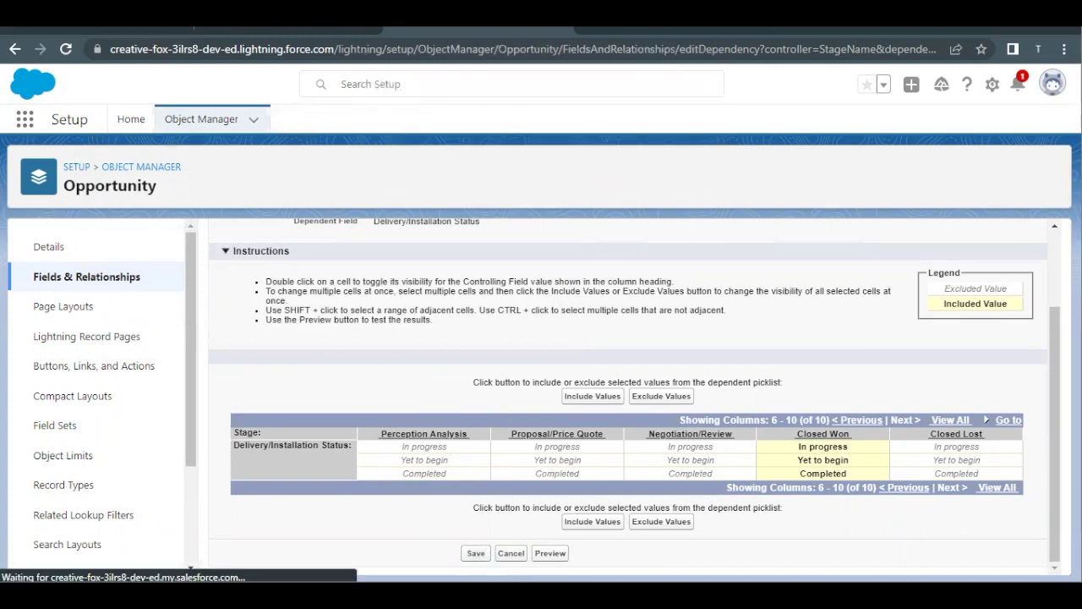
Review the Create a Support Process instructions in Trailhead, and find and open Support Processes in Salesforce Setup.
left_click(149, 21)
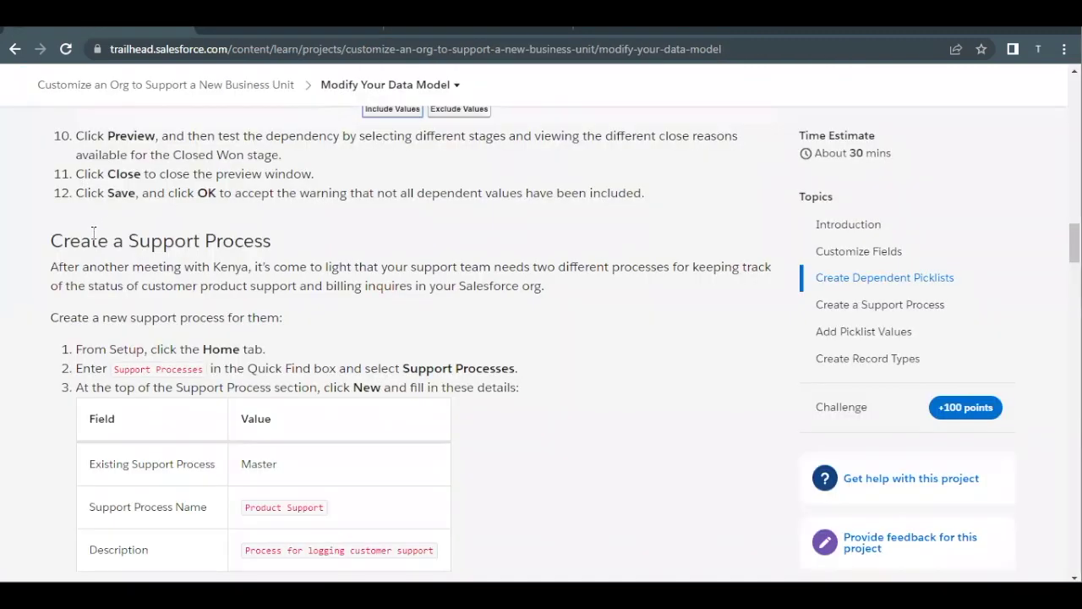
scroll(238, 279, "down", 1)
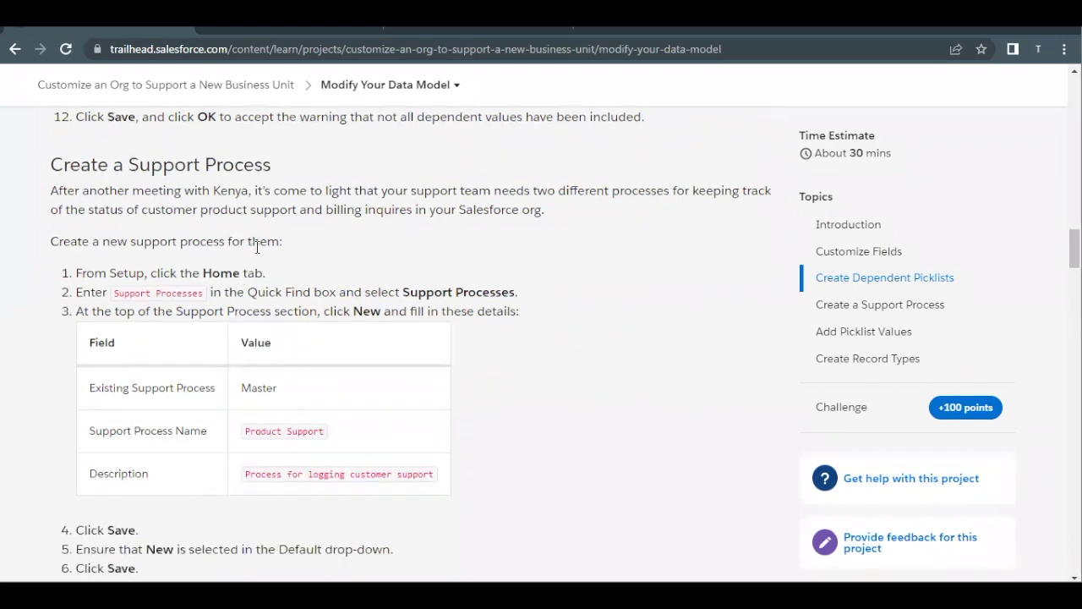
scroll(244, 268, "down", 1)
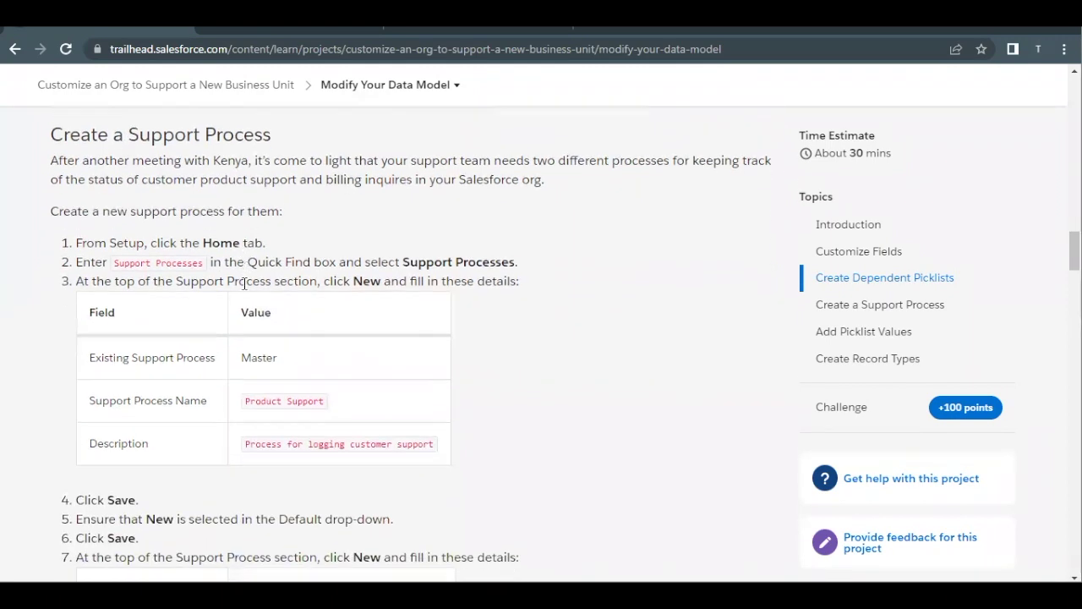
triple_click(256, 401)
left_click(437, 28)
left_click(125, 118)
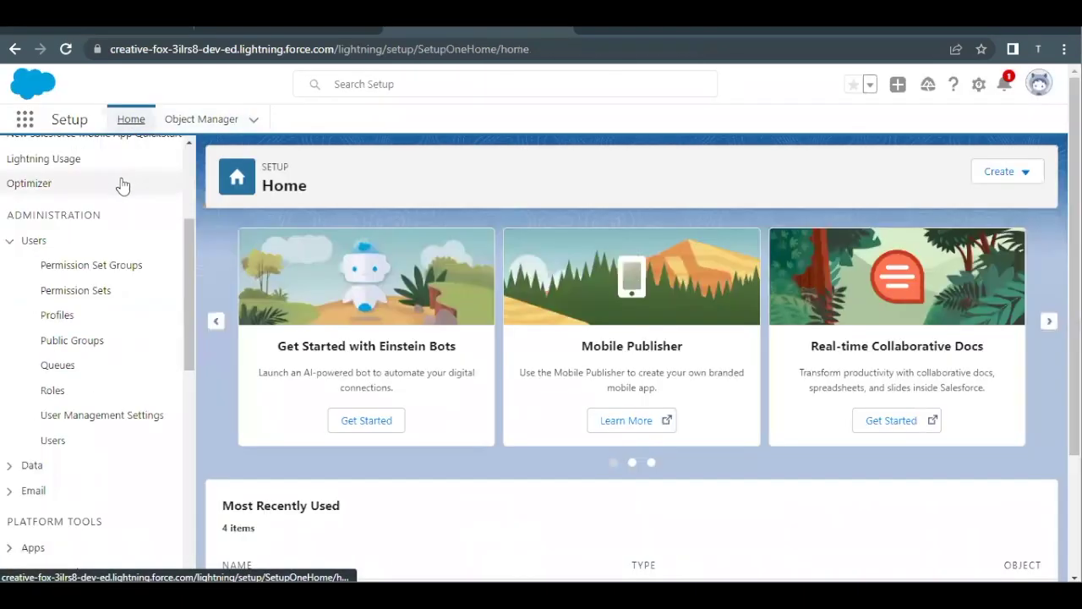
scroll(116, 187, "up", 5)
left_click(112, 162)
type("Su")
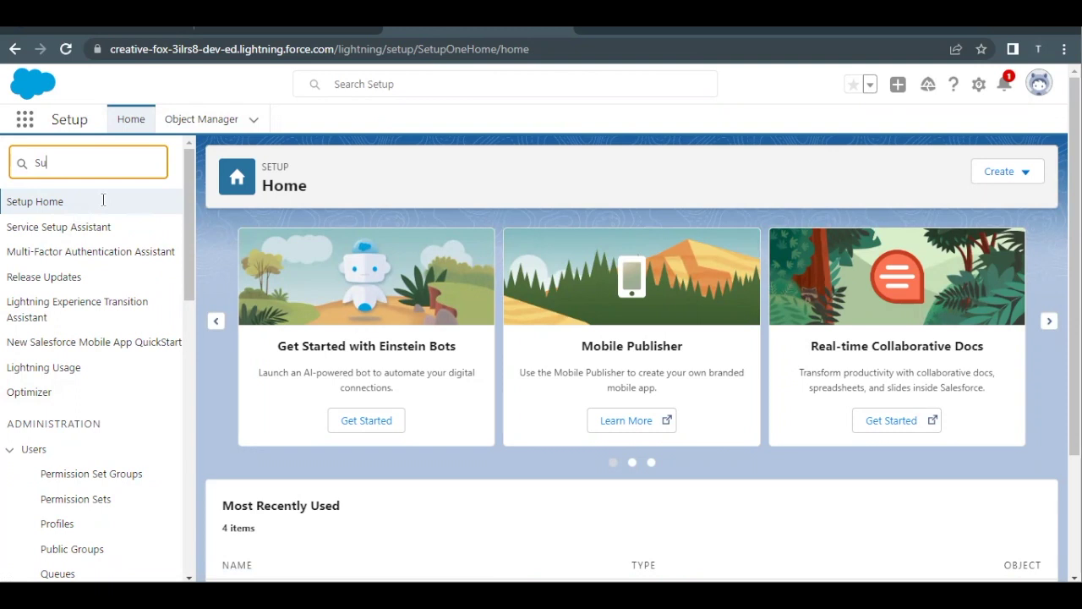
type("pp")
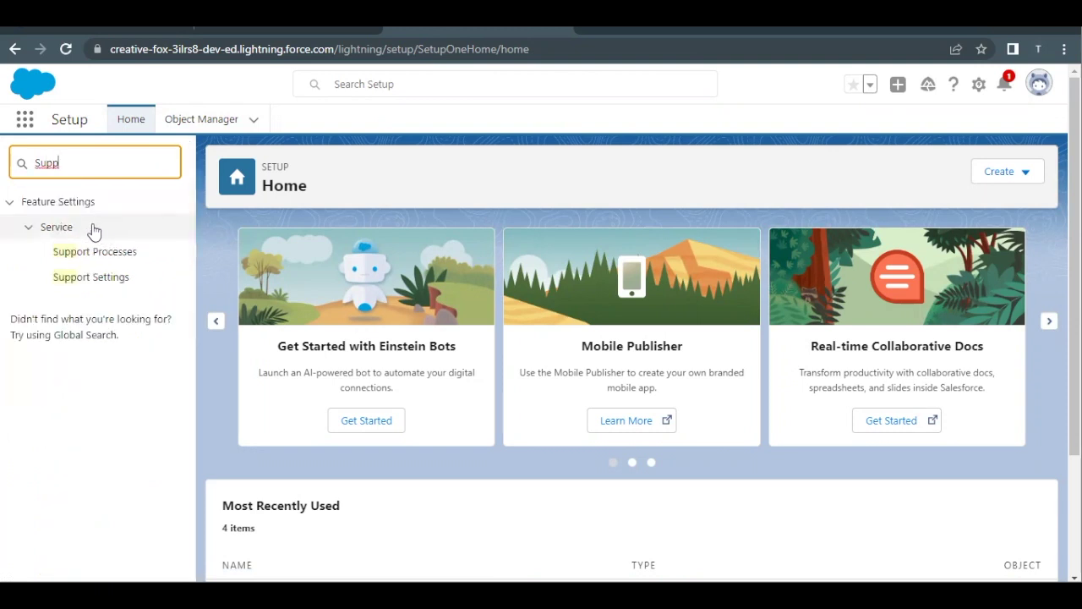
left_click(73, 253)
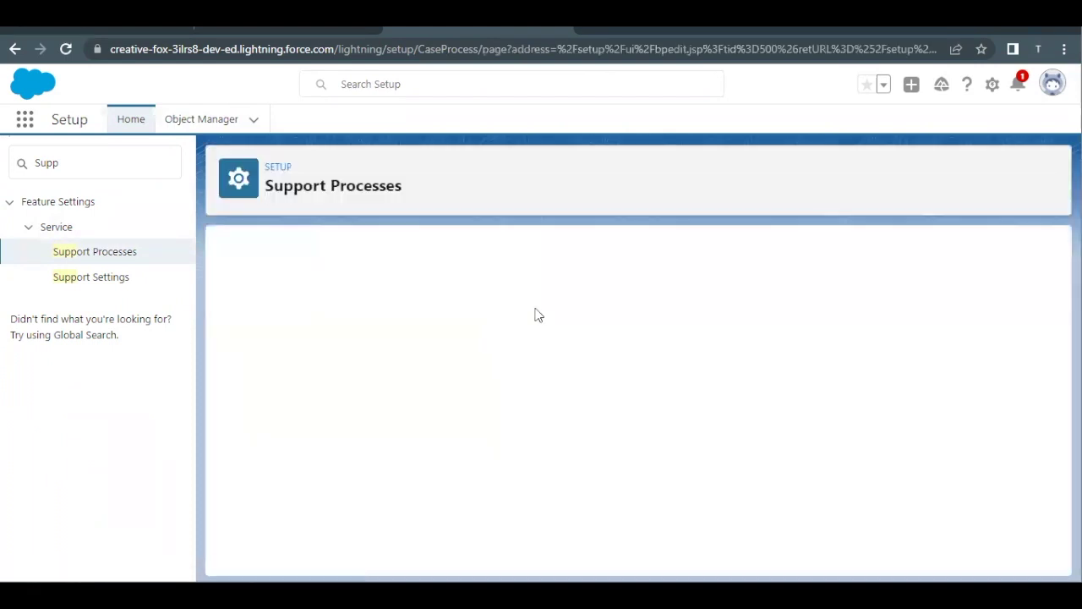
Name the new support process Product Support, based on the Master process.
left_click_drag(270, 342, 418, 359)
left_click(409, 365)
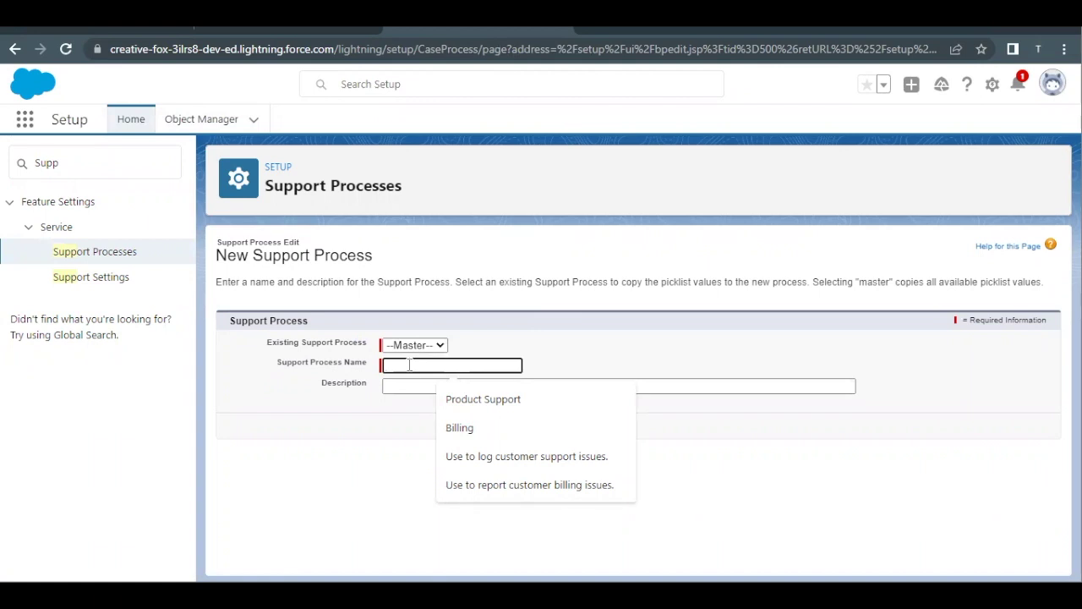
left_click(483, 399)
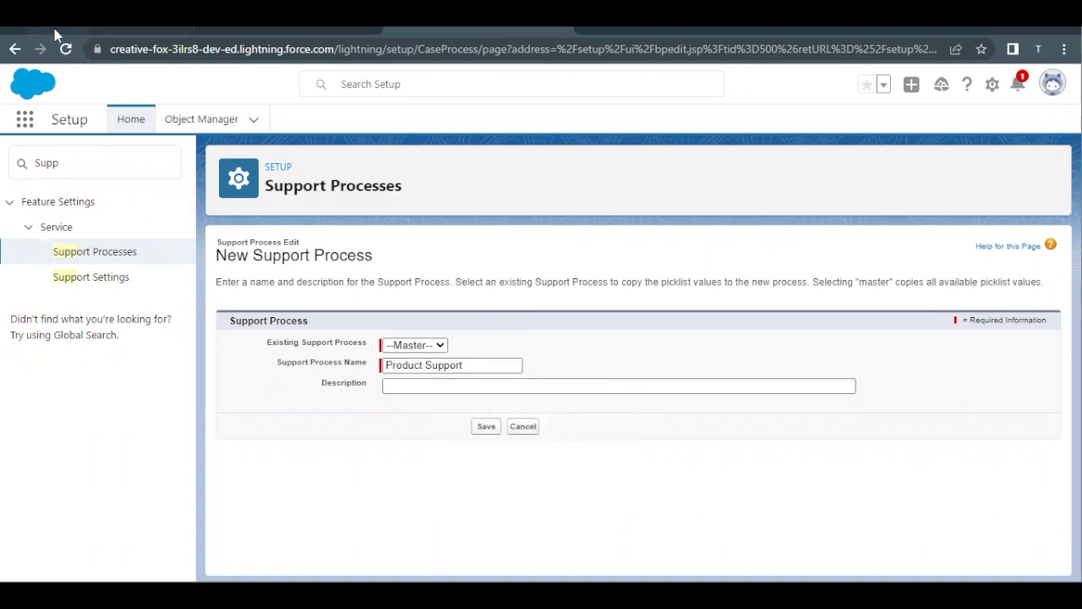
Copy the description "Process for logging customer support" from the Trailhead unit into the new support process and save it.
left_click(54, 32)
scroll(180, 271, "down", 2)
left_click_drag(237, 319, 442, 310)
key("ctrl+c")
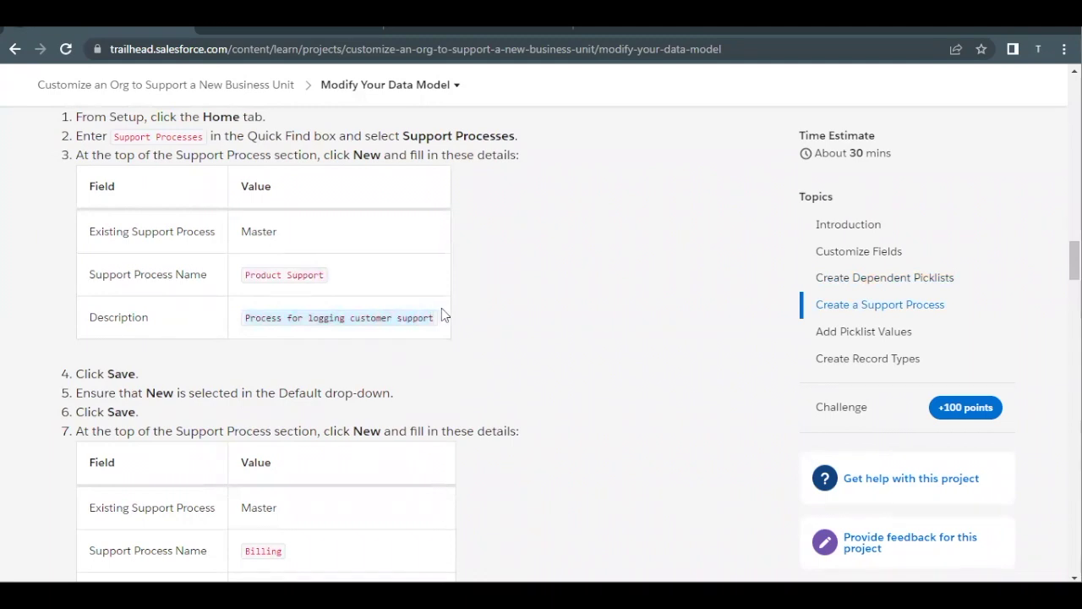
left_click(412, 28)
left_click(434, 386)
key("ctrl+v")
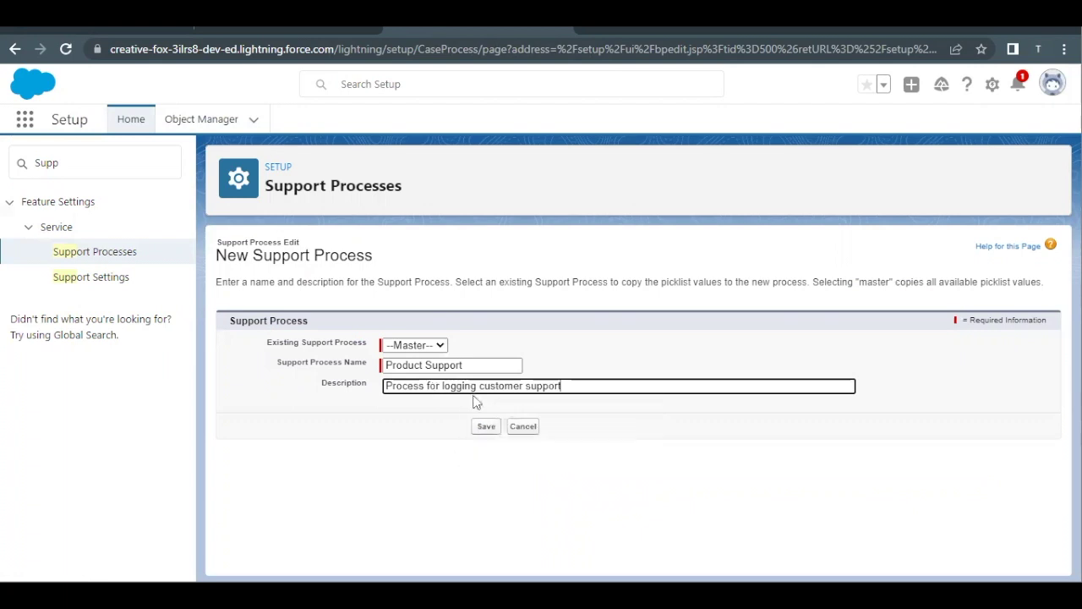
left_click(486, 426)
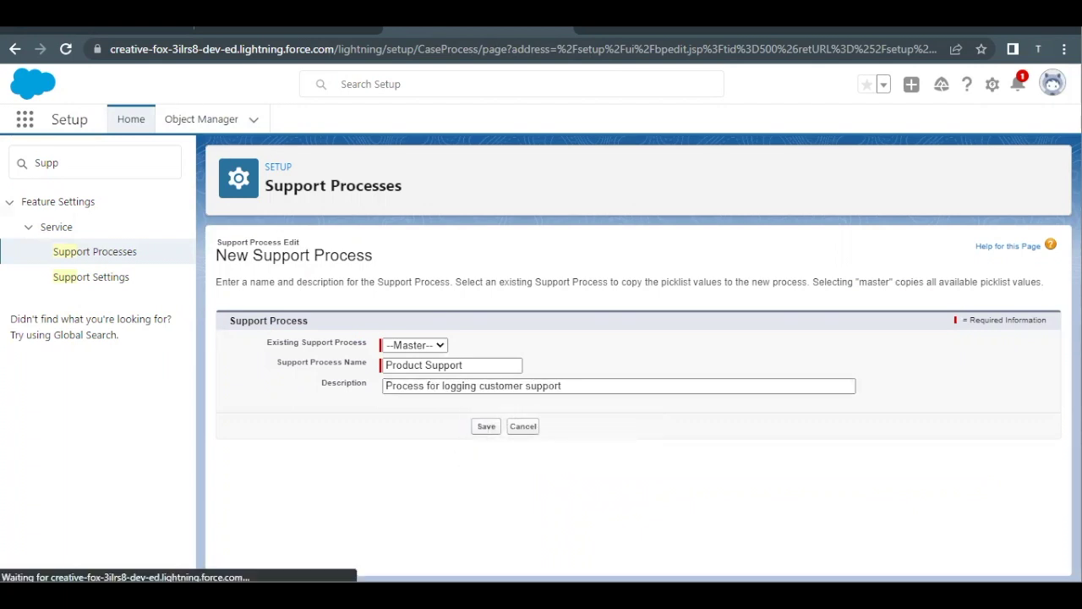
Check the remaining support process instructions in Trailhead, and save the Product Support case statuses with New as the default.
left_click(78, 28)
scroll(250, 293, "down", 1)
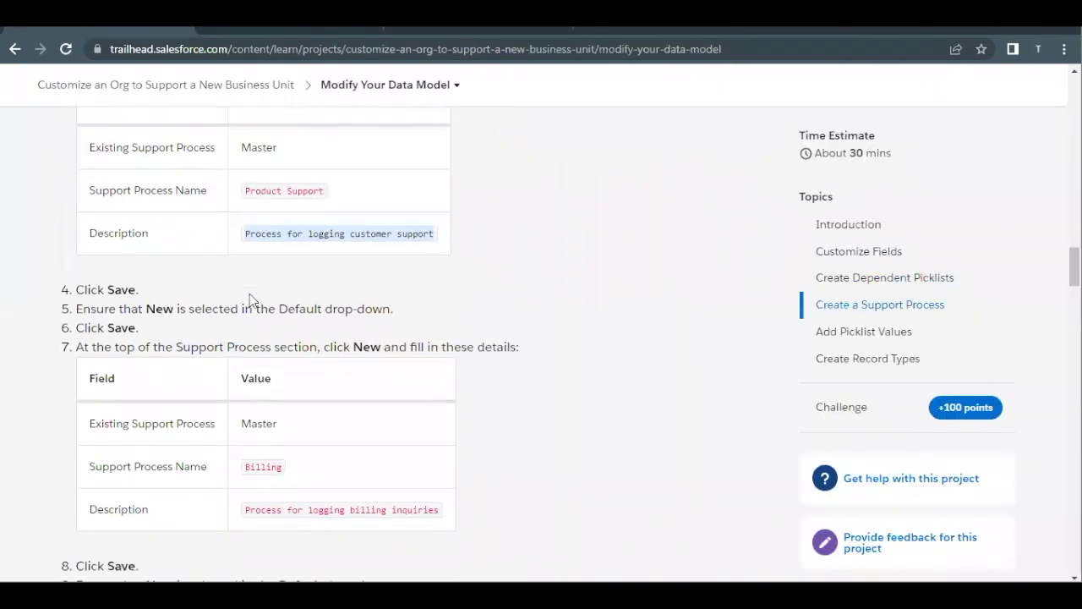
scroll(165, 312, "down", 1)
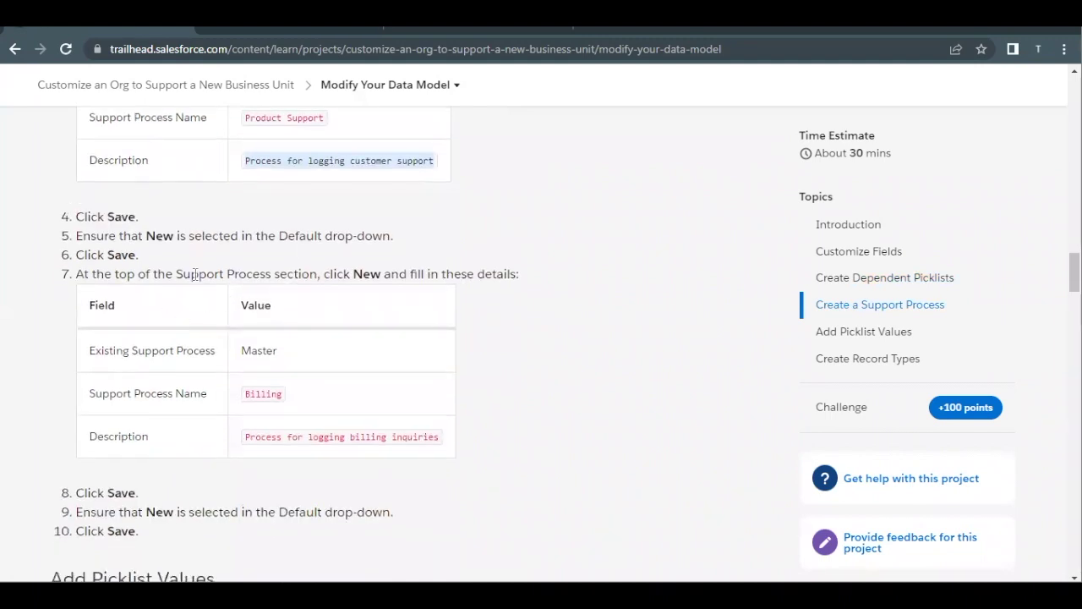
scroll(262, 396, "down", 1)
double_click(271, 334)
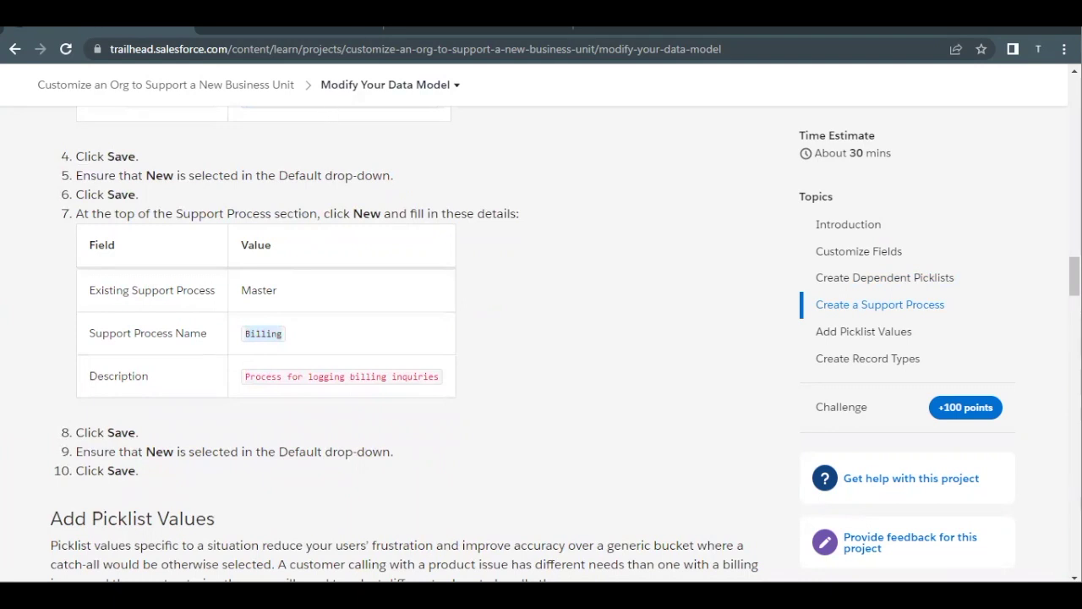
left_click(413, 30)
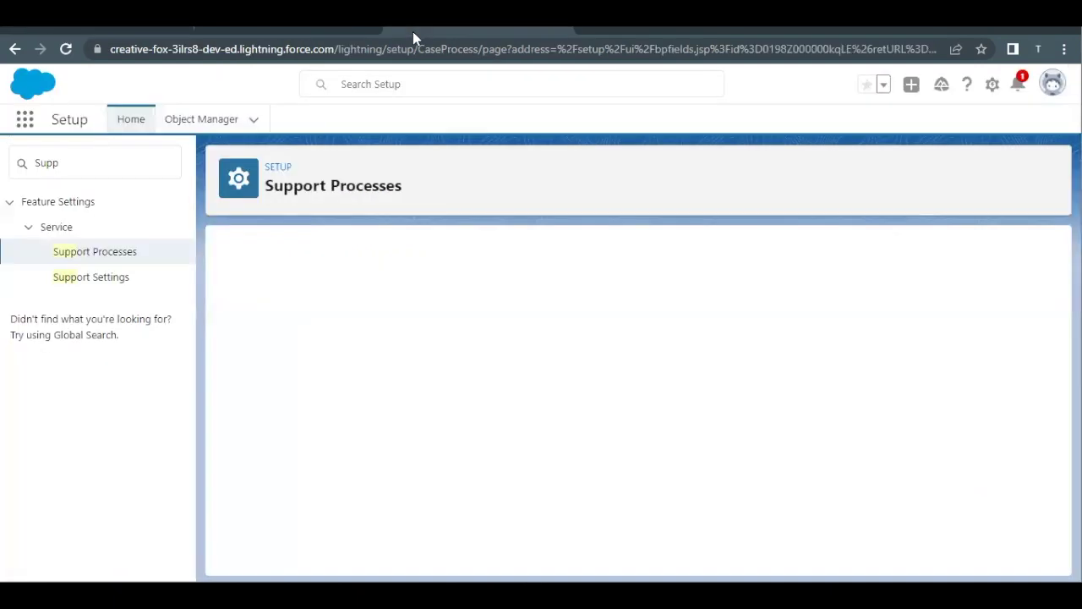
scroll(398, 323, "down", 2)
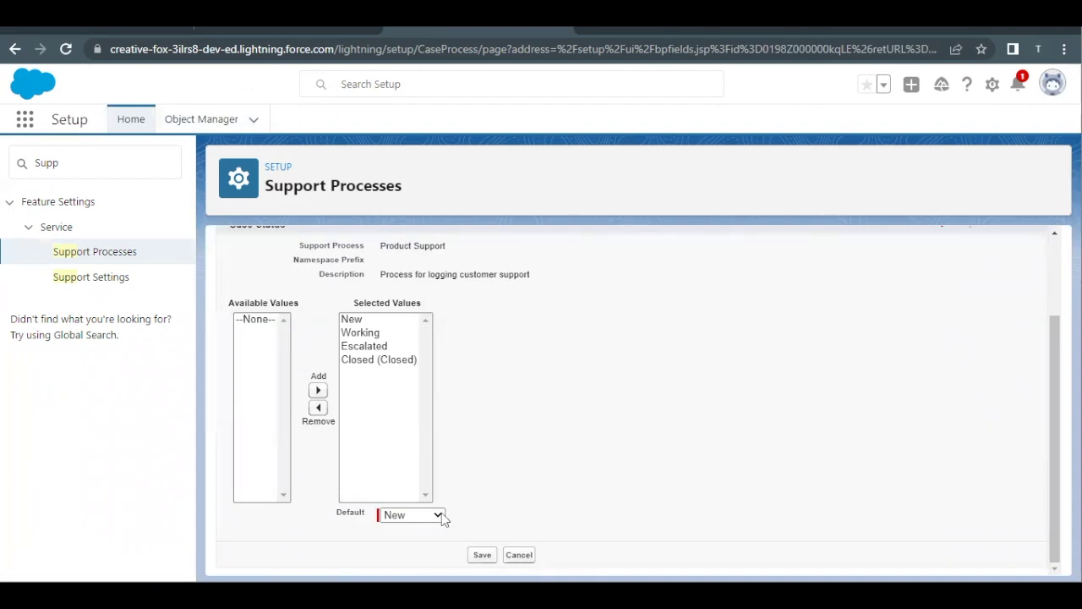
scroll(372, 392, "up", 1)
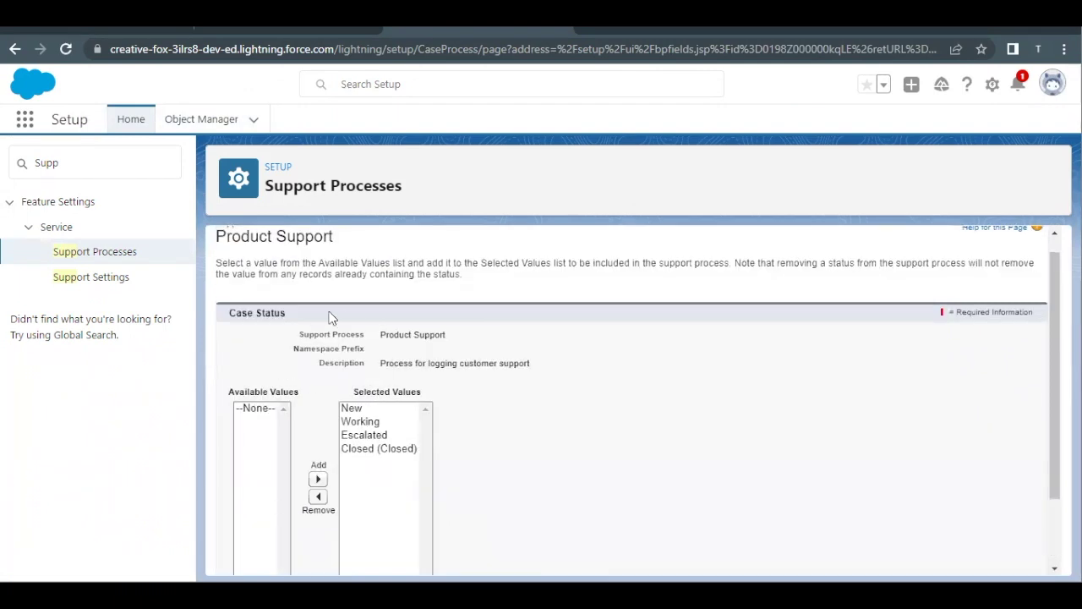
scroll(307, 448, "down", 1)
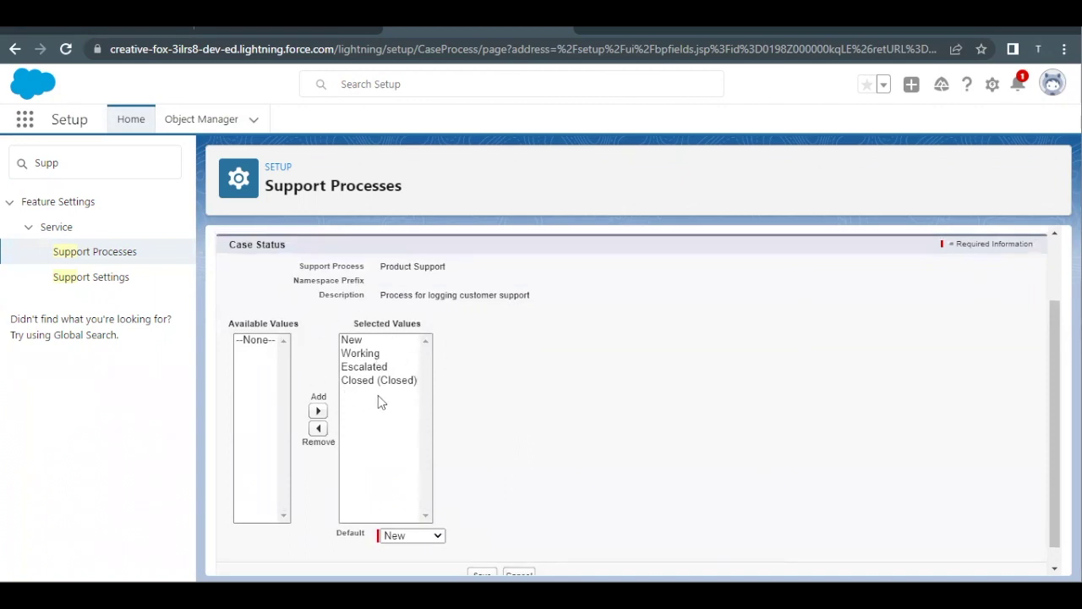
scroll(378, 395, "down", 1)
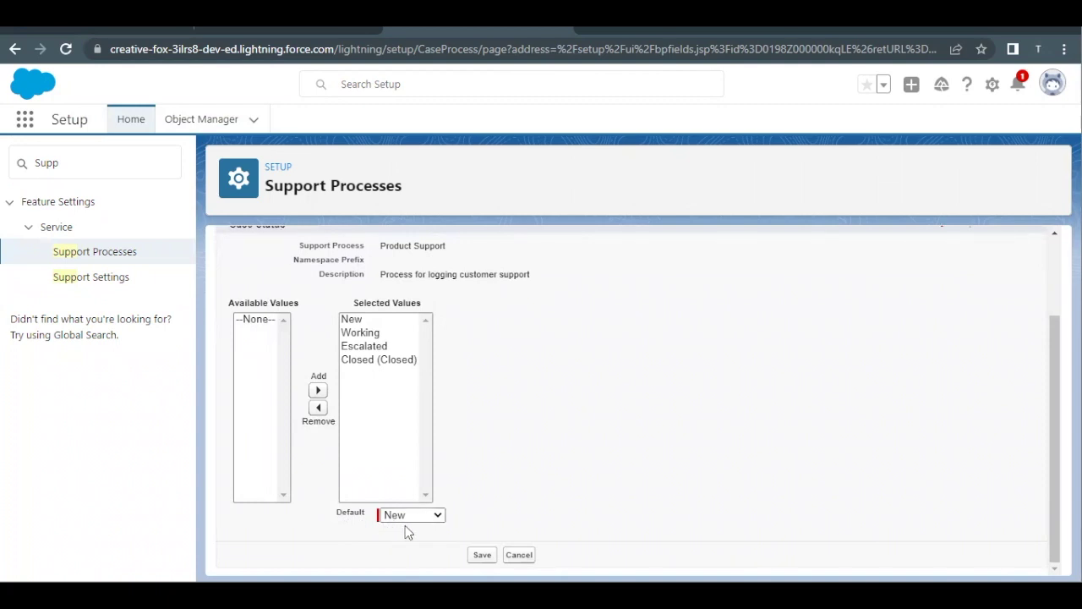
left_click(481, 555)
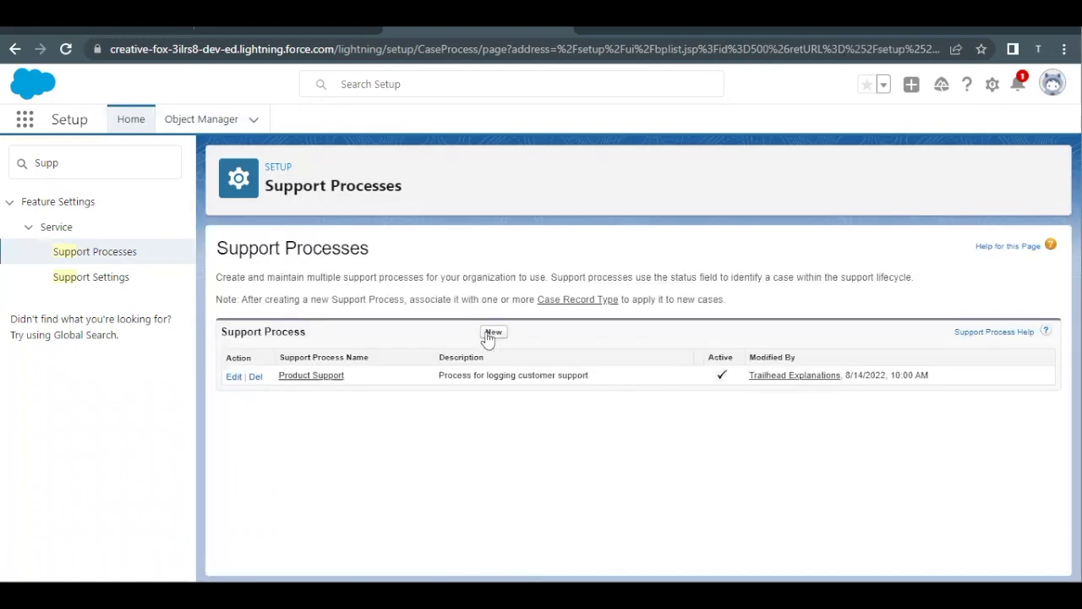
Start another new support process based on Master and name it Billing.
left_click(491, 333)
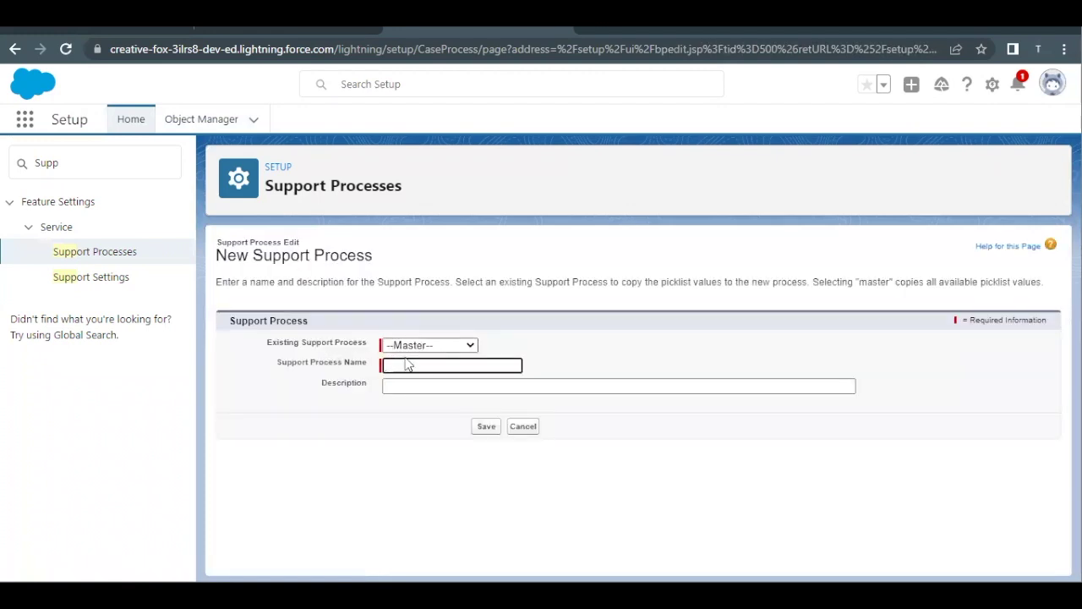
left_click(411, 360)
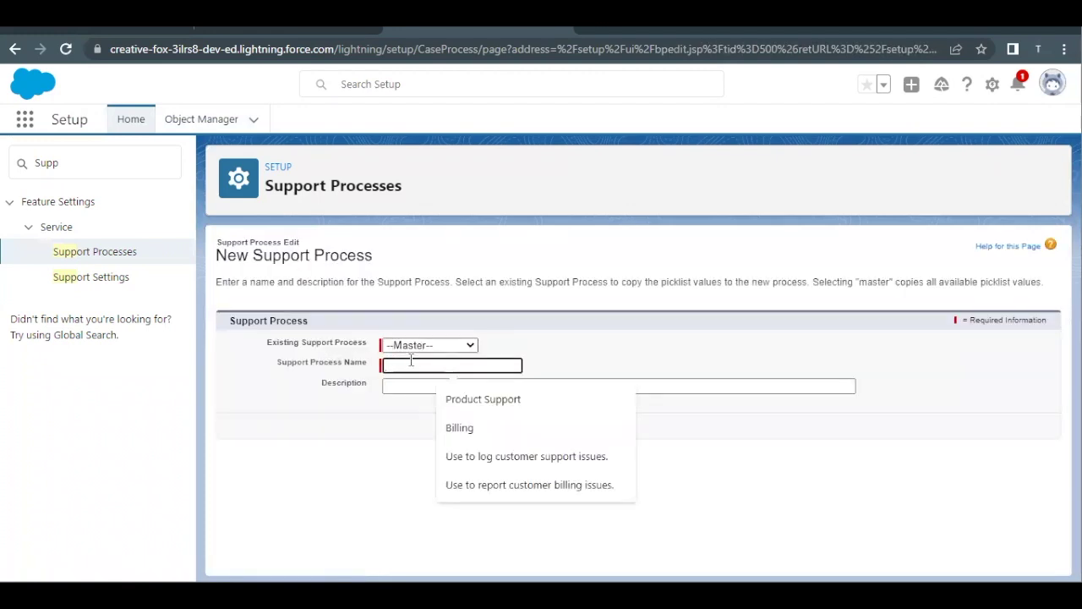
left_click(459, 427)
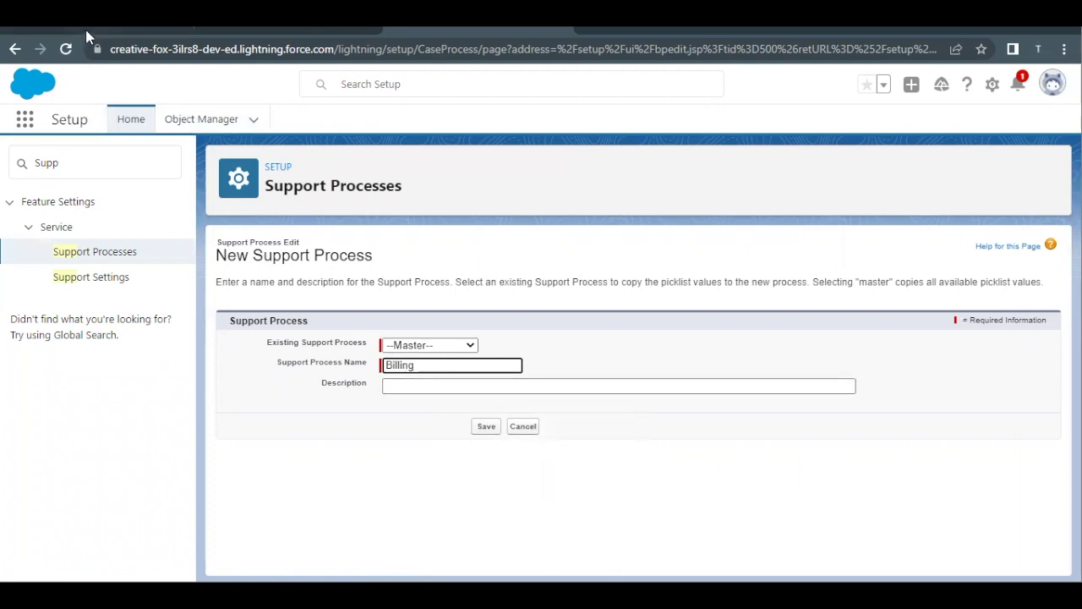
Copy the description "Process for logging billing inquiries" from the Trailhead unit into the Billing support process.
left_click(85, 29)
left_click_drag(246, 377, 442, 377)
key("ctrl+c")
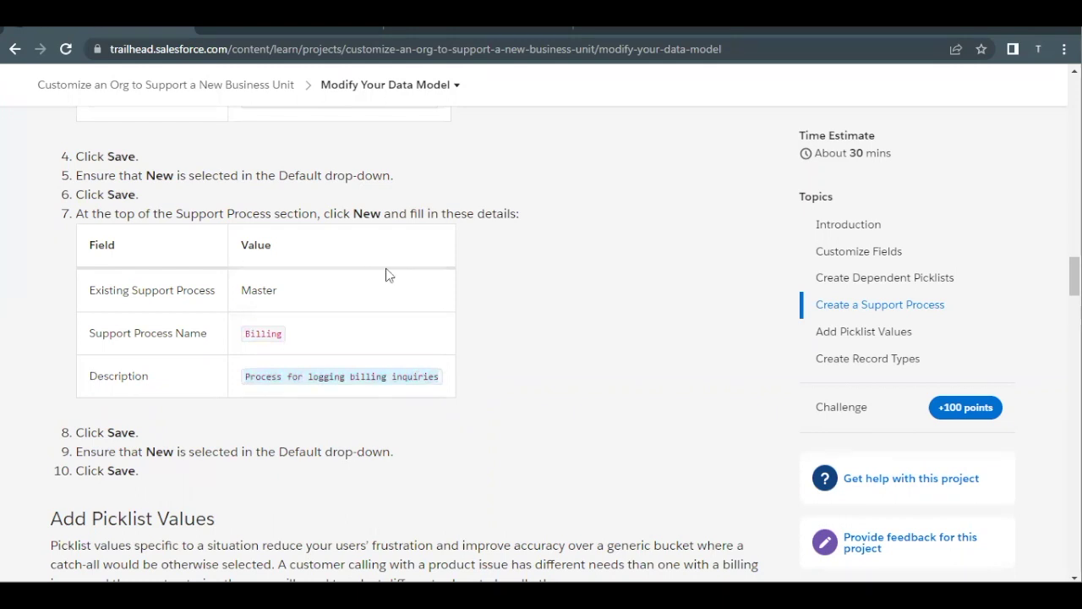
left_click(409, 30)
left_click(414, 386)
key("ctrl+v")
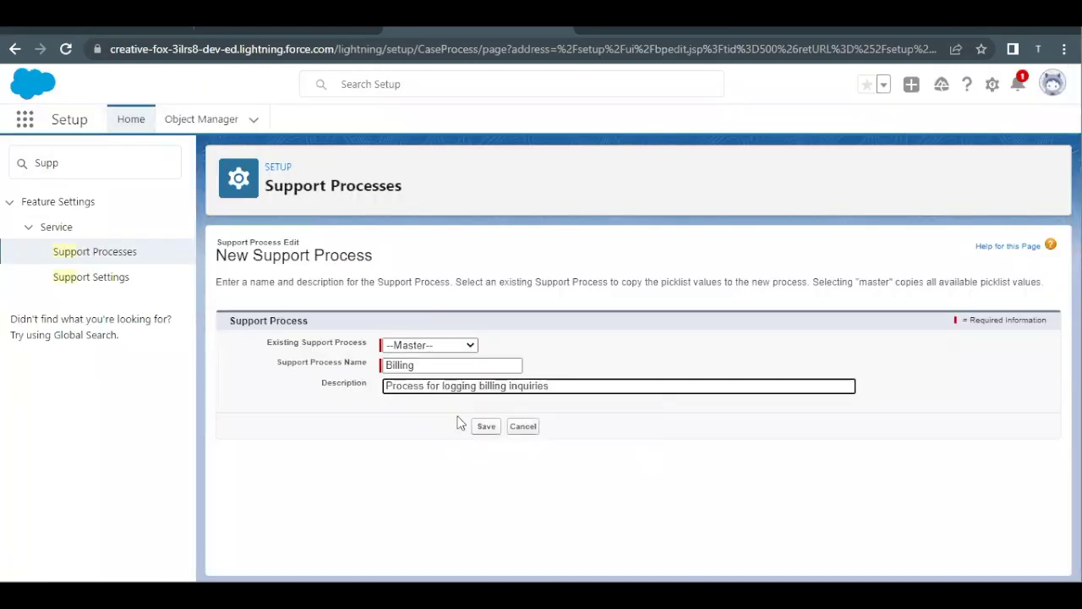
Save the Billing support process and its case statuses with New as the default.
left_click(485, 426)
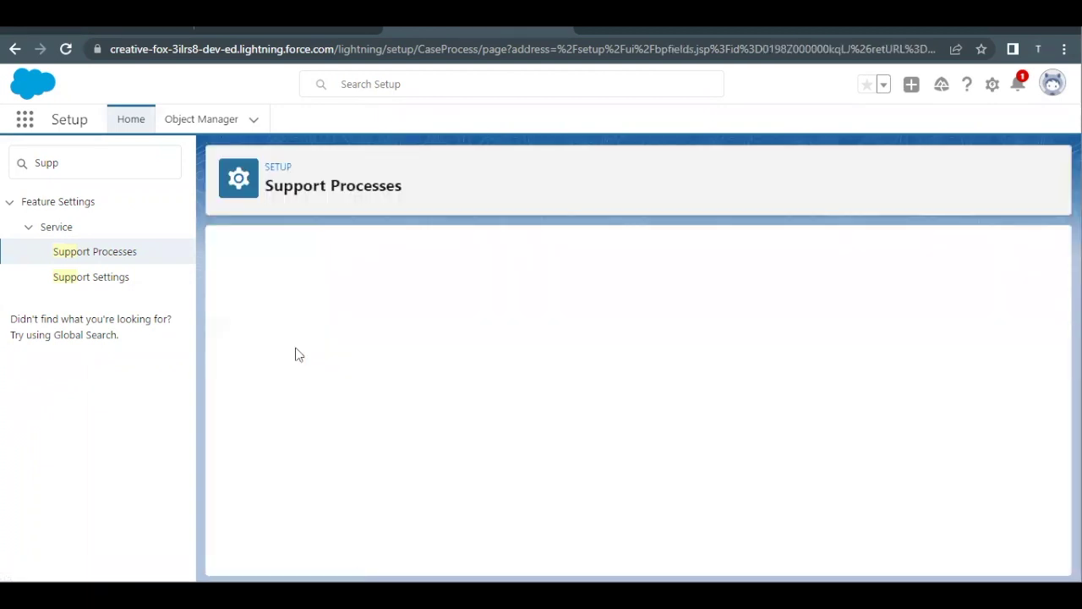
scroll(300, 495, "down", 2)
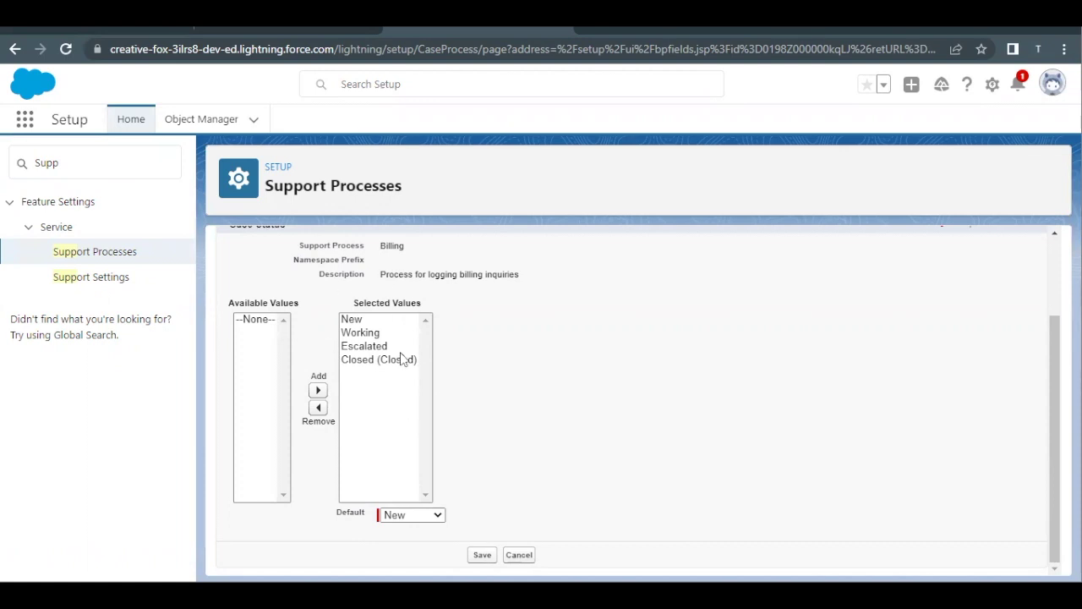
left_click(482, 554)
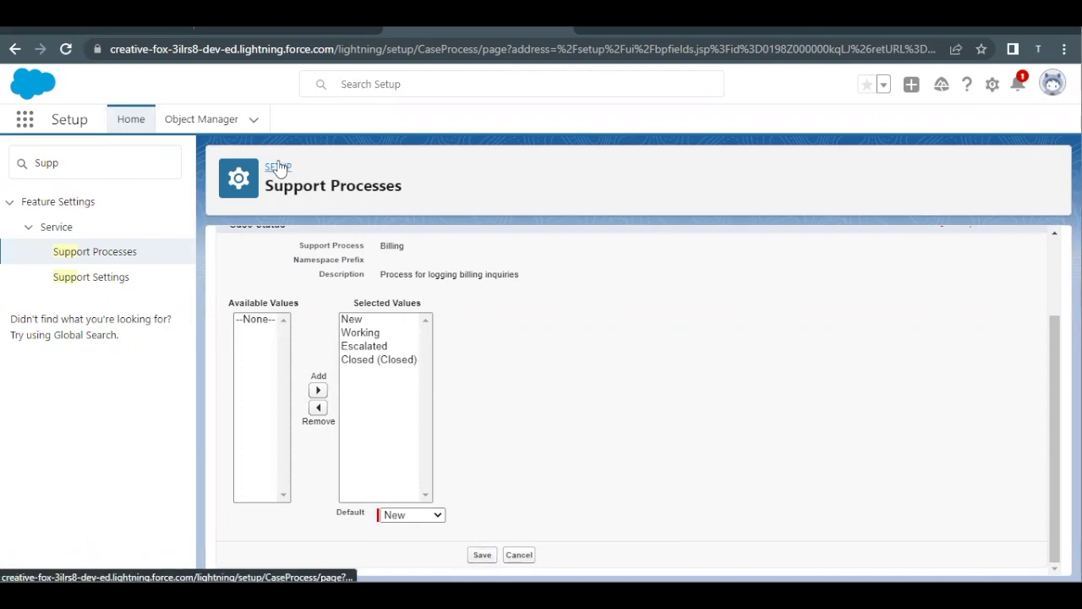
Copy the Case Type picklist values Refund, Credit Card, Subscription, Problem, Feature Request and Question from the Trailhead Add Picklist Values section.
left_click(65, 27)
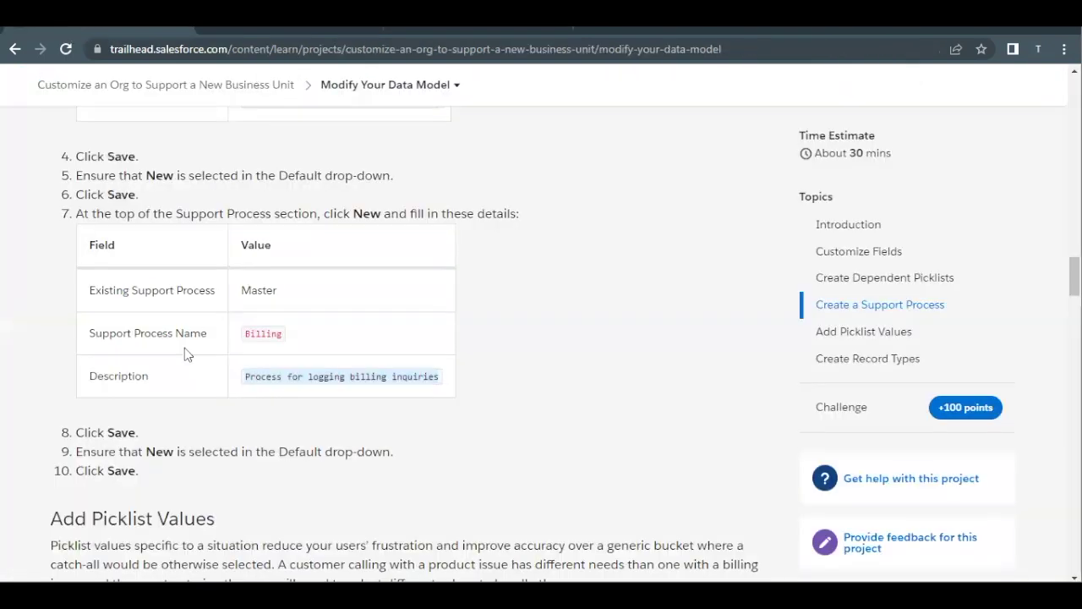
scroll(185, 354, "down", 4)
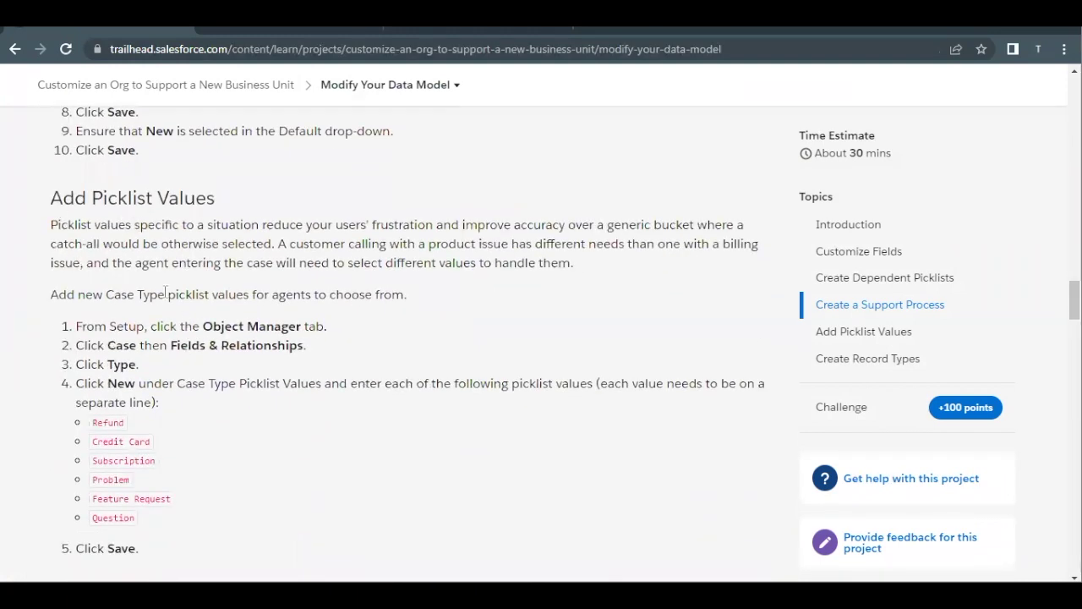
double_click(120, 364)
left_click_drag(95, 423, 154, 517)
key("ctrl+c")
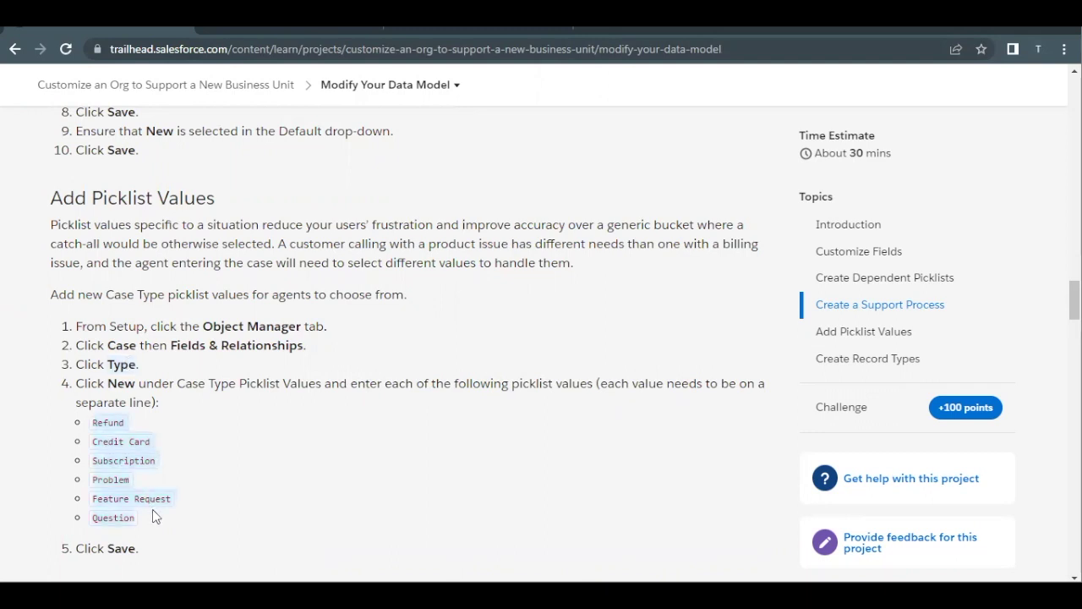
Switch to Salesforce Setup and open the Type field of the Case object in Object Manager.
left_click(425, 31)
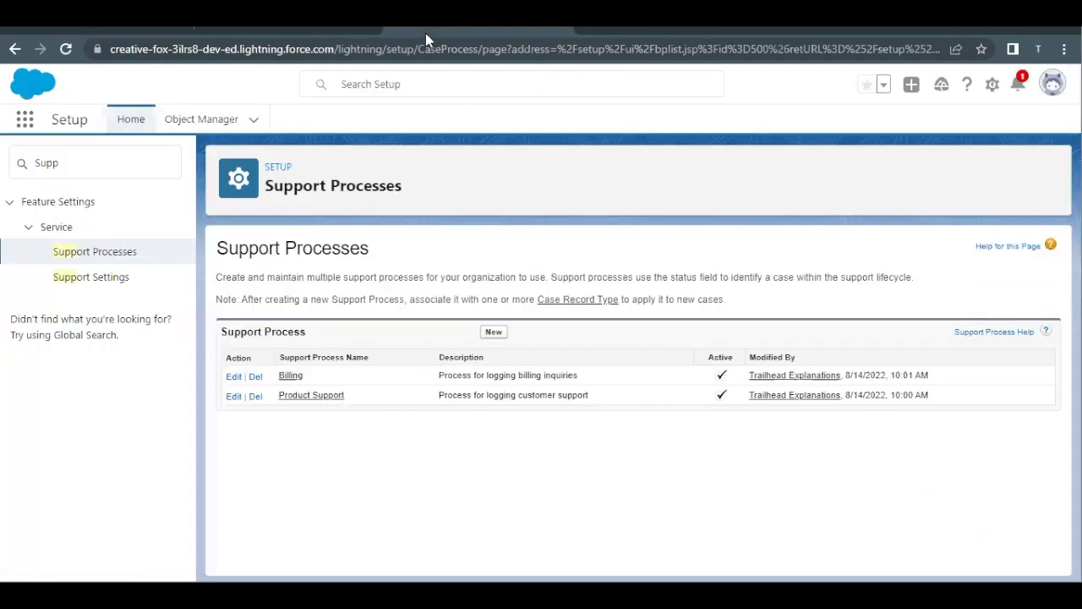
left_click(194, 120)
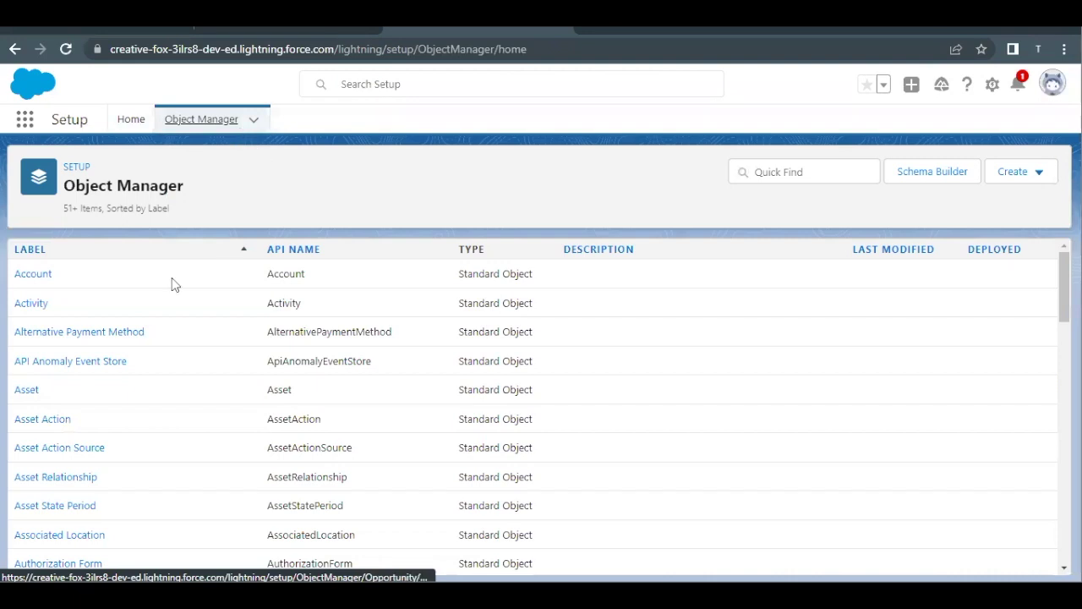
left_click(818, 165)
type("c")
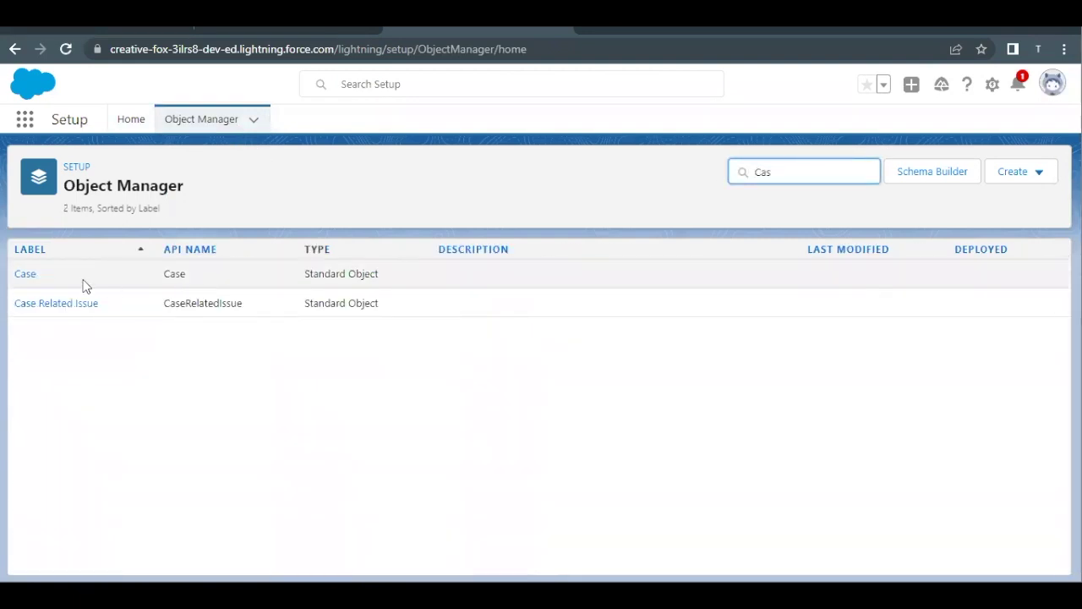
left_click(21, 276)
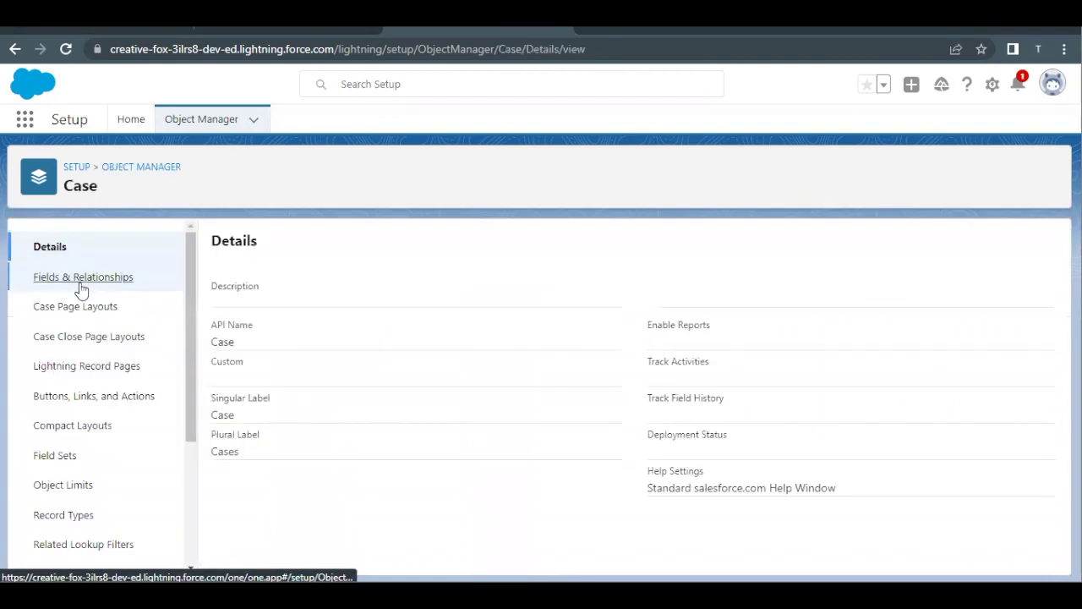
left_click(78, 279)
left_click(662, 245)
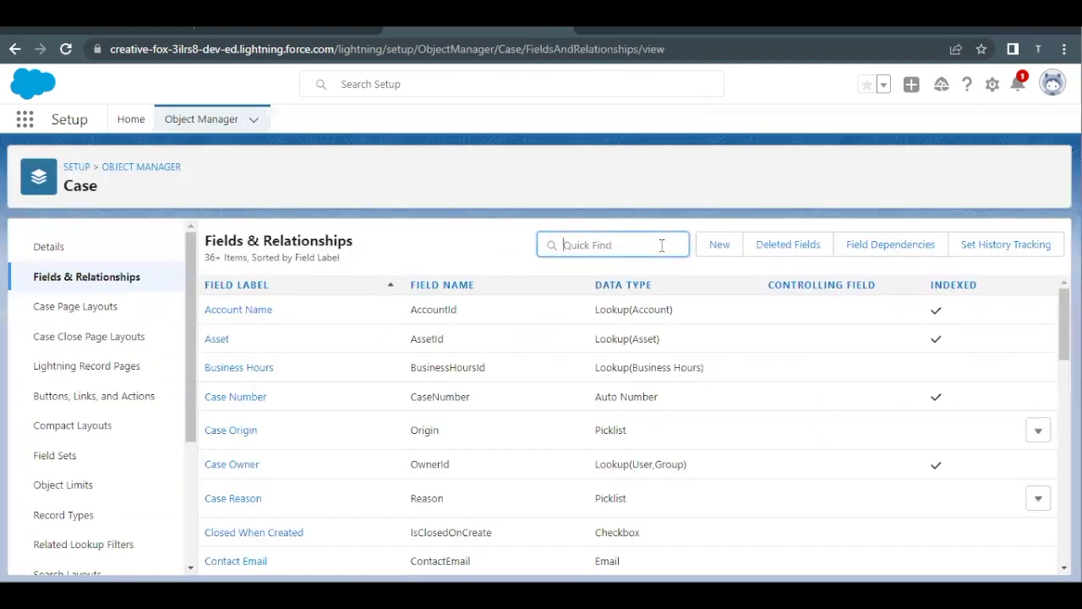
type("Type")
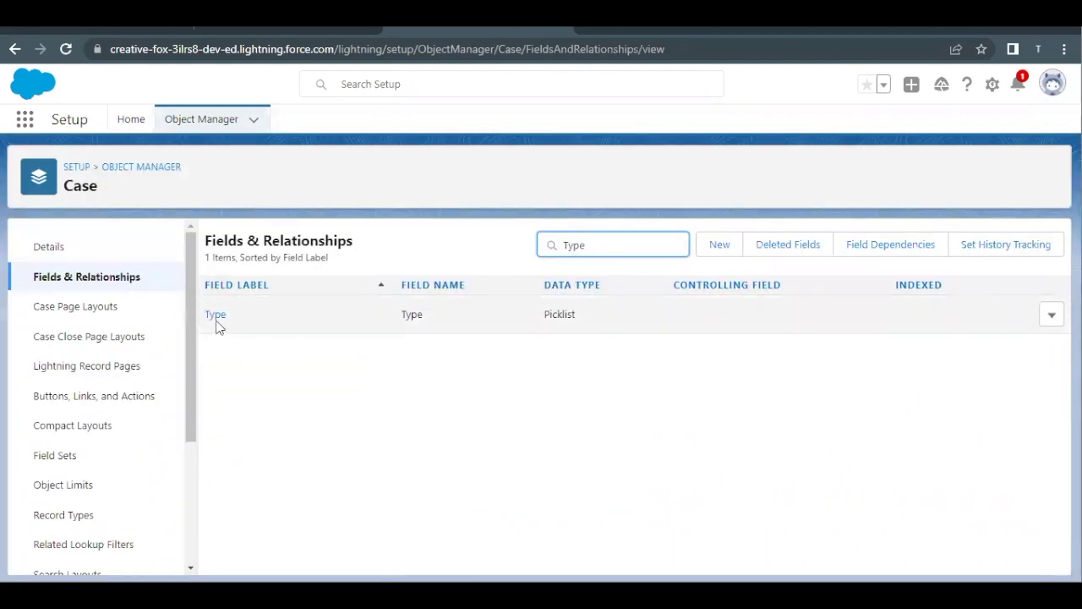
left_click(217, 316)
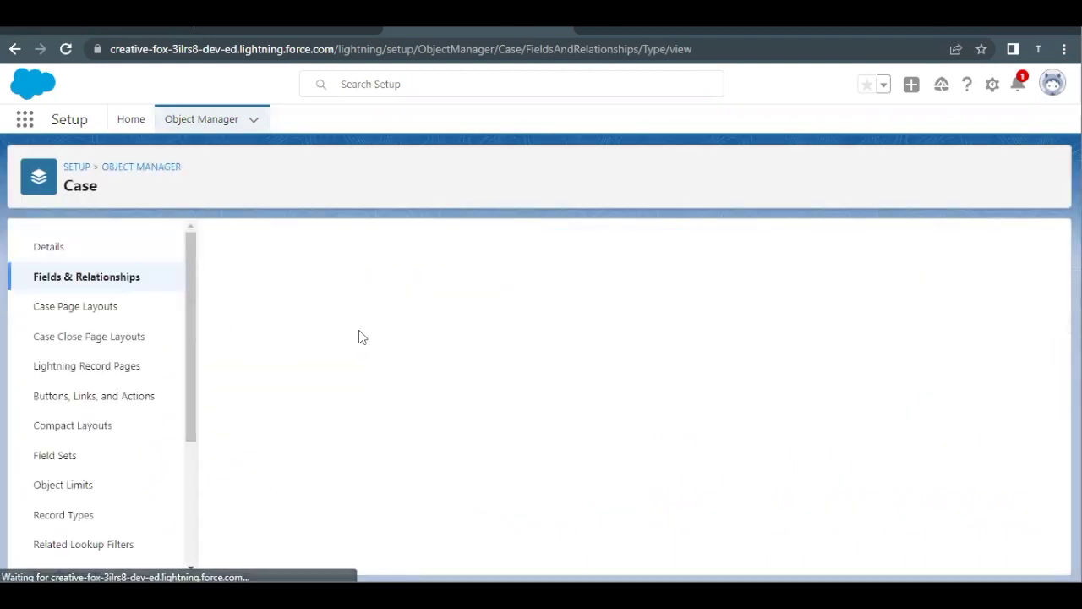
Add Refund, Credit Card, Subscription, Problem, Feature Request and Question as Case Type picklist values, save, and check them in the list.
scroll(383, 417, "down", 4)
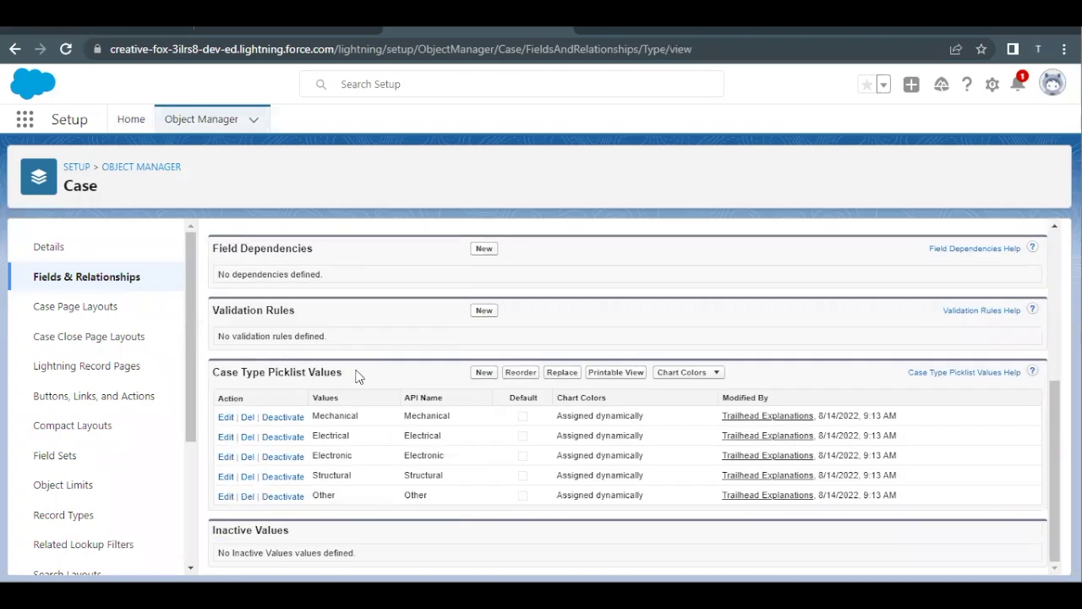
left_click_drag(321, 415, 357, 503)
left_click(356, 503)
left_click(484, 372)
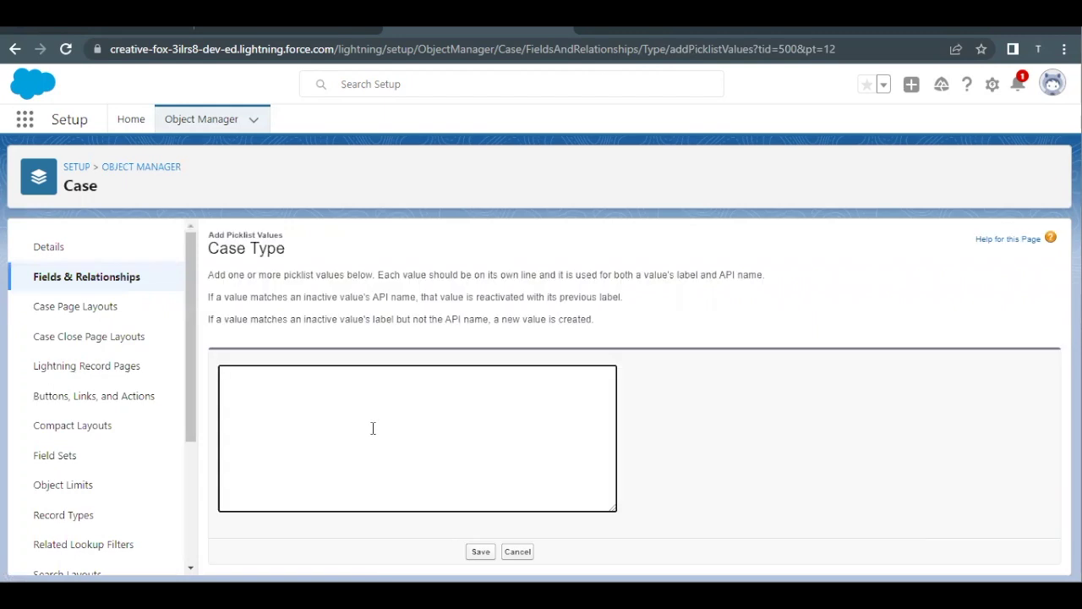
left_click(373, 428)
key("ctrl+v")
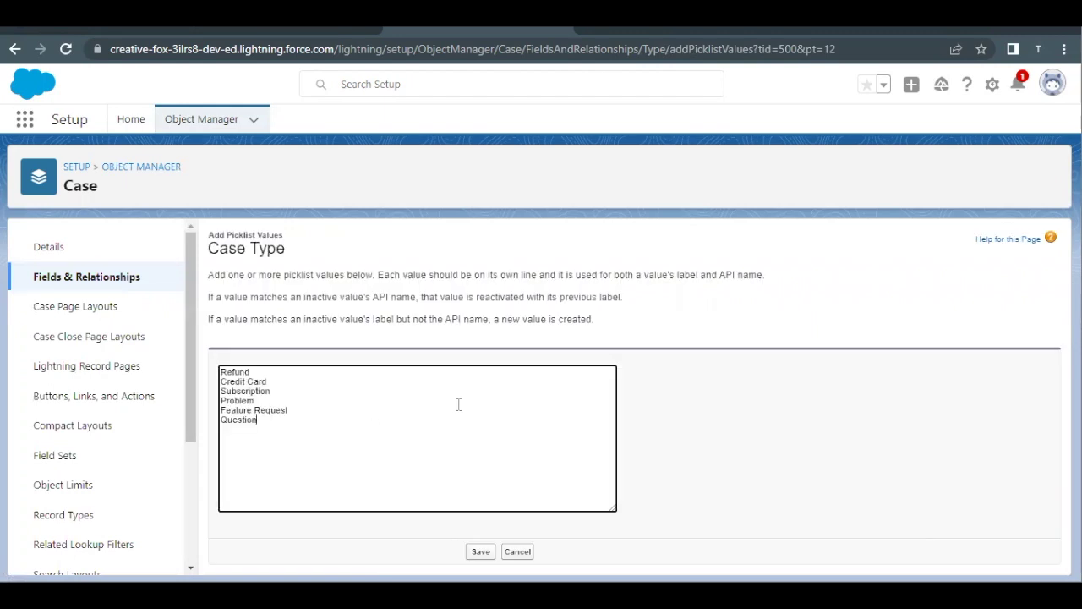
left_click(628, 507)
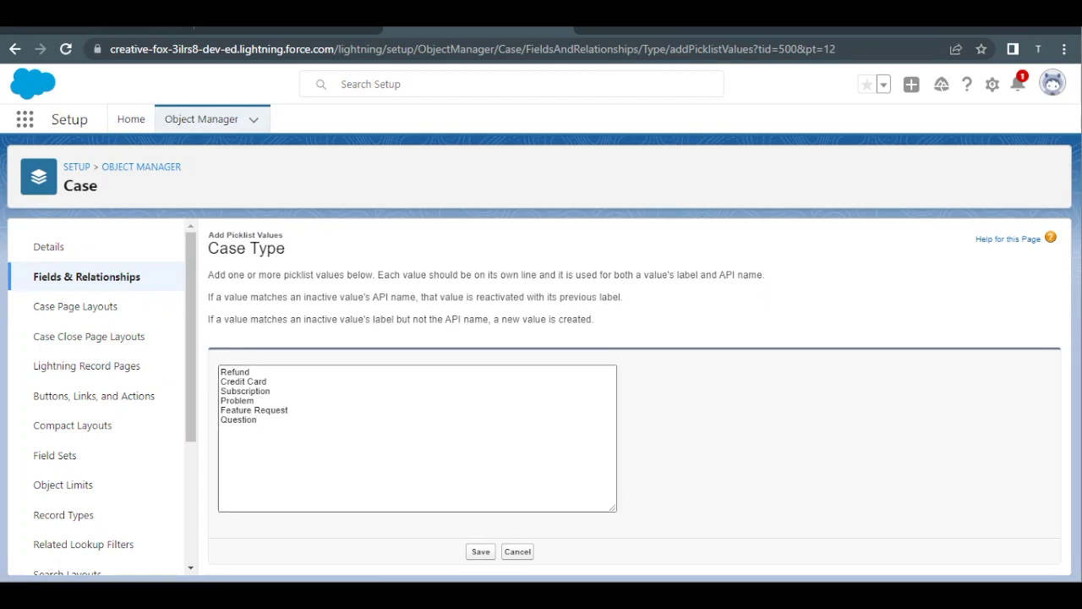
left_click(480, 551)
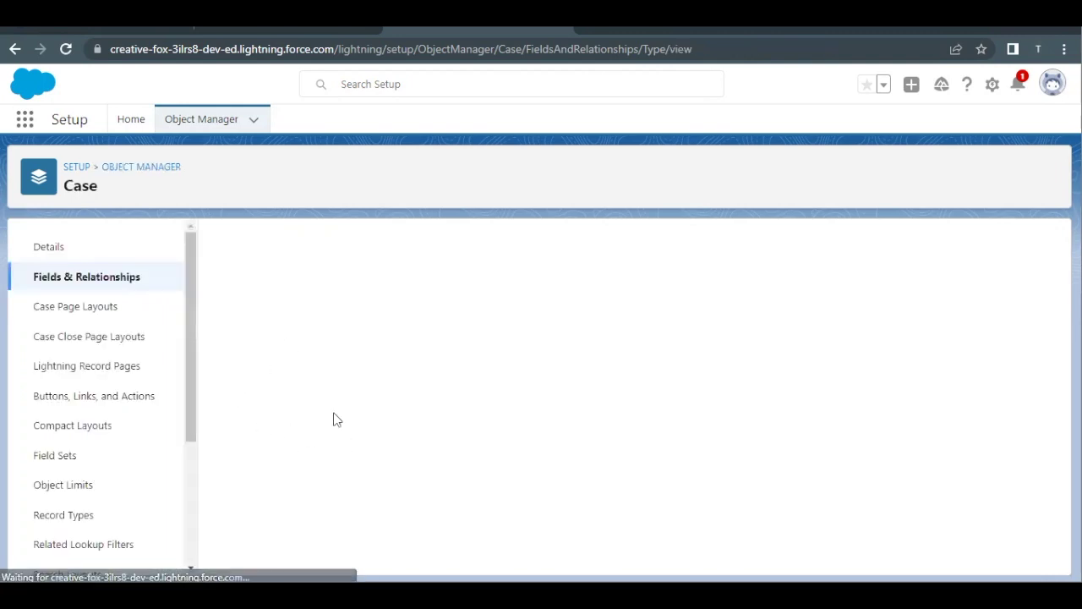
scroll(355, 397, "down", 5)
scroll(374, 391, "down", 1)
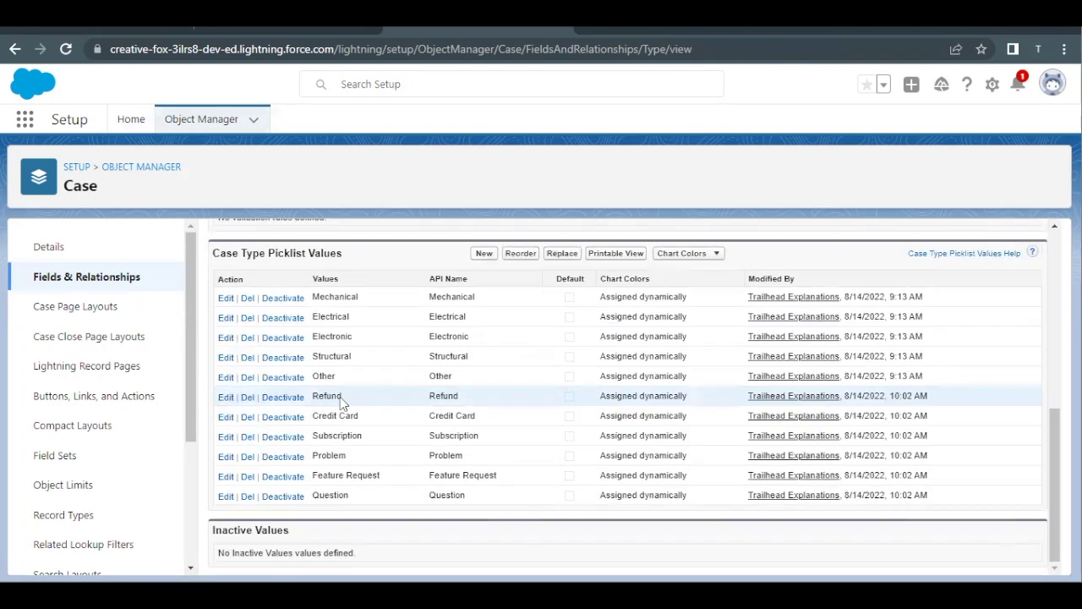
left_click_drag(310, 394, 398, 492)
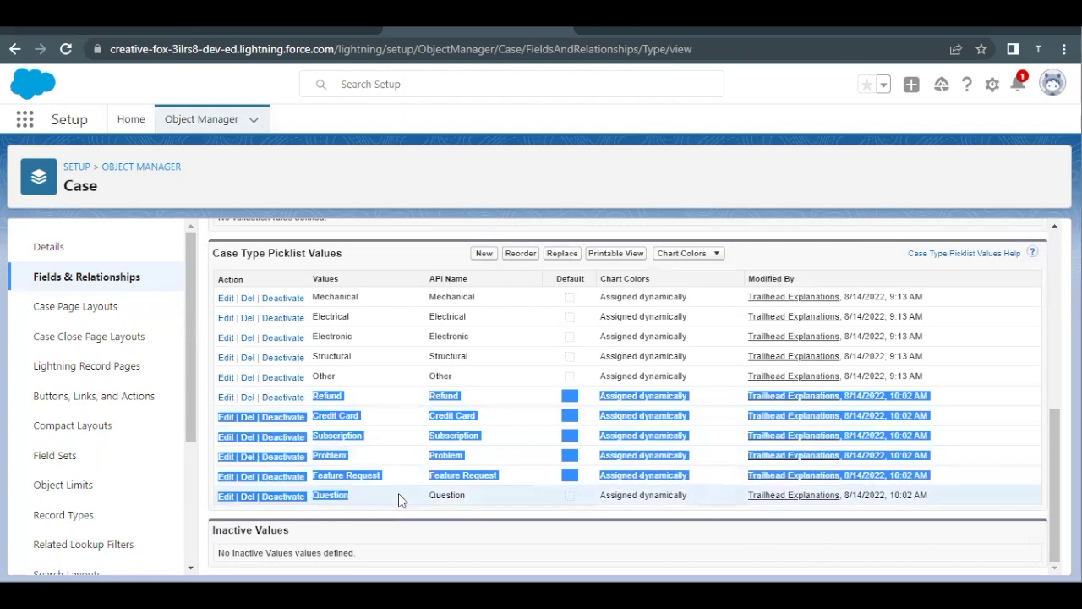
left_click(384, 435)
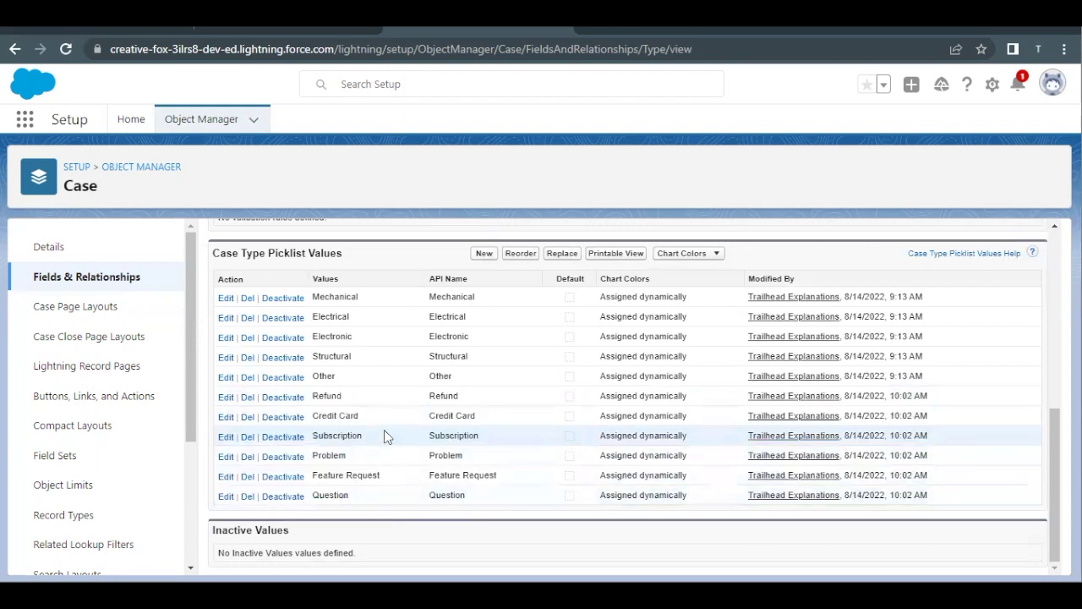
scroll(384, 436, "up", 1)
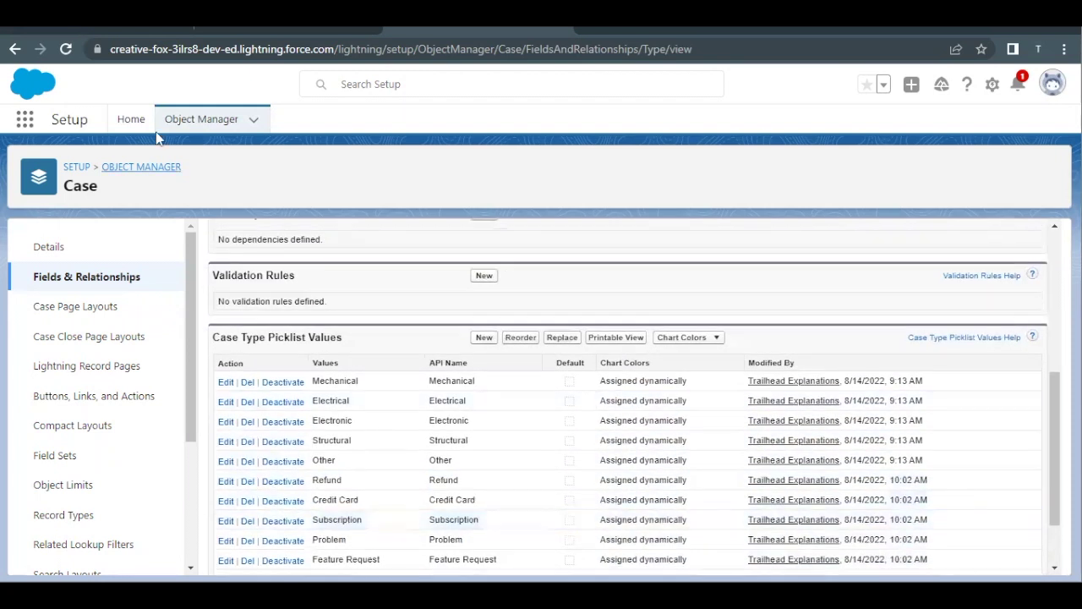
Read the Create Record Types instructions in Trailhead and start a new record type for the Case object.
left_click(110, 36)
scroll(269, 350, "down", 3)
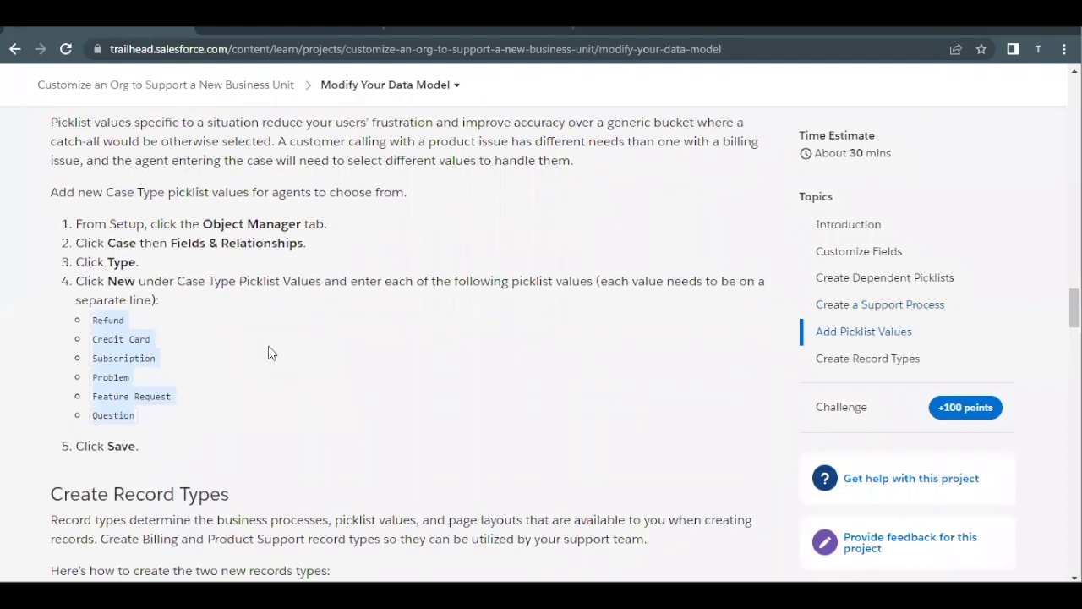
left_click_drag(96, 335, 228, 336)
scroll(228, 335, "down", 2)
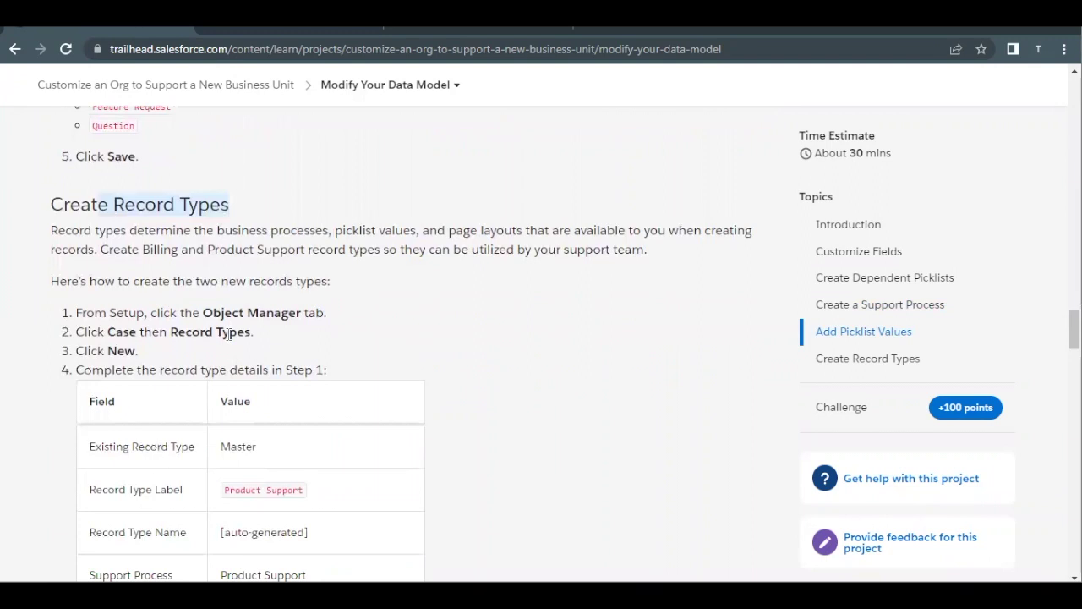
scroll(194, 304, "up", 2)
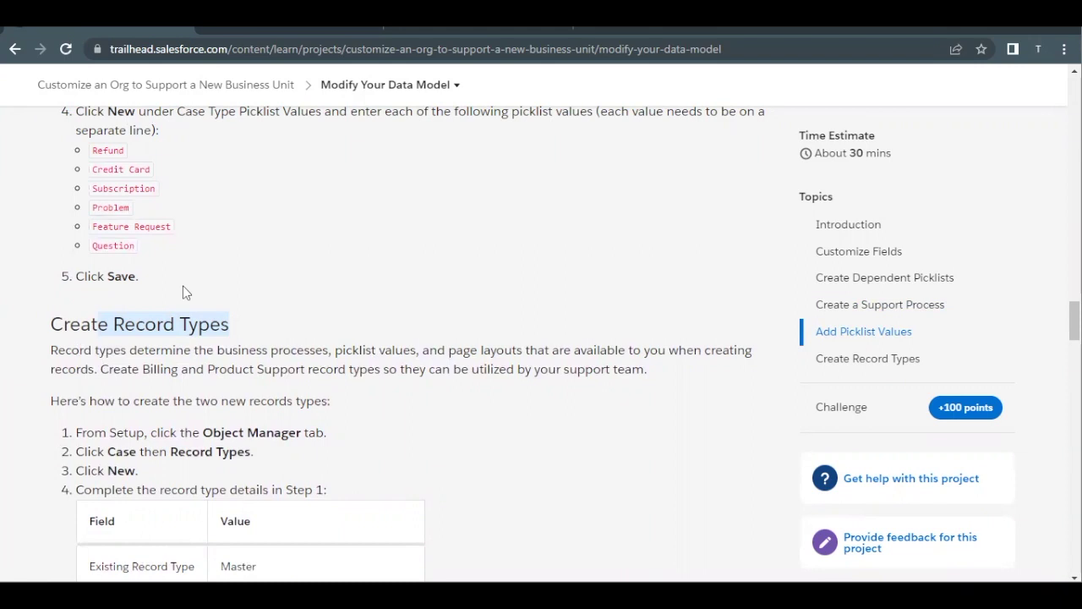
scroll(183, 292, "down", 2)
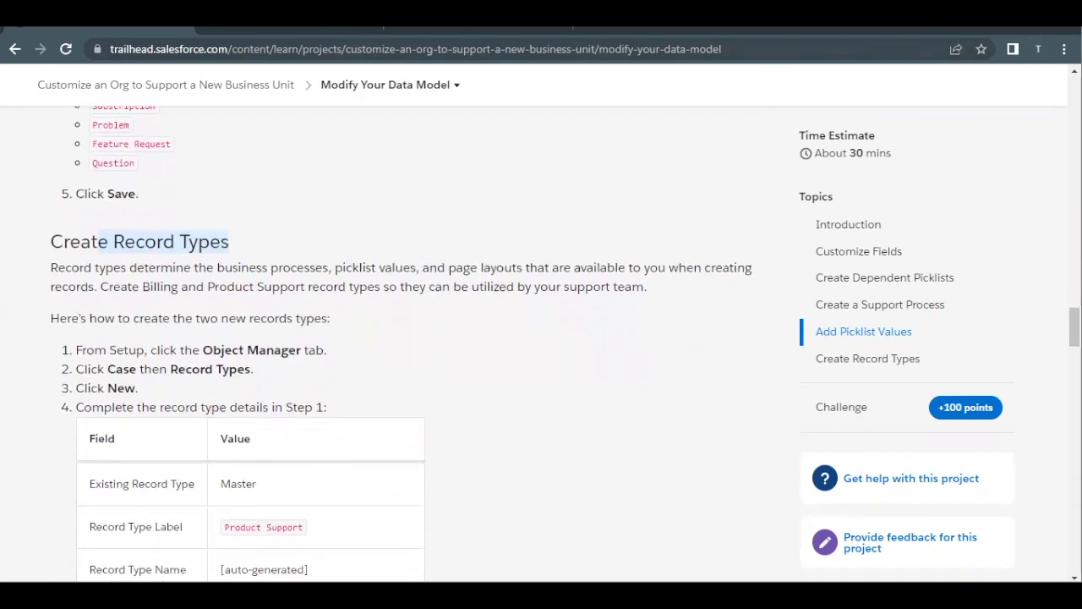
left_click(406, 34)
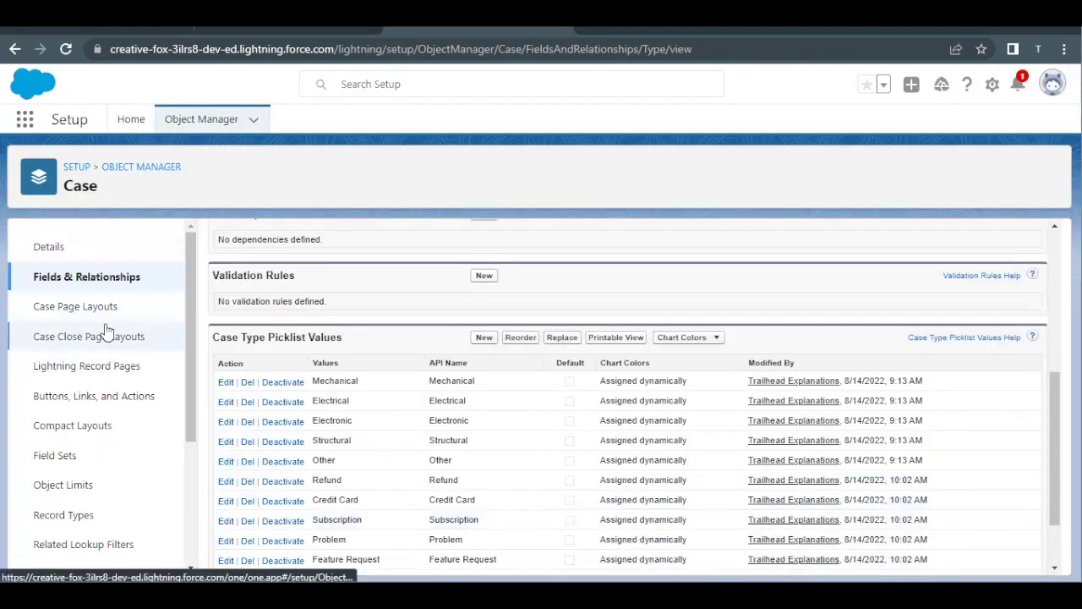
scroll(36, 387, "down", 2)
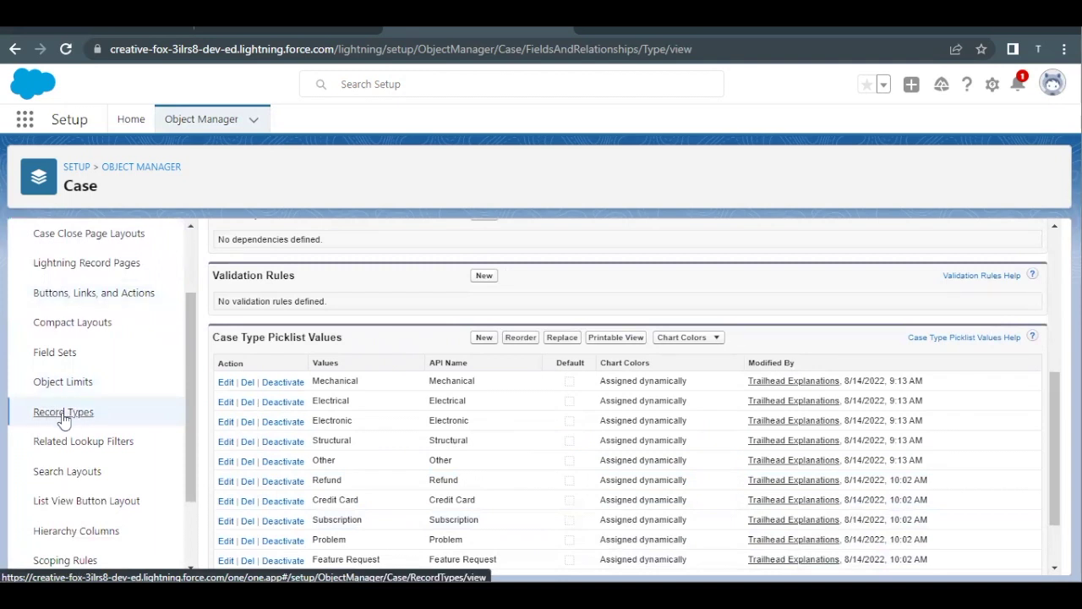
left_click(59, 417)
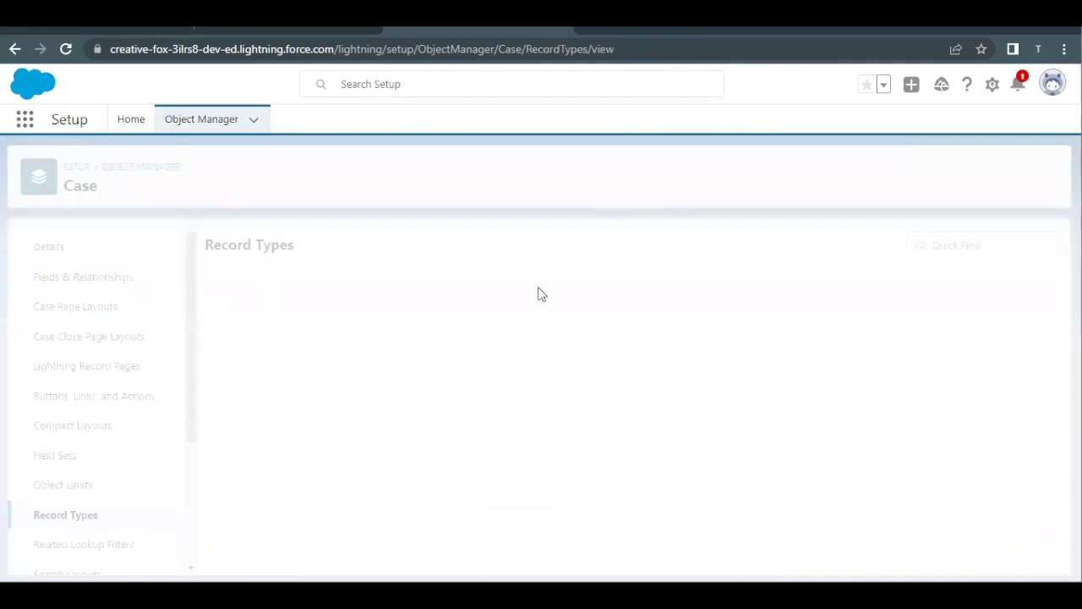
left_click(904, 247)
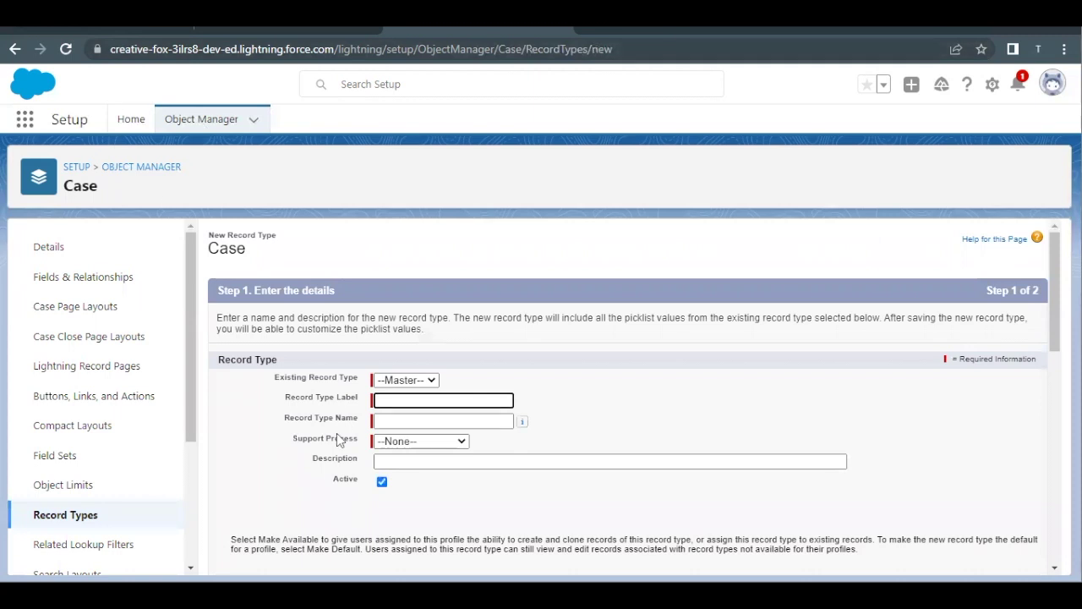
Label the record type Product Support, copied from Trailhead, generate its name Product_Support, and choose the Product Support support process.
left_click(65, 34)
scroll(153, 269, "down", 2)
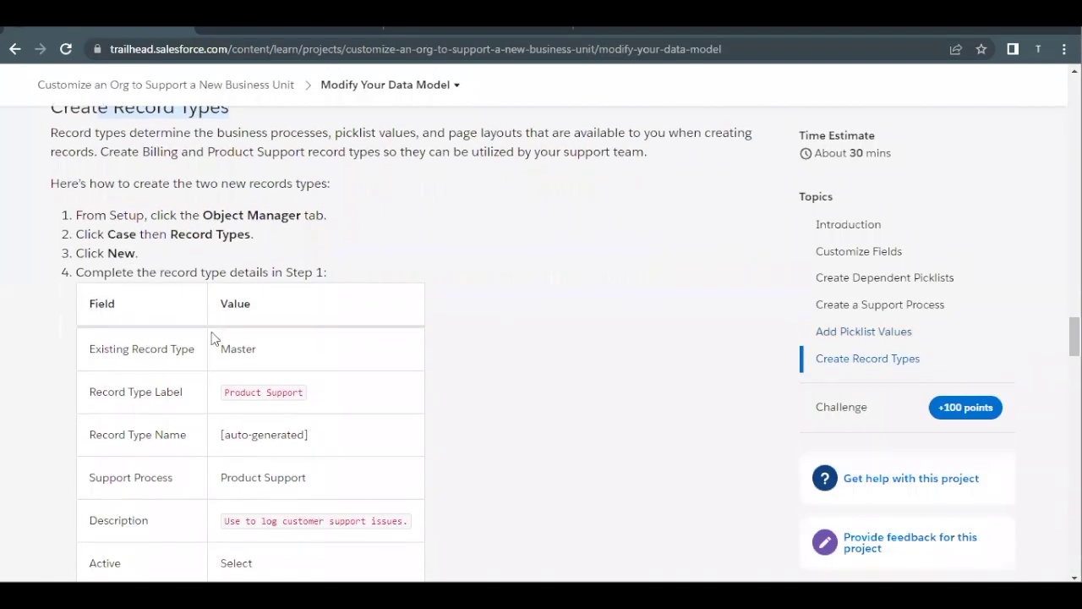
scroll(215, 338, "down", 2)
triple_click(229, 250)
key("ctrl+c")
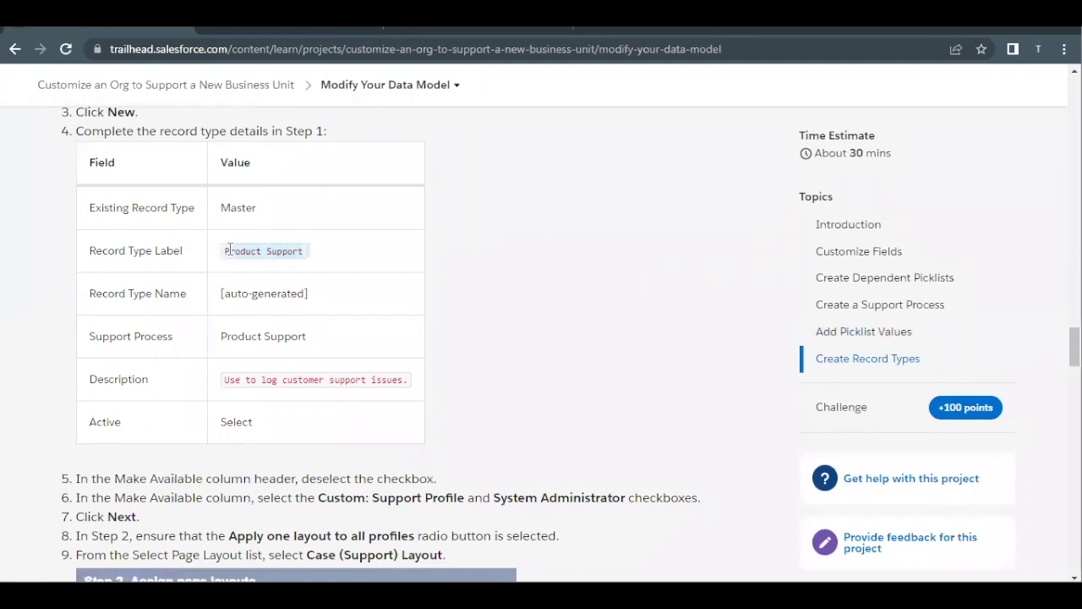
left_click(446, 38)
key("ctrl+v")
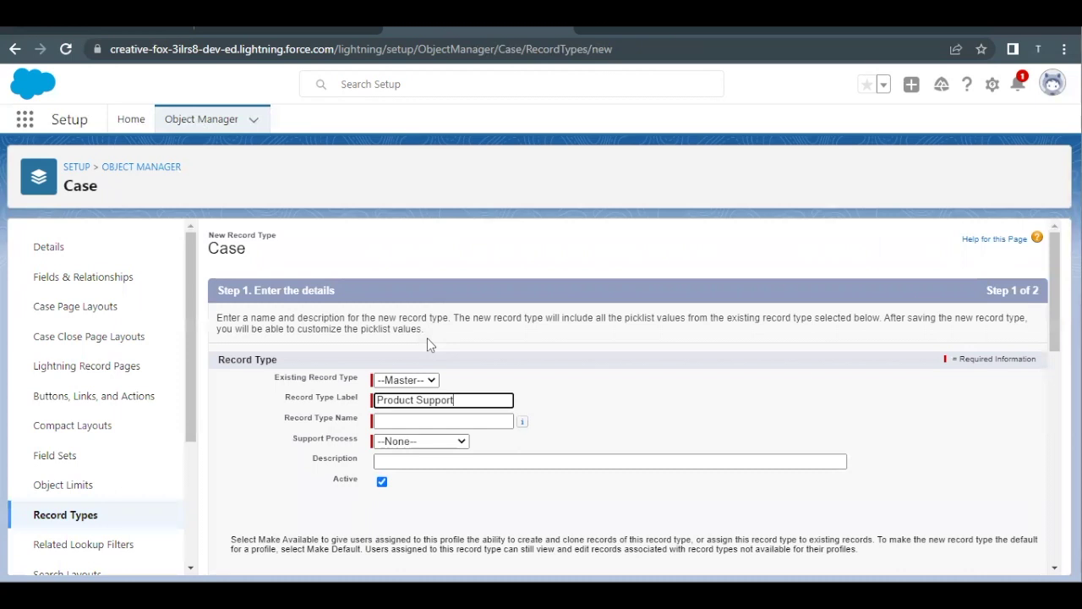
left_click(417, 420)
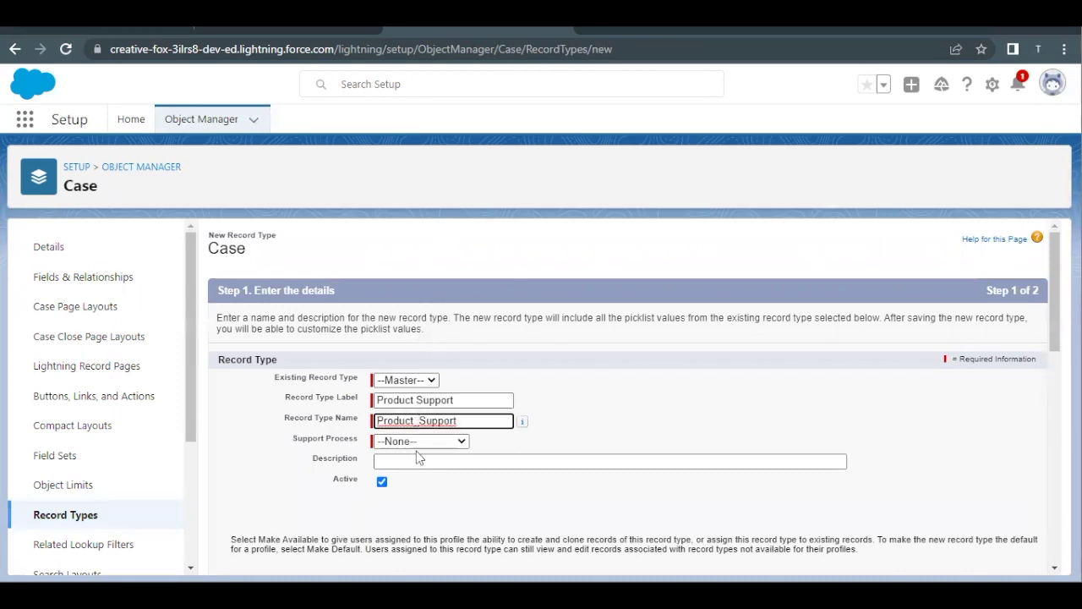
left_click(420, 443)
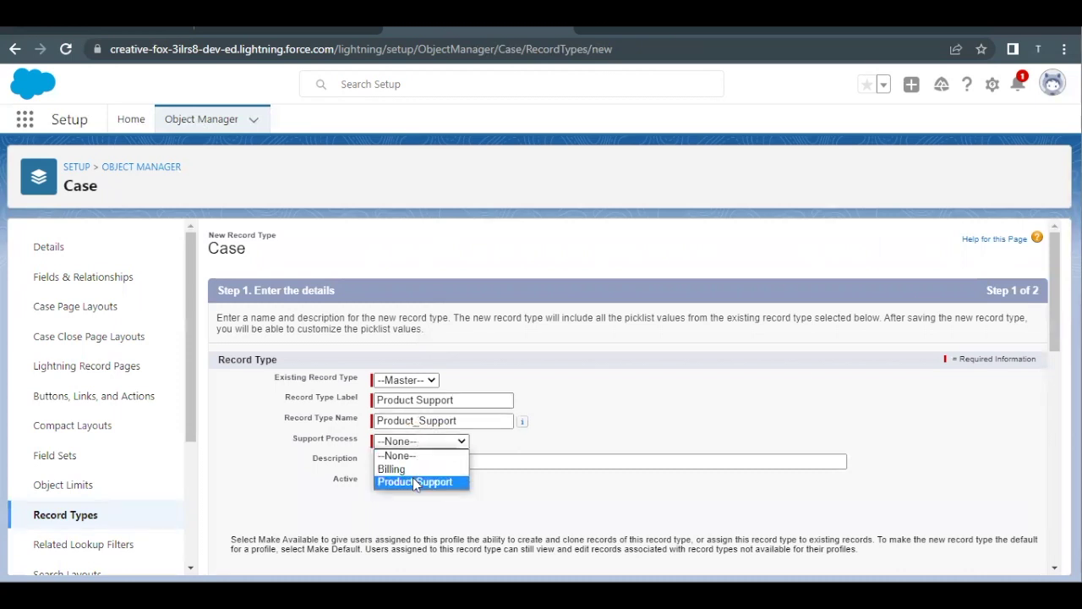
left_click(413, 477)
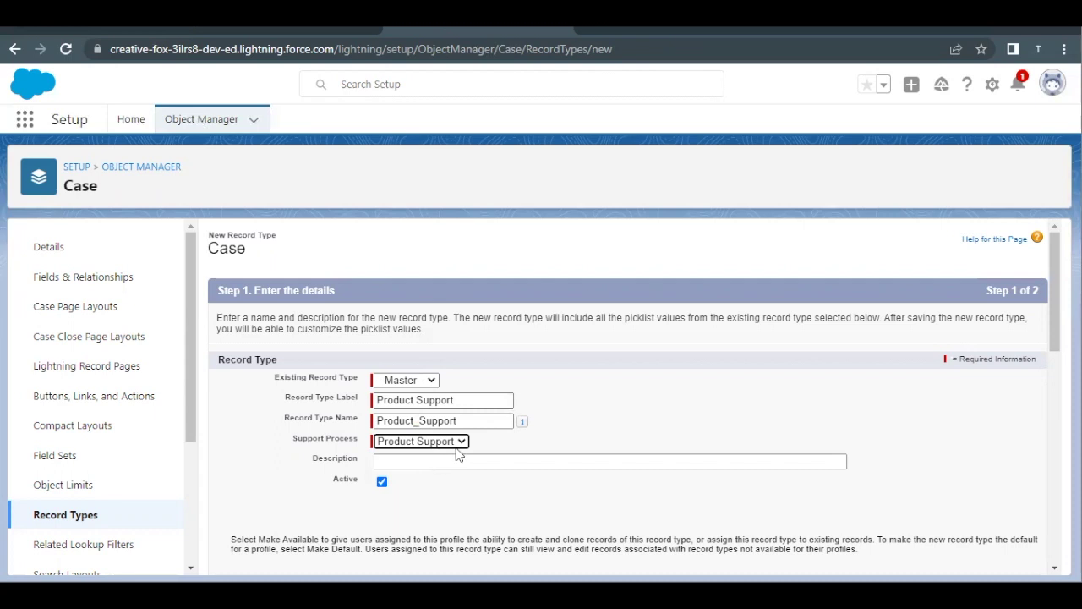
Set the record type's description to "Use to log customer support issues." as given in the Trailhead unit.
left_click(446, 459)
left_click(88, 28)
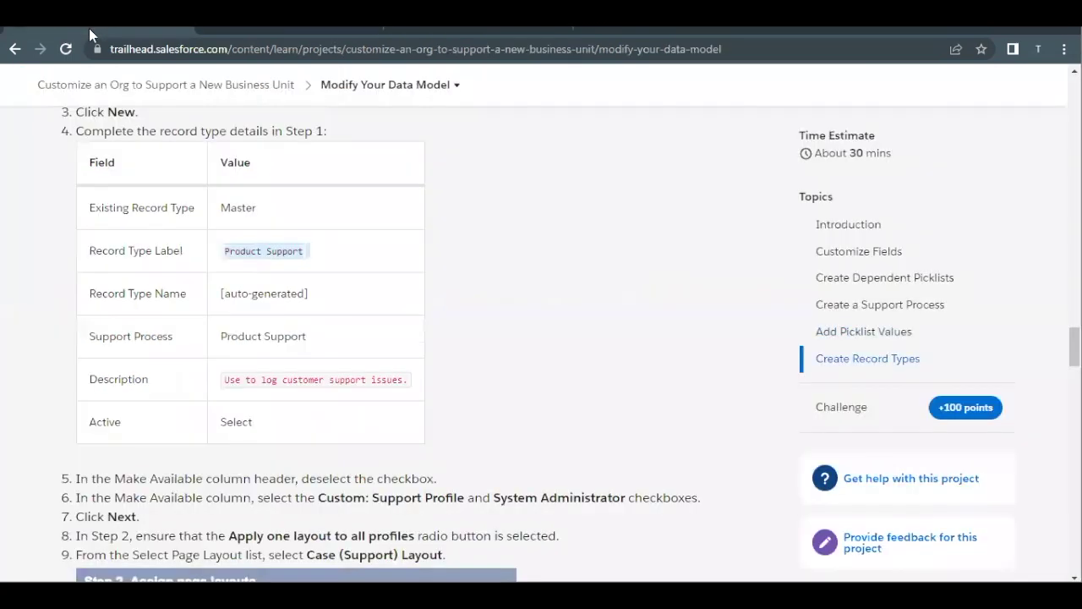
triple_click(234, 378)
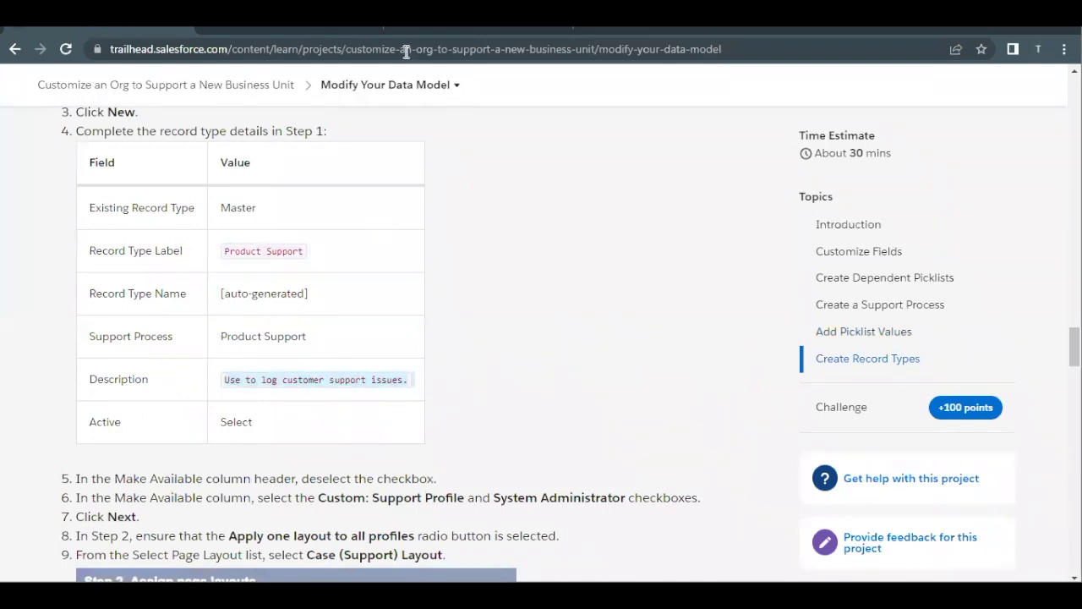
left_click(444, 29)
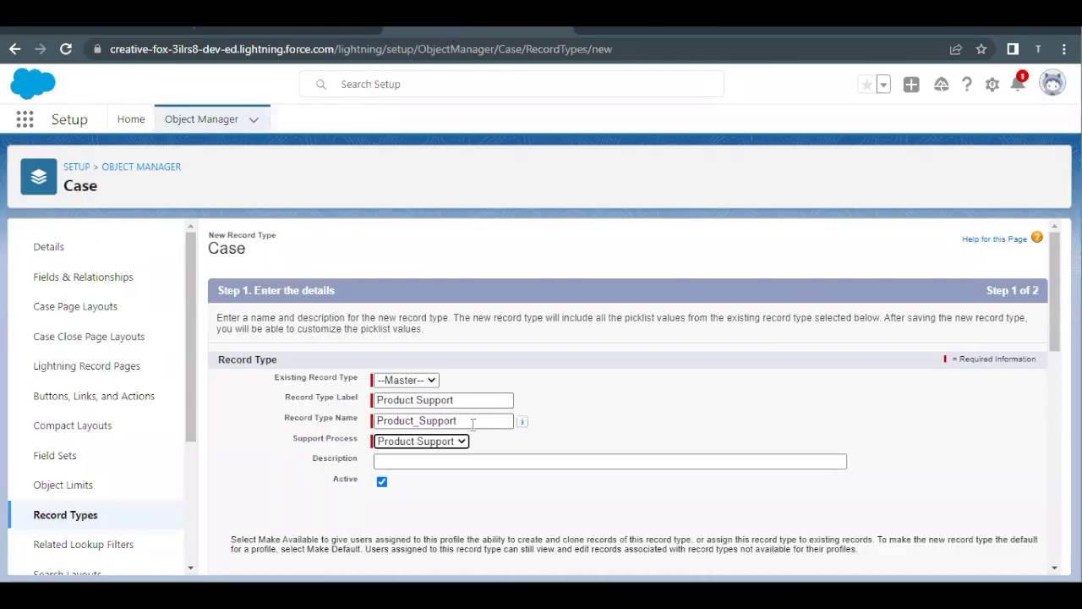
left_click(444, 463)
key("Down")
key("Down")
key("Down")
key("Return")
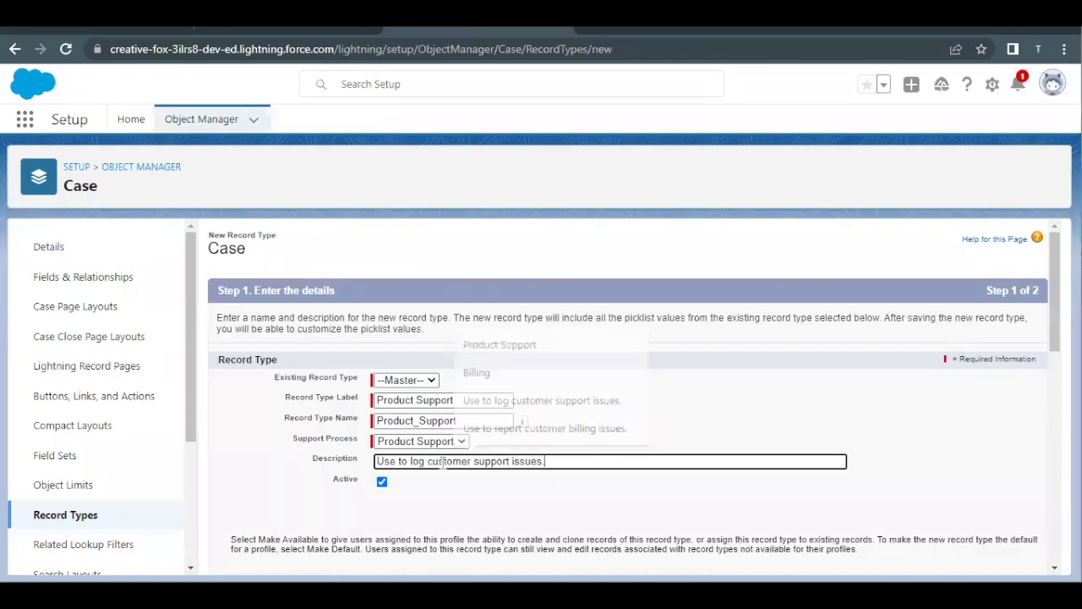
scroll(443, 462, "down", 3)
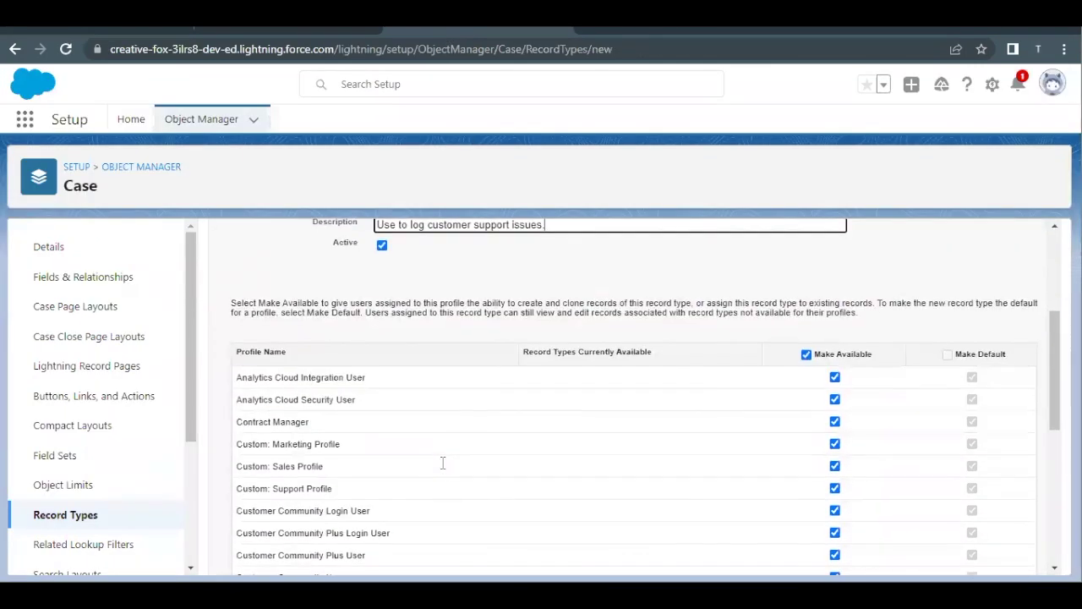
Make the Product Support record type available only to Custom: Support Profile and System Administrator, and continue to the page layout assignment.
scroll(667, 411, "down", 1)
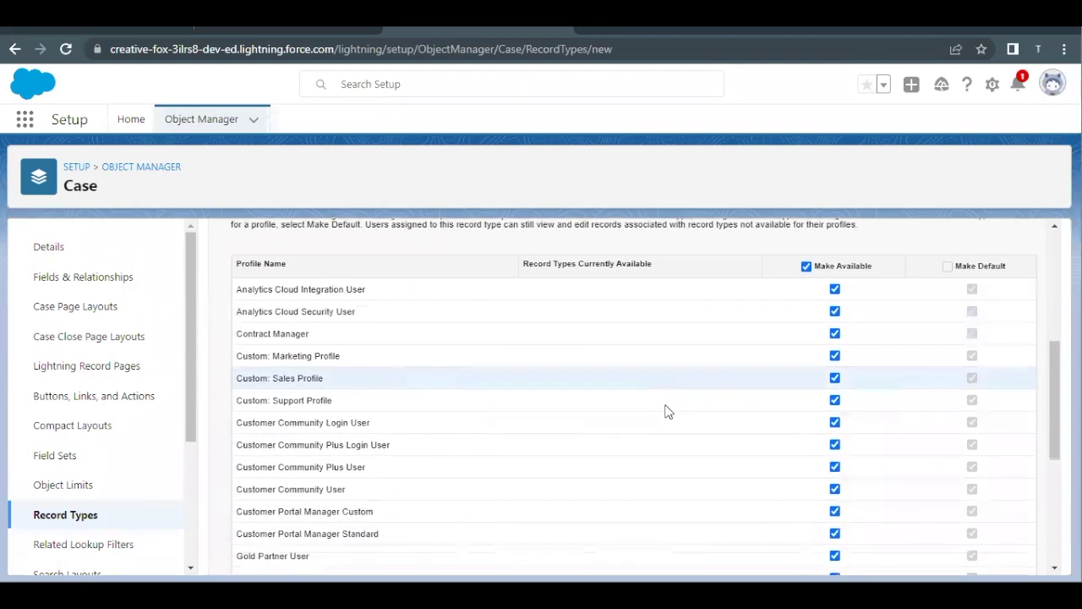
scroll(448, 426, "down", 1)
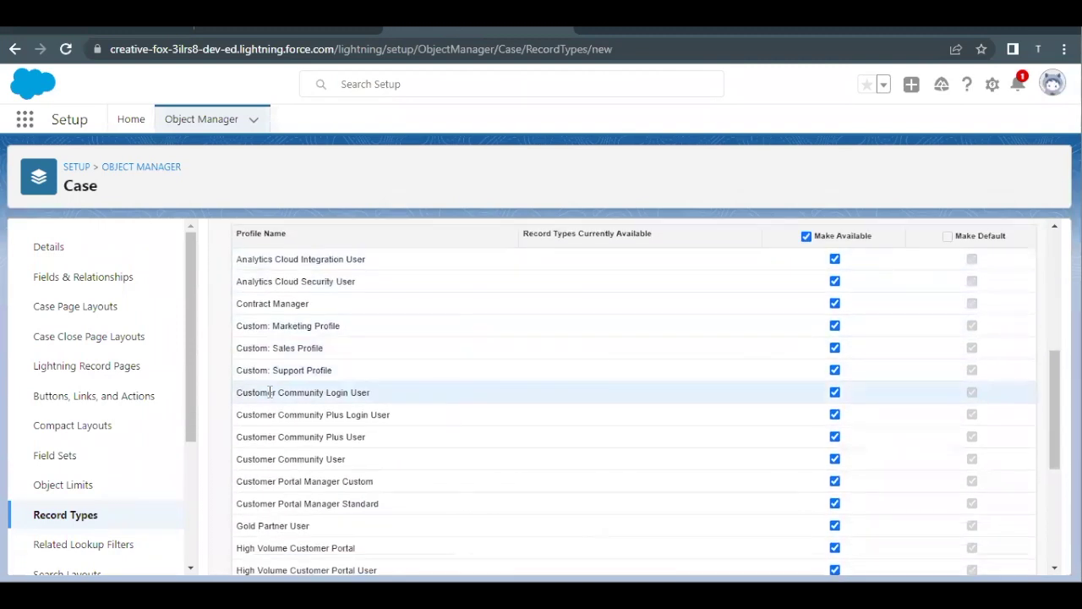
scroll(335, 372, "down", 1)
scroll(334, 375, "up", 1)
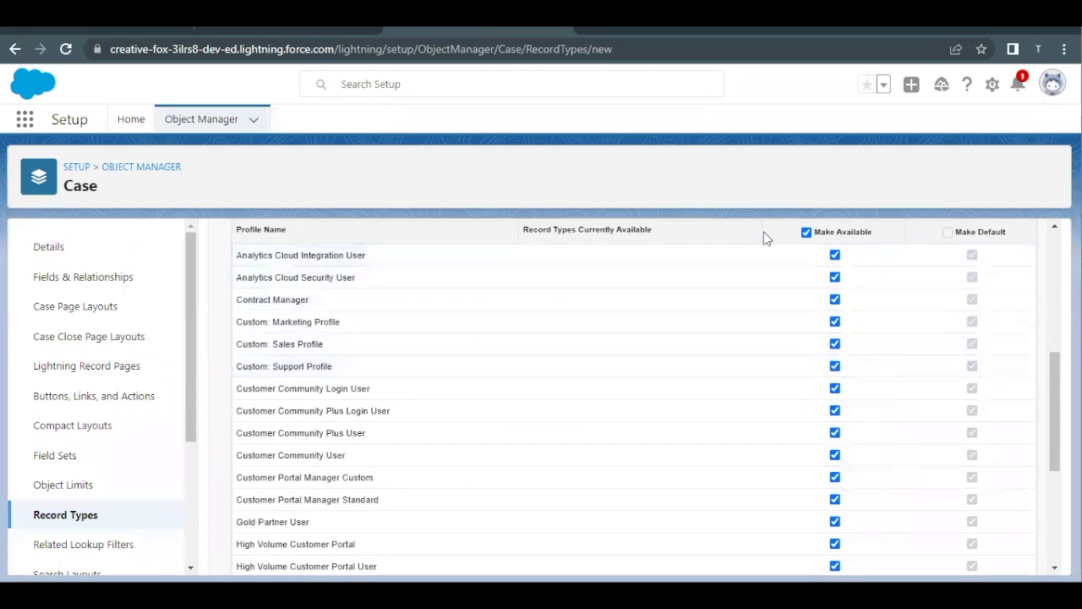
left_click(806, 232)
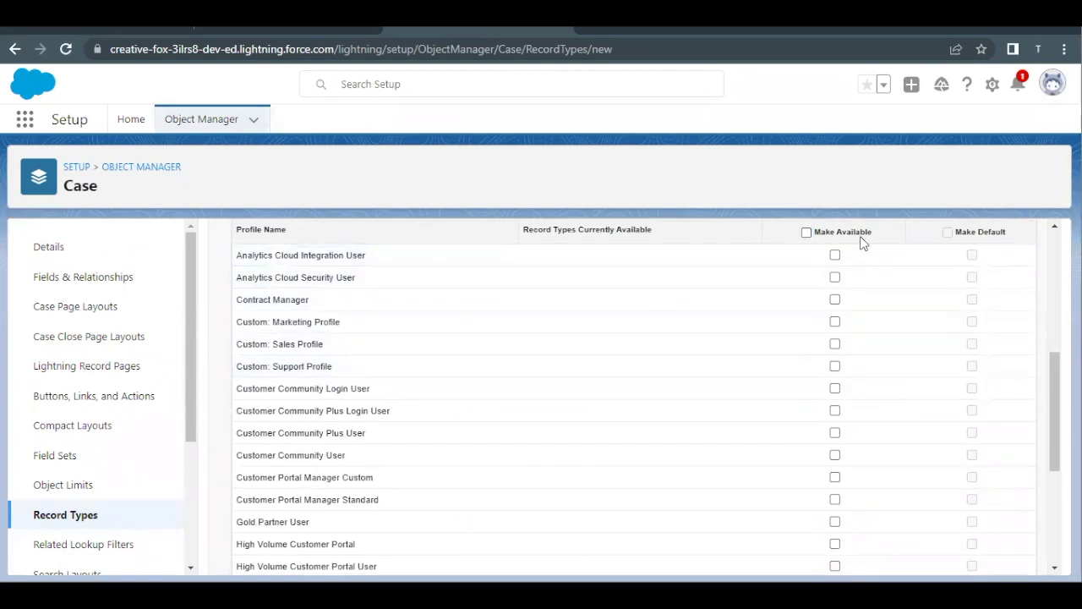
left_click(835, 366)
scroll(835, 368, "down", 3)
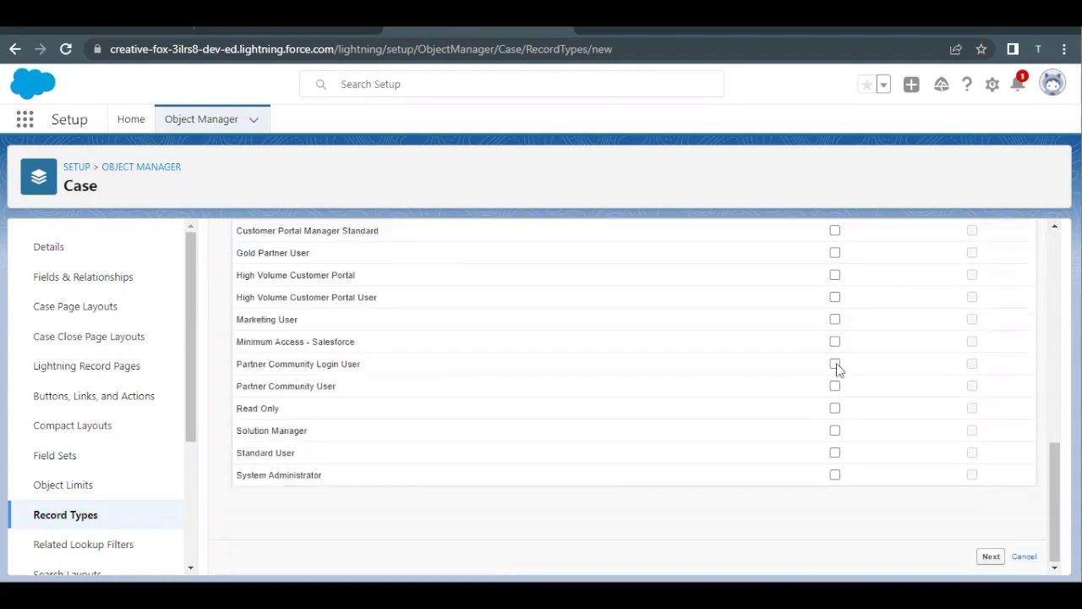
left_click(834, 475)
scroll(834, 479, "up", 10)
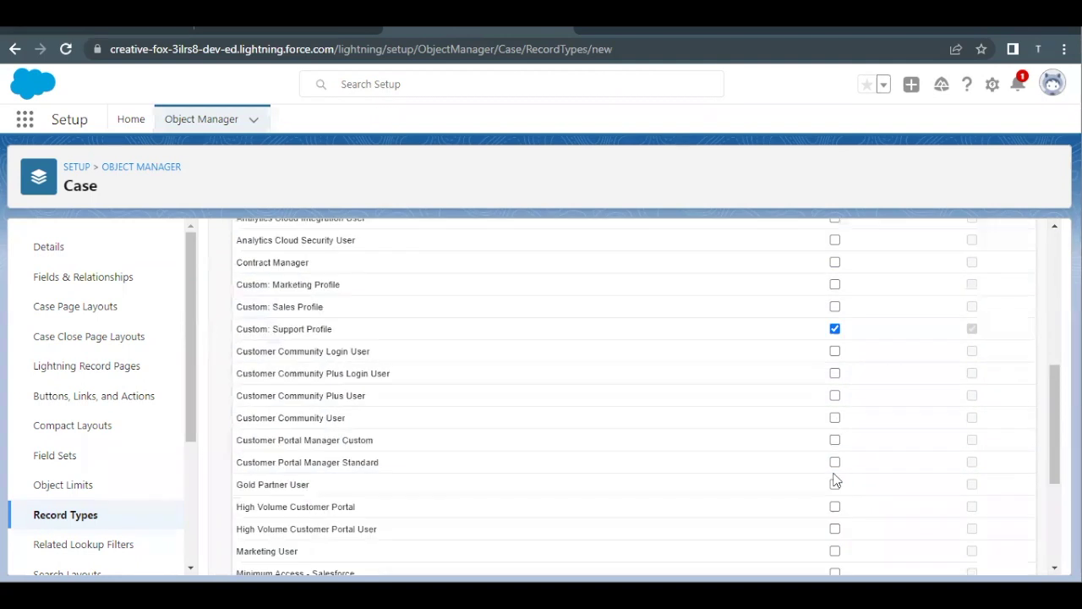
scroll(950, 432, "down", 10)
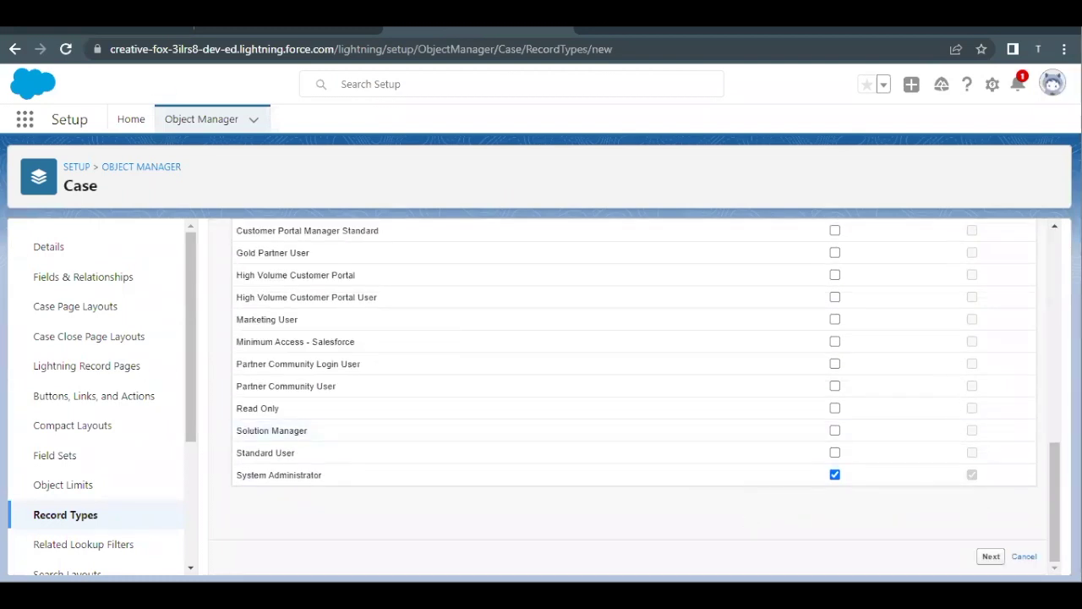
left_click(991, 555)
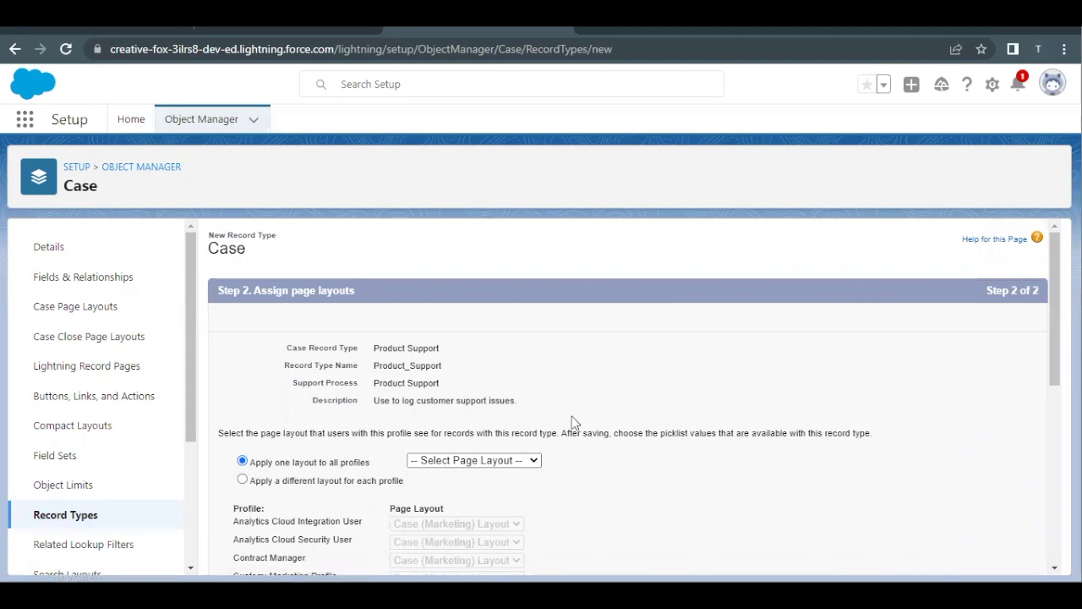
Apply the Case (Support) Layout to all profiles and save the Product Support record type.
left_click_drag(272, 463, 329, 461)
left_click(327, 457)
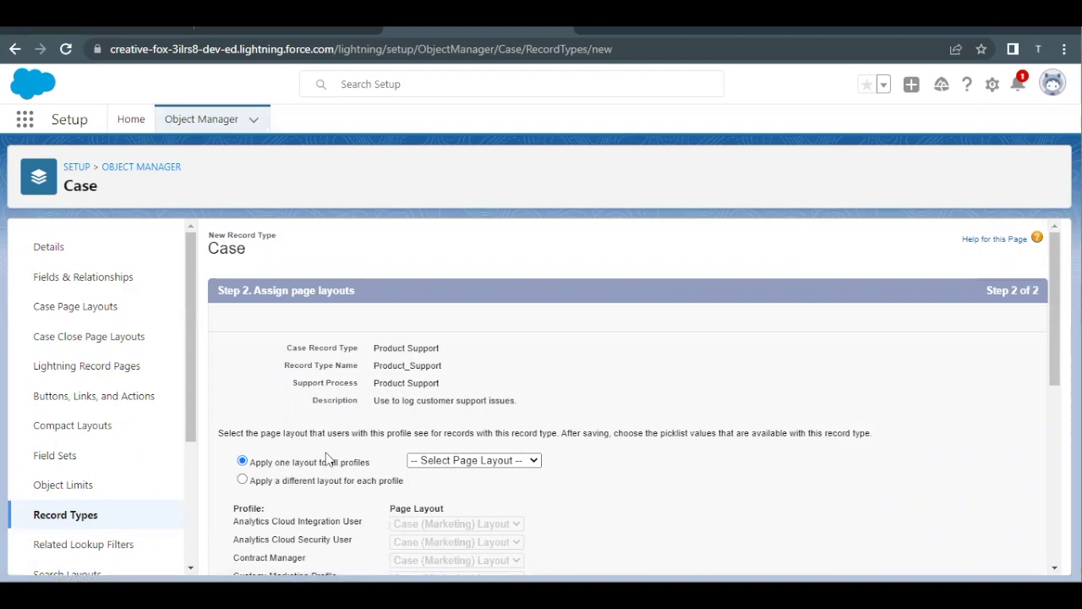
left_click(418, 462)
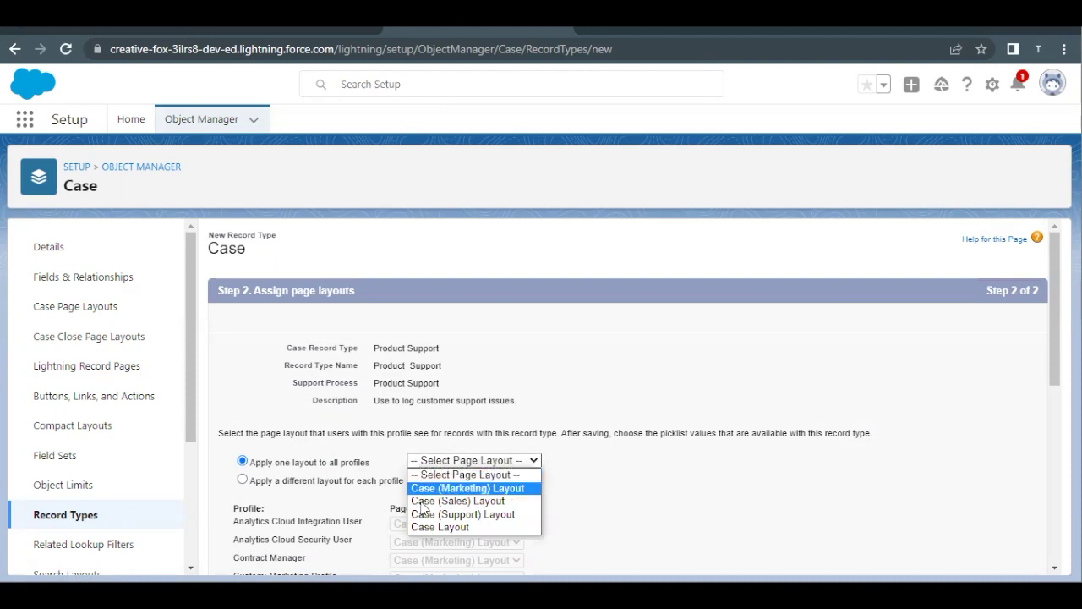
left_click(422, 514)
scroll(424, 512, "down", 5)
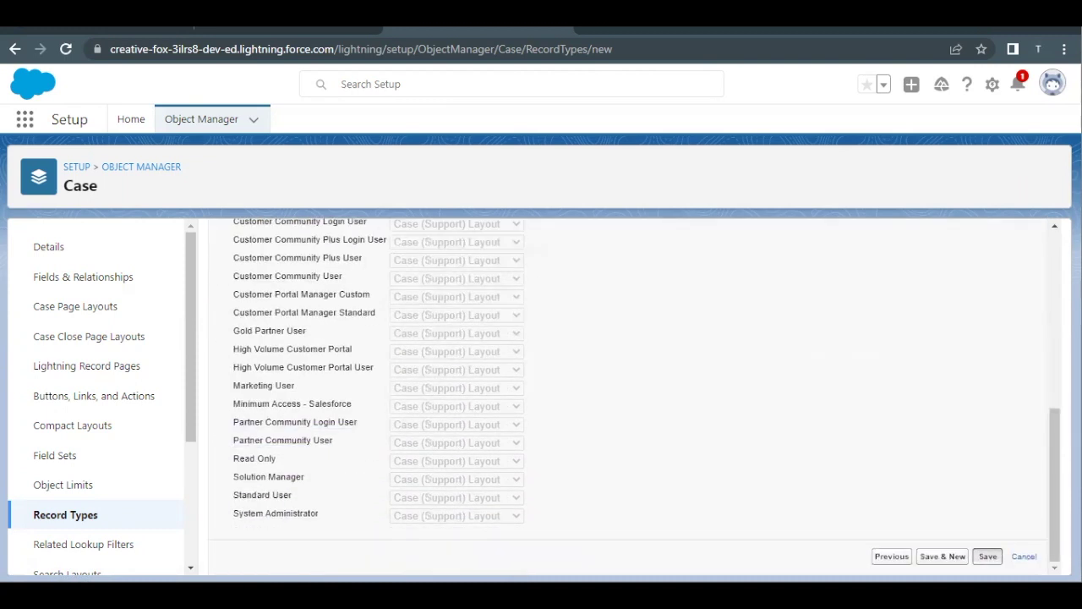
left_click(988, 555)
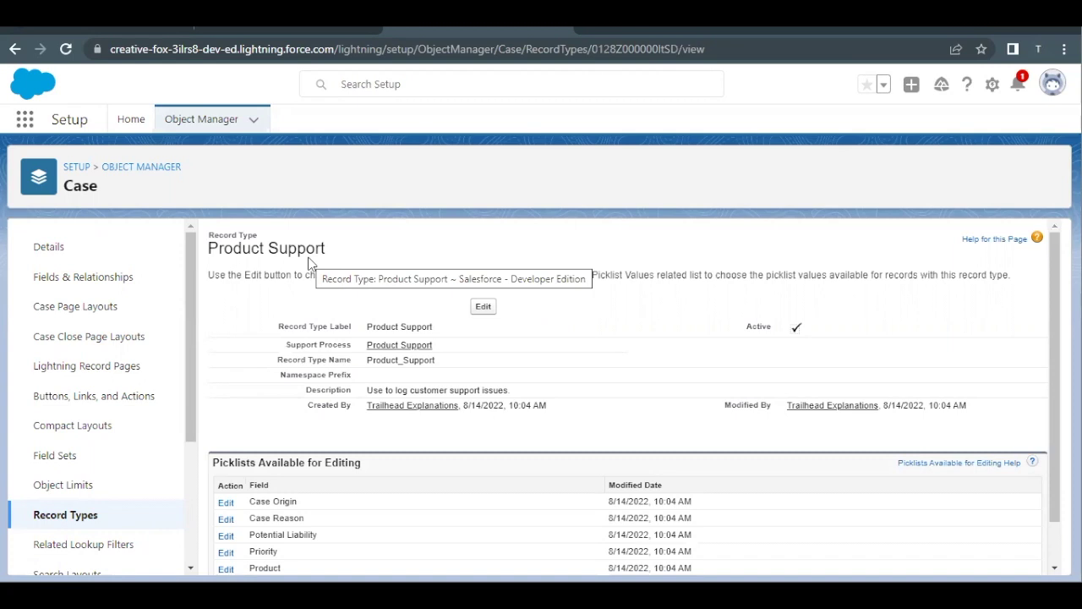
Open the Type picklist of the Product Support record type for editing and look up in Trailhead which values to remove.
scroll(308, 263, "down", 1)
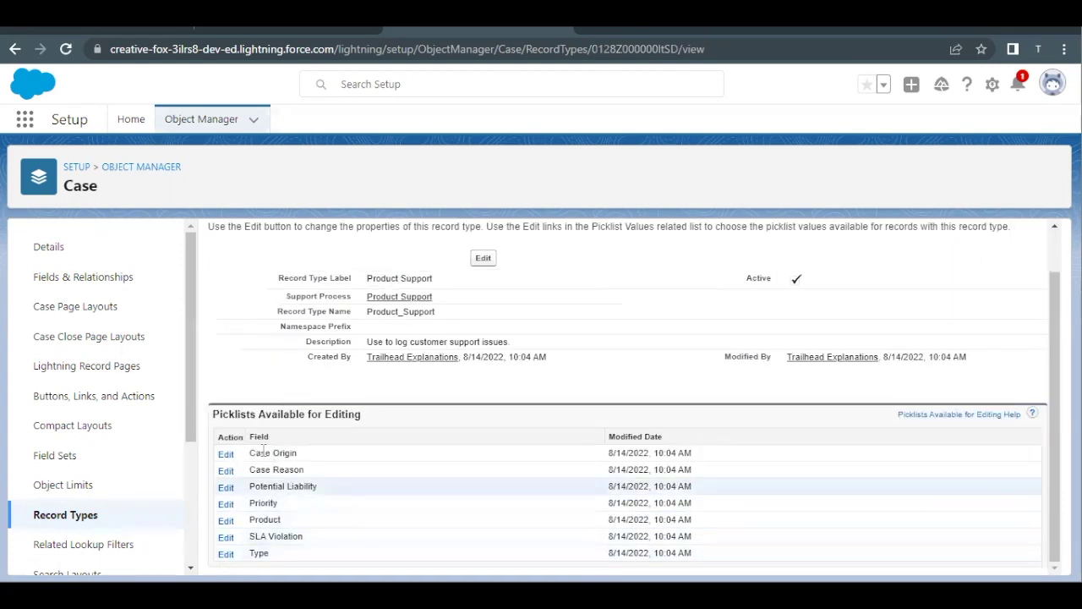
left_click_drag(219, 414, 362, 414)
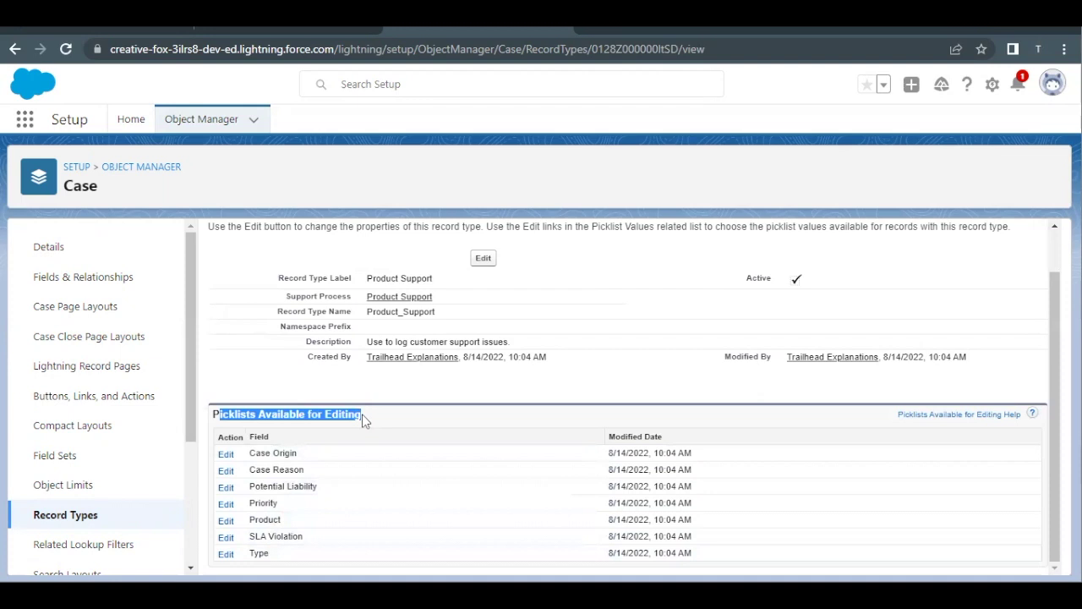
left_click_drag(269, 554, 259, 553)
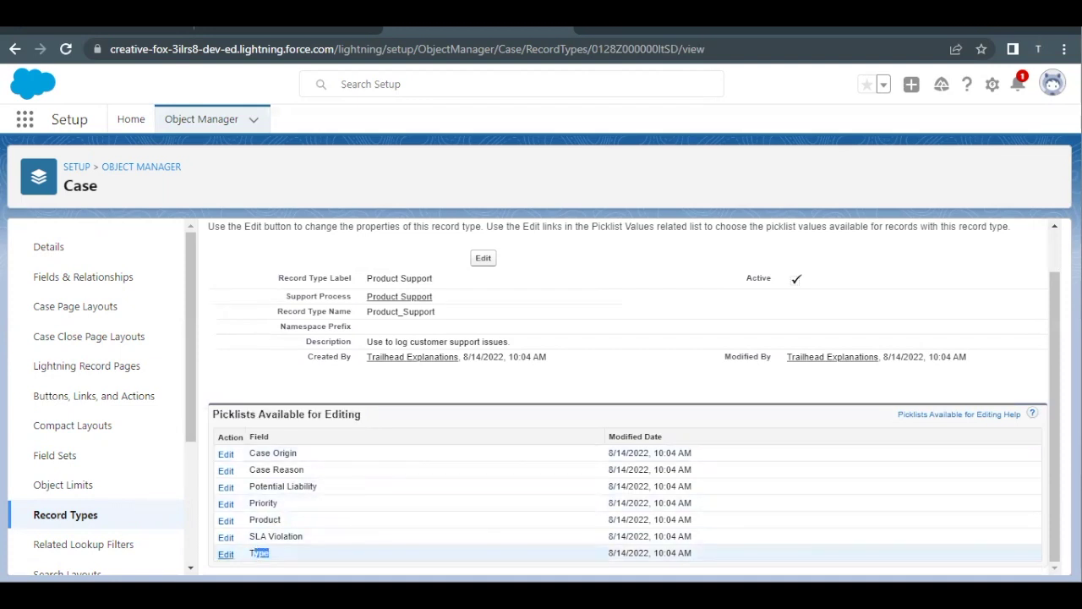
left_click(226, 554)
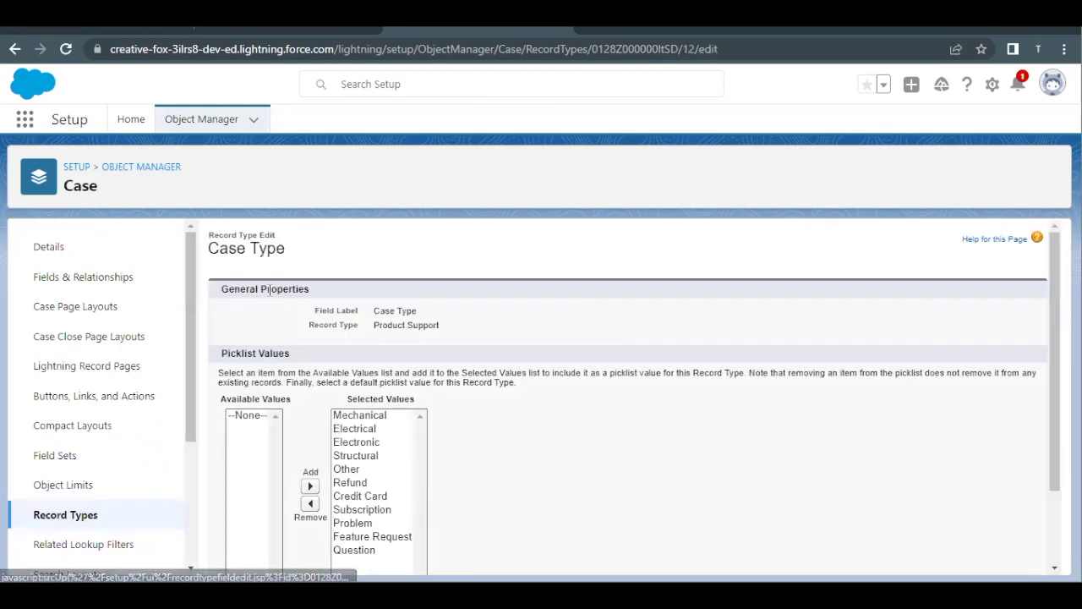
scroll(343, 402, "down", 1)
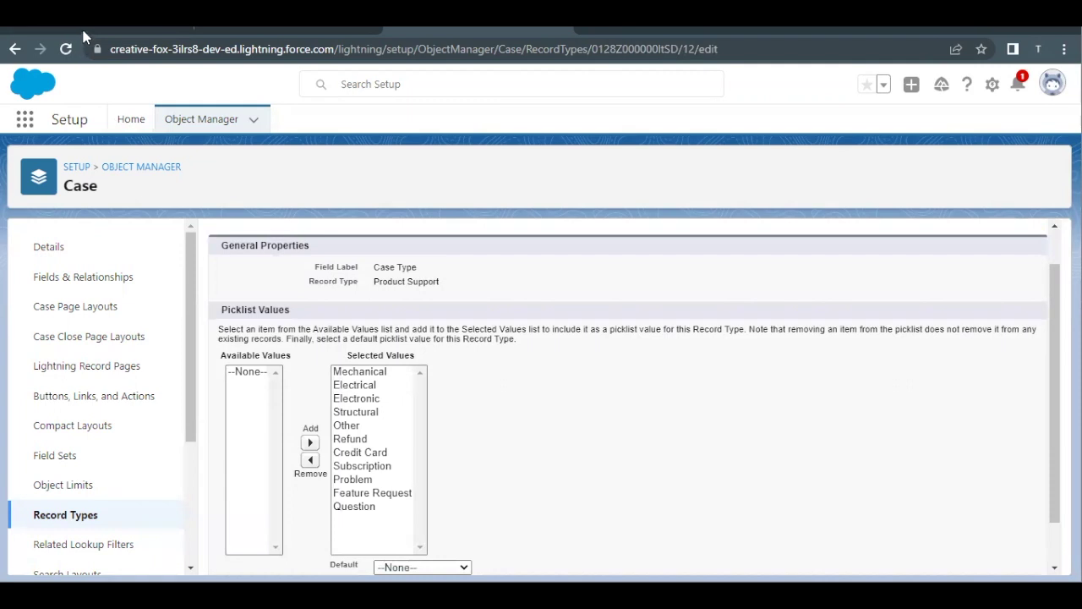
left_click(83, 32)
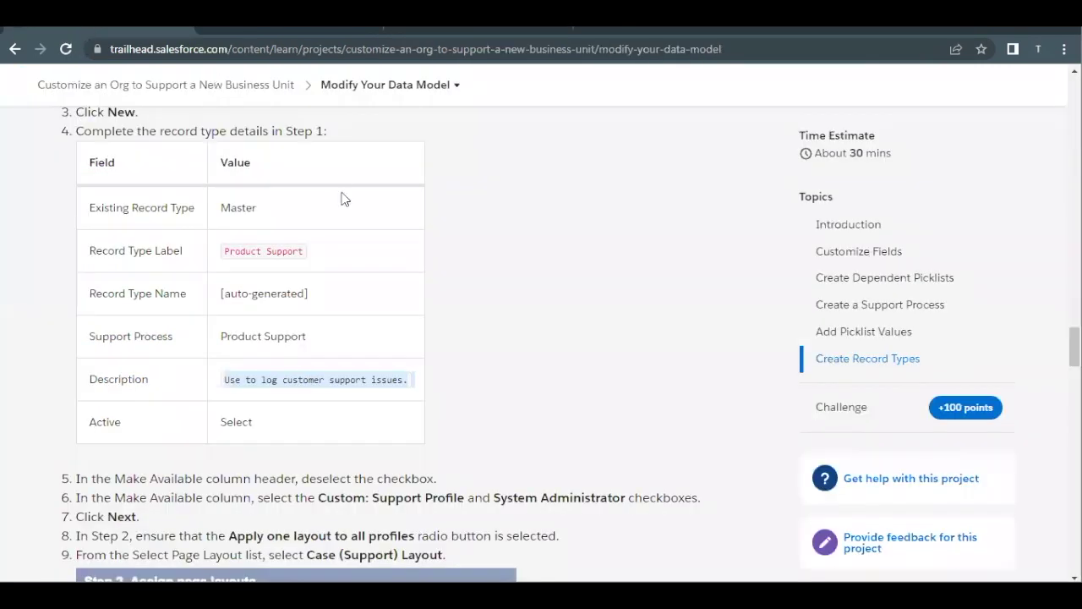
scroll(343, 198, "down", 1)
scroll(327, 427, "down", 2)
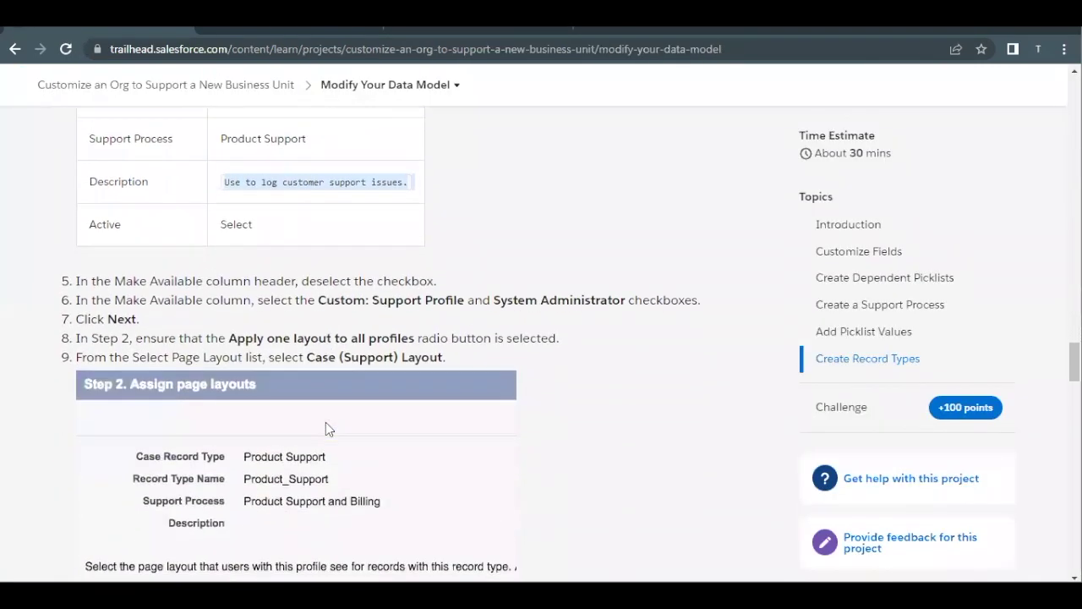
scroll(327, 427, "up", 1)
scroll(327, 428, "down", 2)
scroll(326, 421, "down", 4)
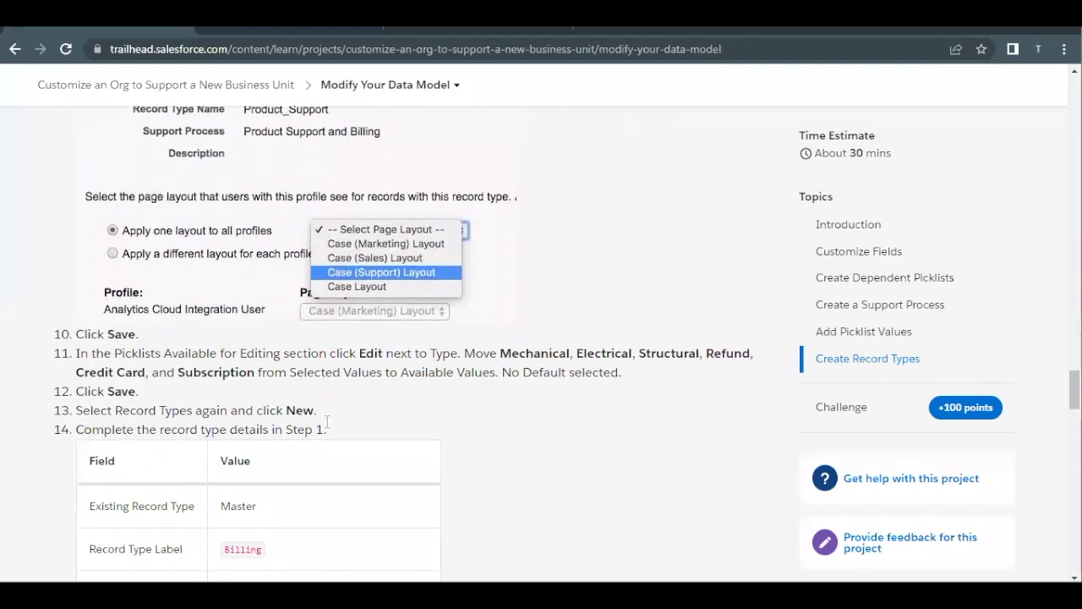
left_click_drag(499, 330, 256, 349)
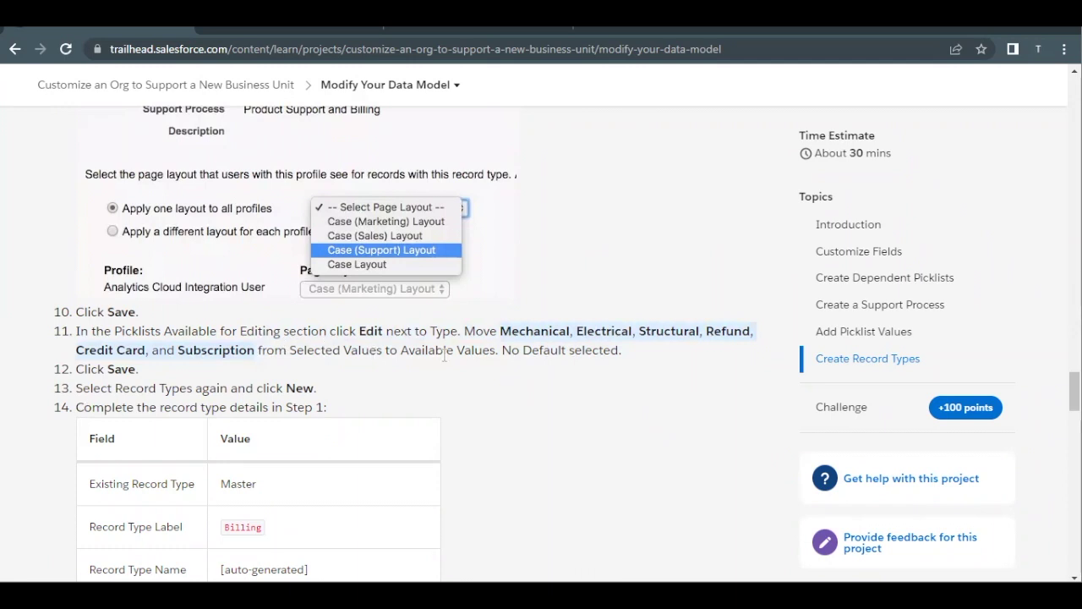
Remove Mechanical, Electrical, Structural, Credit Card and Subscription from the selected Case Type values of the Product Support record type.
left_click(431, 36)
left_click_drag(374, 372, 376, 386)
left_click(309, 461)
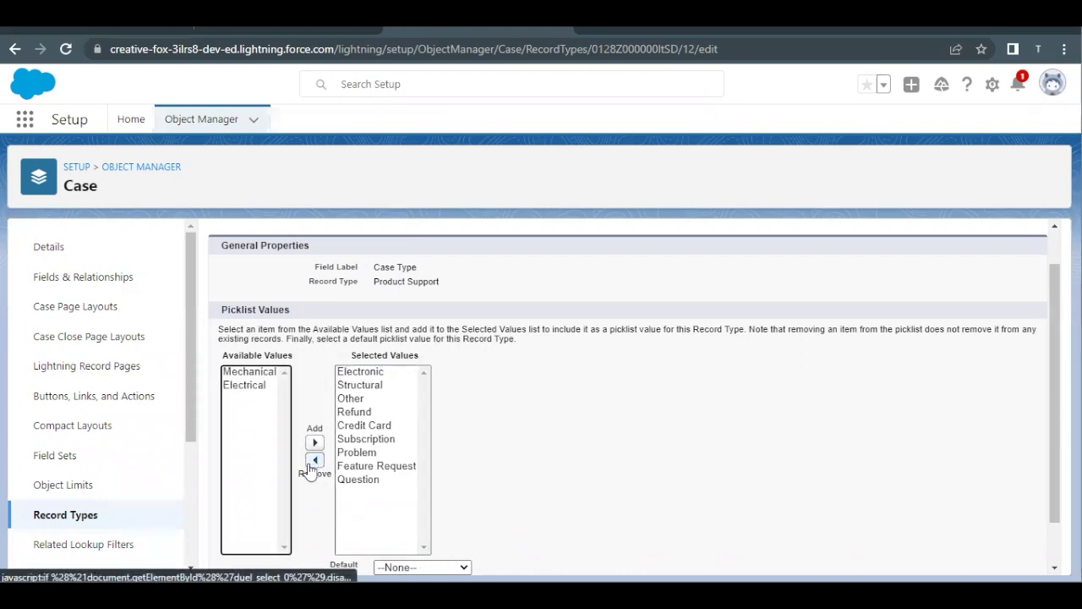
left_click(382, 387)
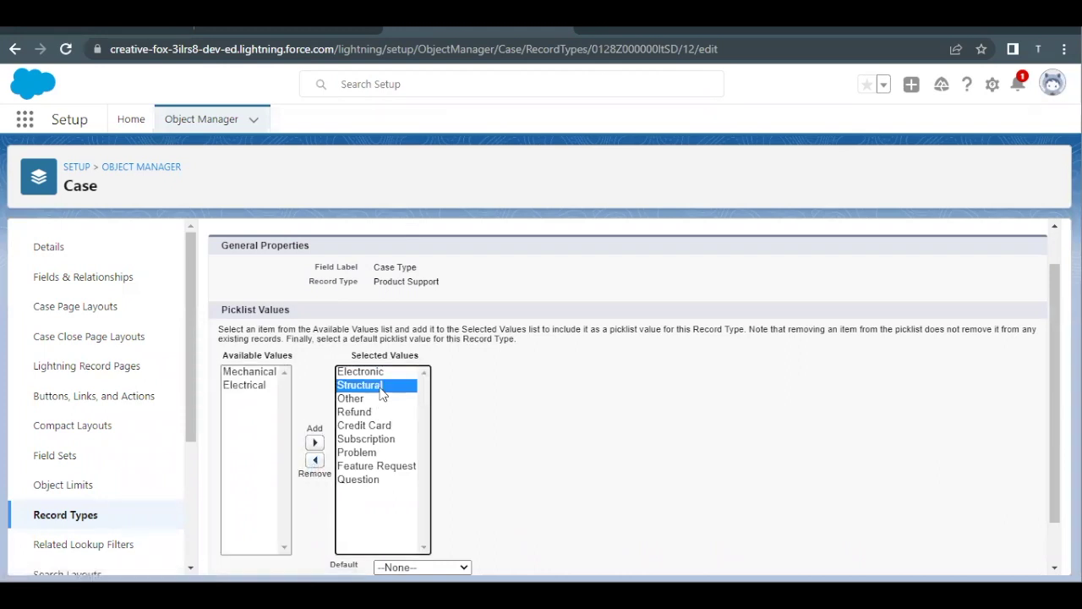
left_click(314, 459)
left_click_drag(368, 413, 368, 428)
left_click(315, 461)
left_click(414, 458)
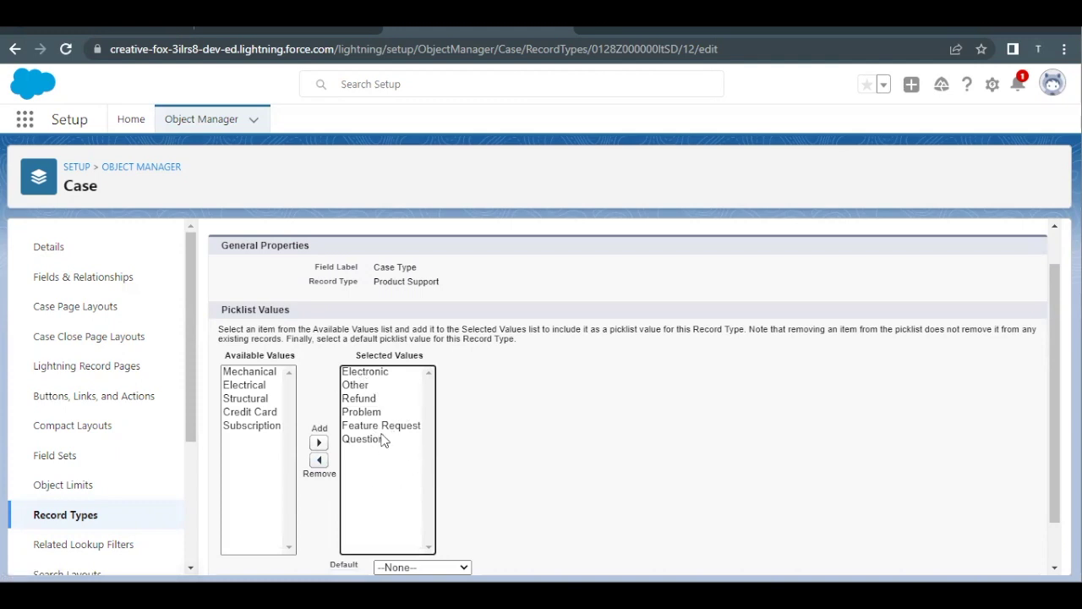
Compare the selected Case Type values with the Trailhead list, remove Refund as well, and save with no default value.
scroll(374, 461, "down", 1)
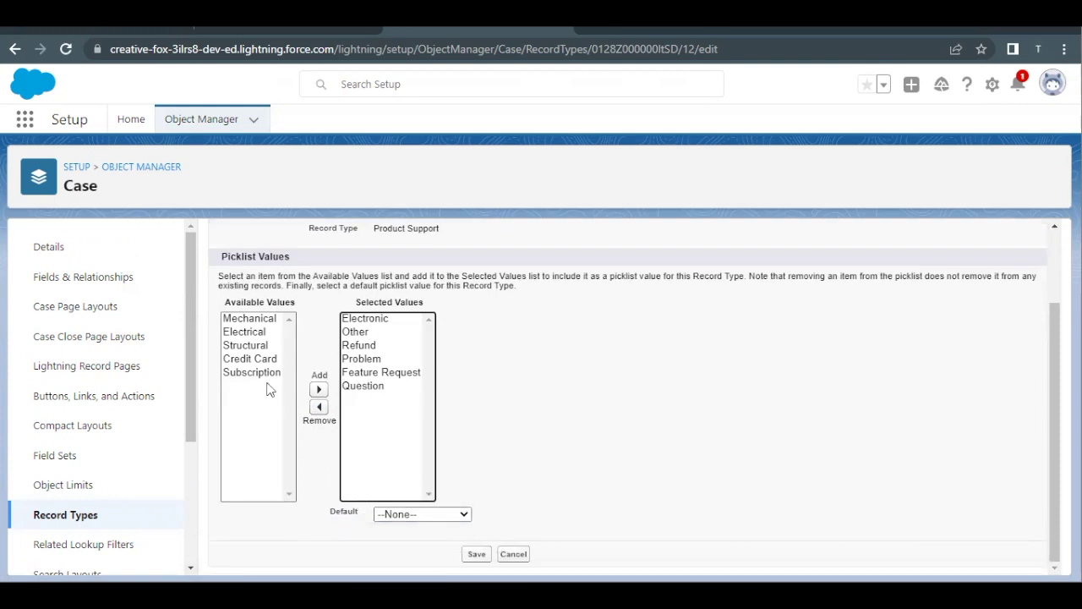
left_click(74, 28)
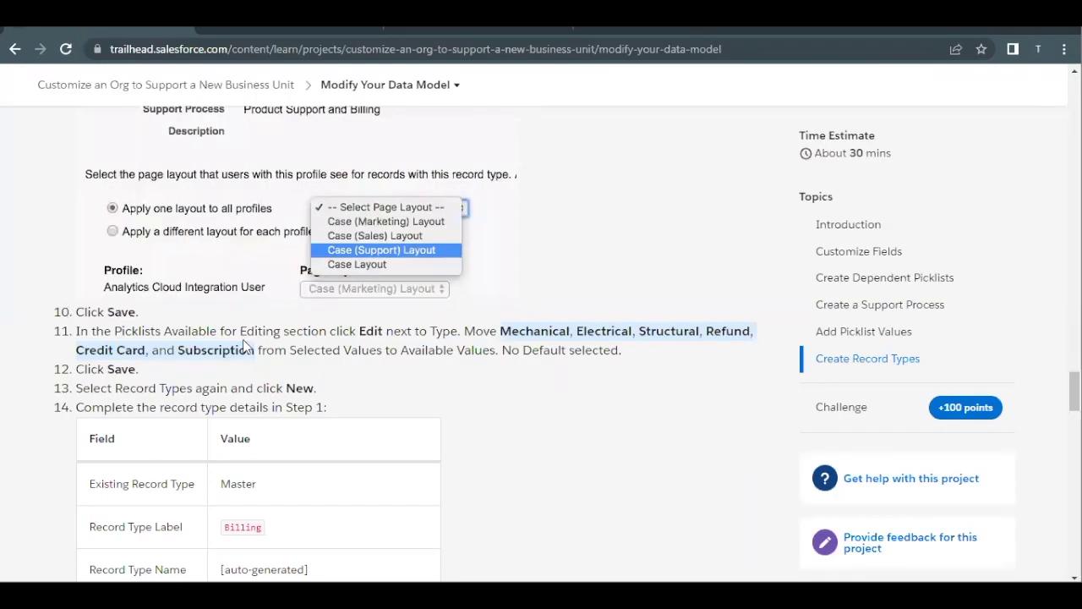
left_click(443, 36)
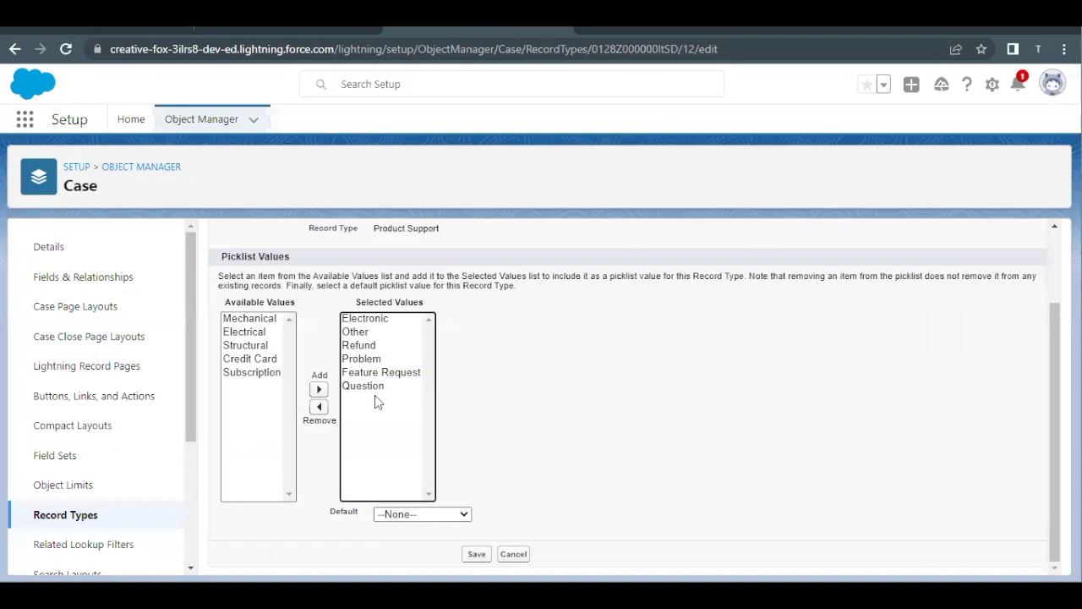
left_click(368, 348)
left_click(319, 407)
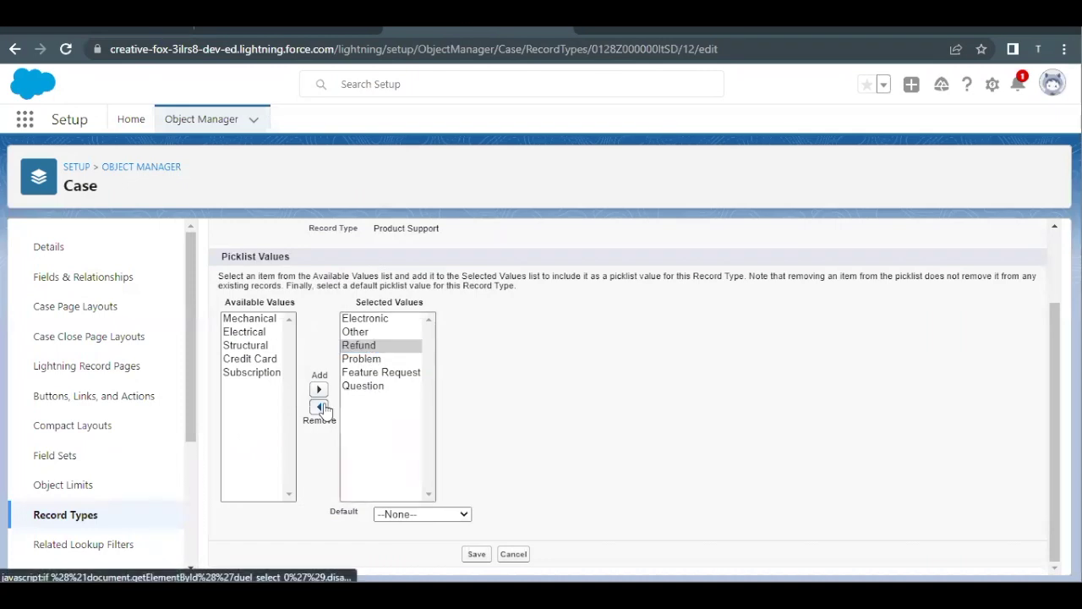
left_click(73, 29)
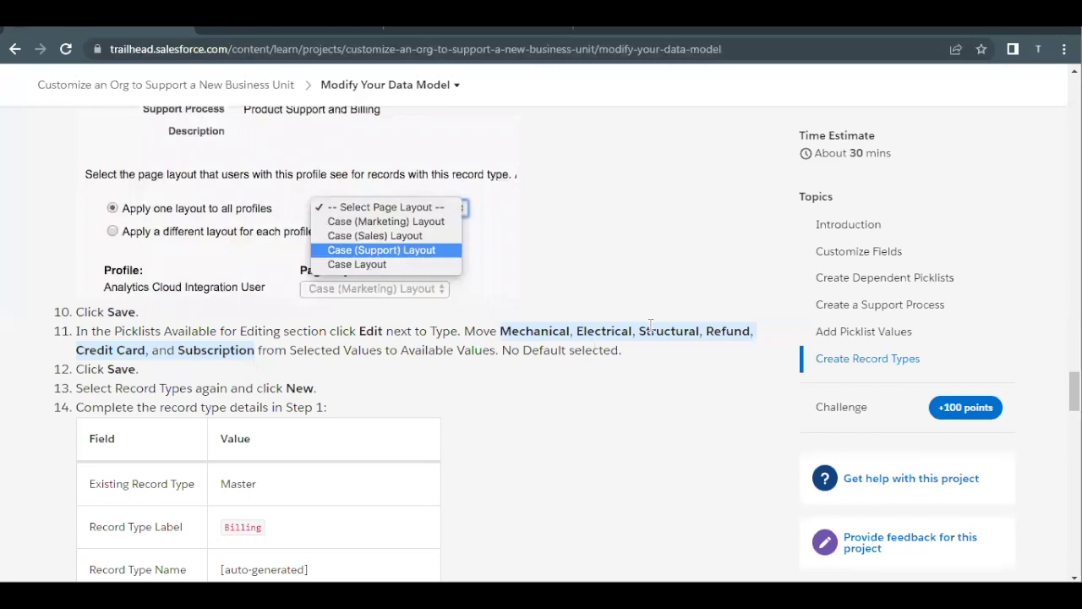
left_click(423, 27)
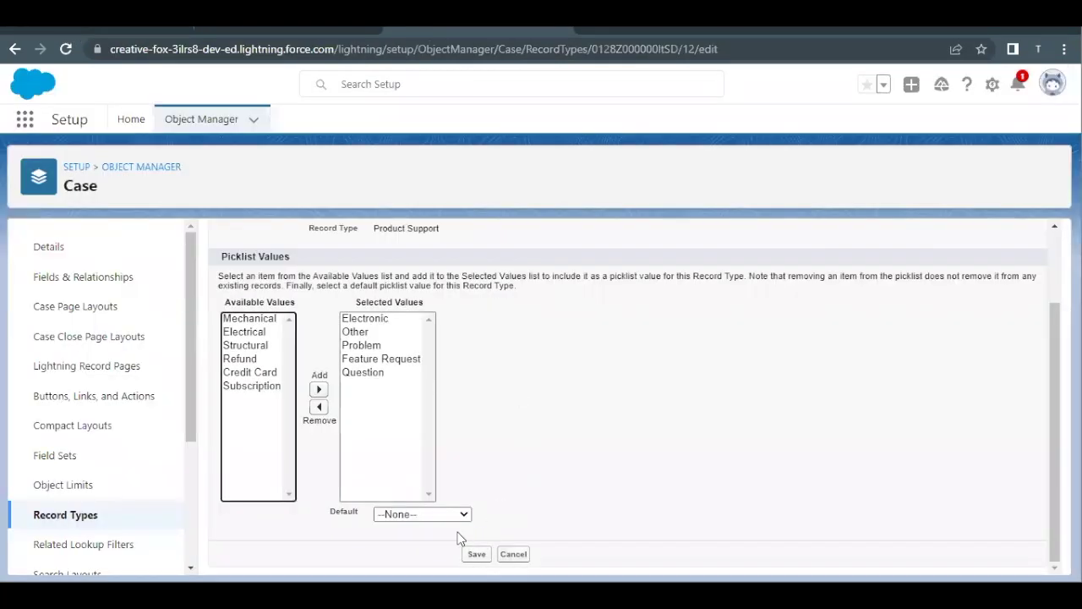
left_click(476, 553)
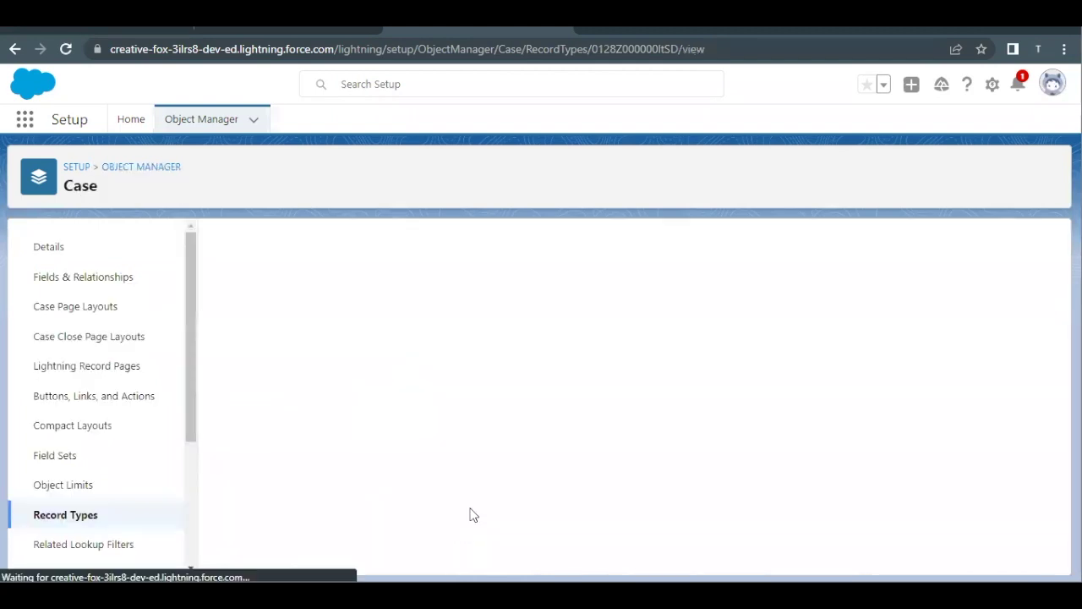
Start a new Case record type and copy the record type label Billing from the Trailhead instructions.
left_click(47, 524)
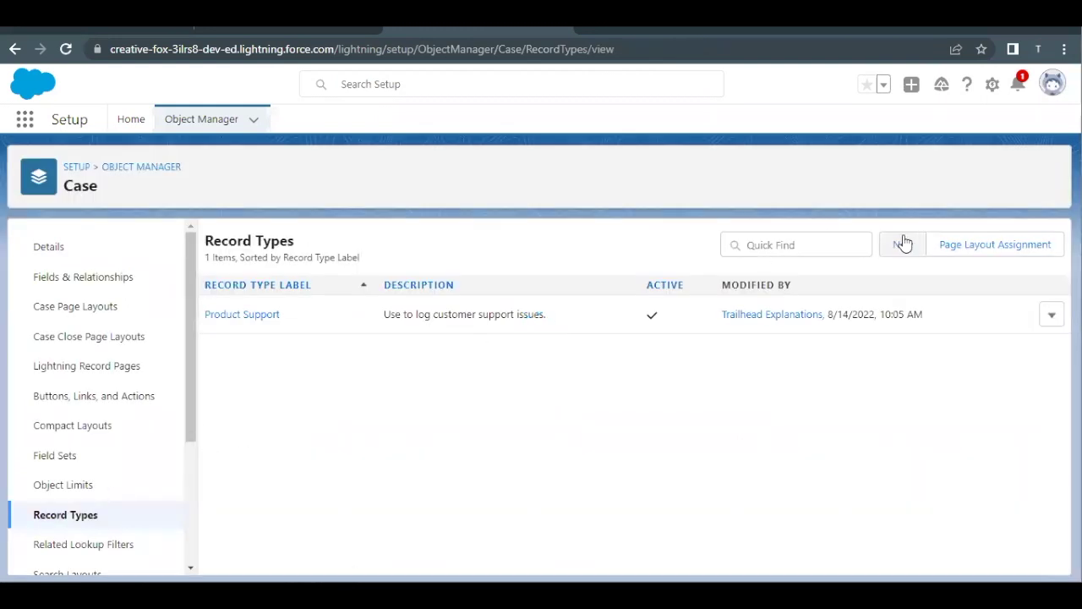
left_click(902, 244)
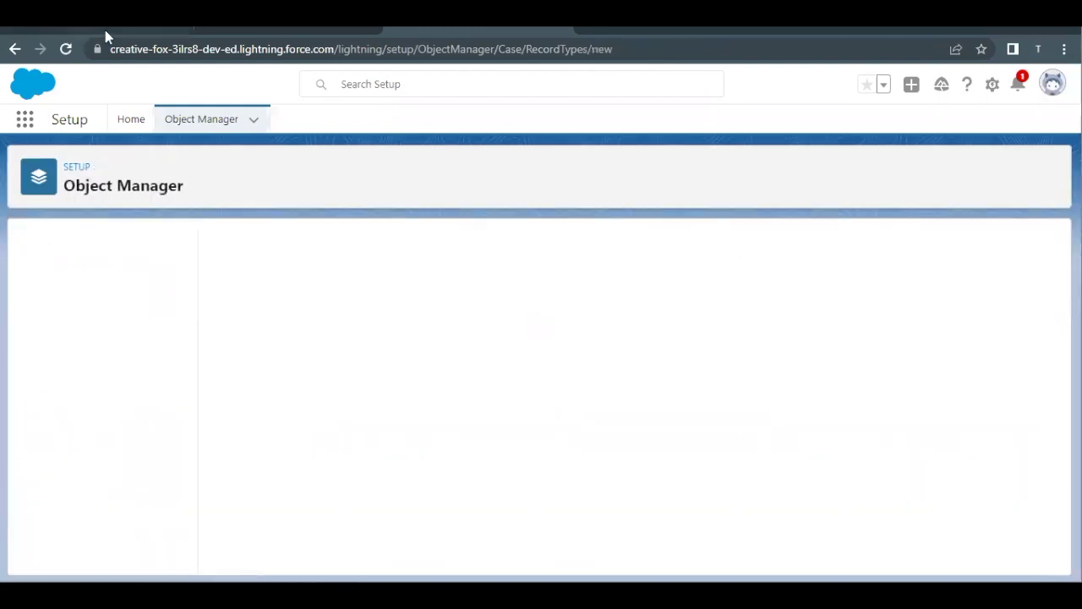
left_click(103, 27)
scroll(262, 338, "down", 3)
scroll(260, 421, "down", 2)
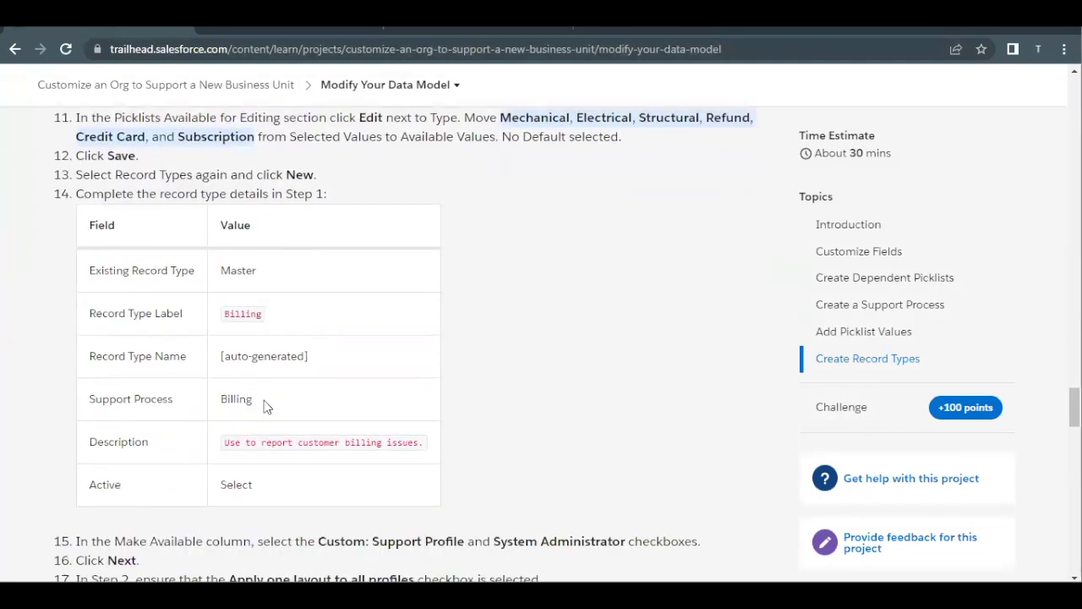
double_click(242, 258)
key("ctrl+c")
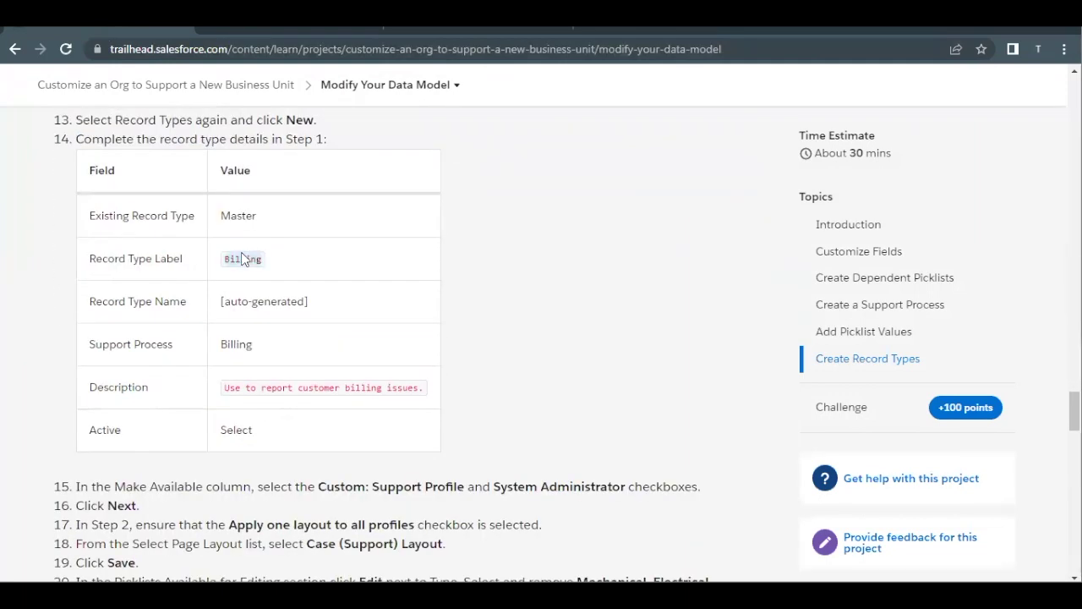
Set the new record type's label and name to Billing and choose Billing as its support process.
left_click(427, 29)
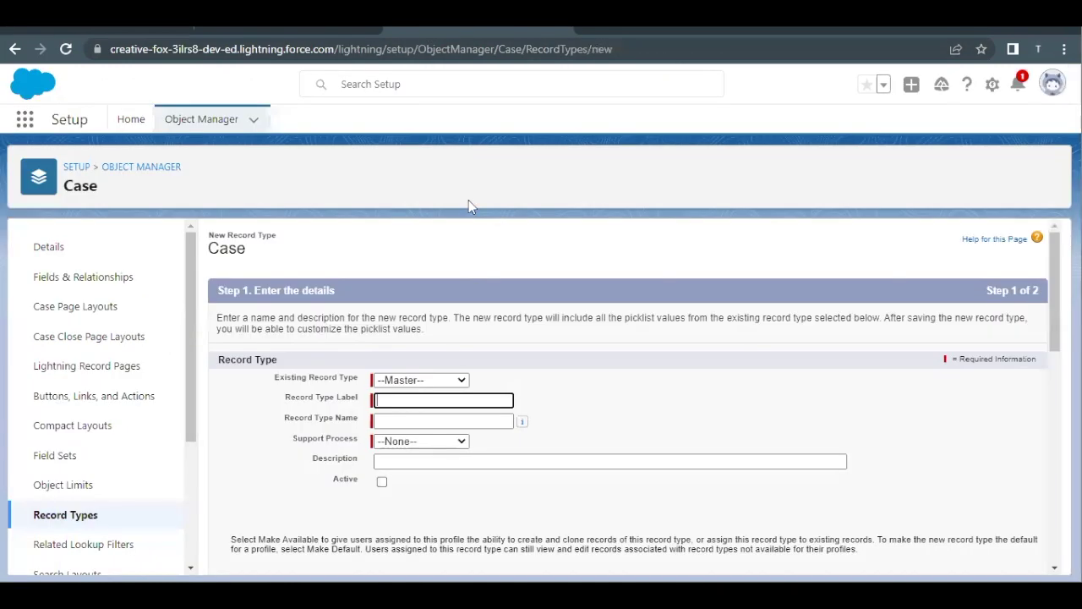
left_click(409, 399)
key("ctrl+v")
left_click(408, 415)
scroll(529, 465, "down", 1)
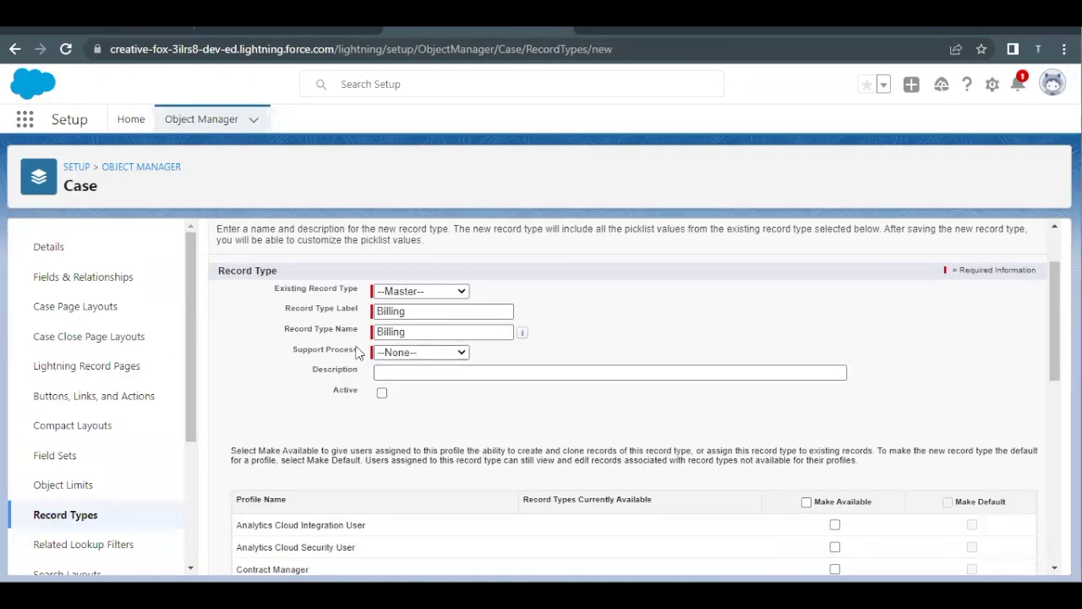
left_click(408, 354)
left_click(398, 378)
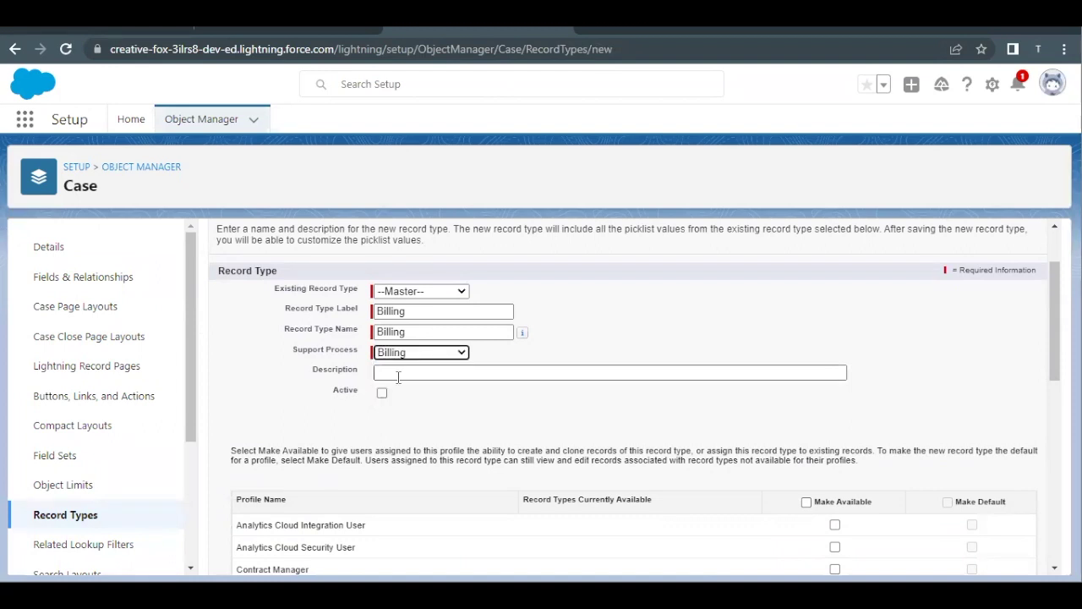
Copy the description "Use to report customer billing issues." from Trailhead into the Billing record type and make it active.
left_click(105, 30)
scroll(306, 376, "down", 1)
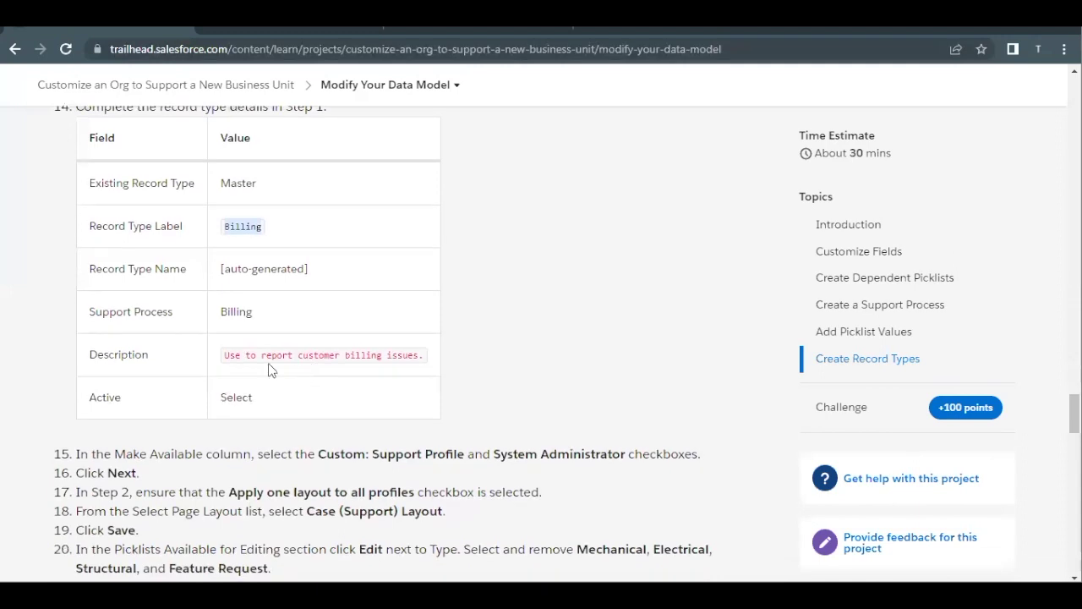
triple_click(254, 356)
key("ctrl+c")
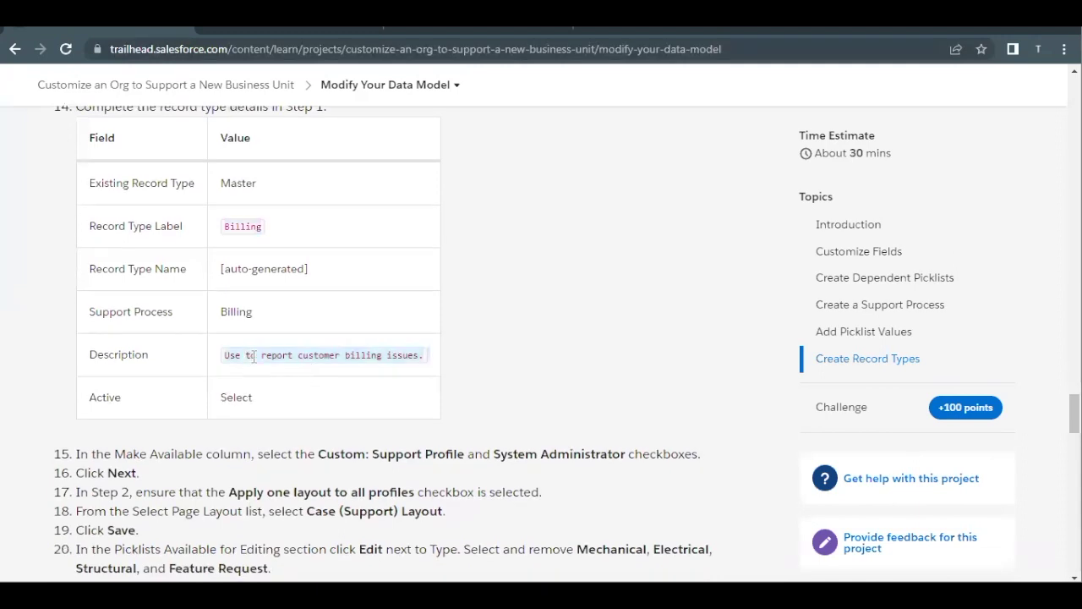
left_click(420, 30)
left_click(415, 372)
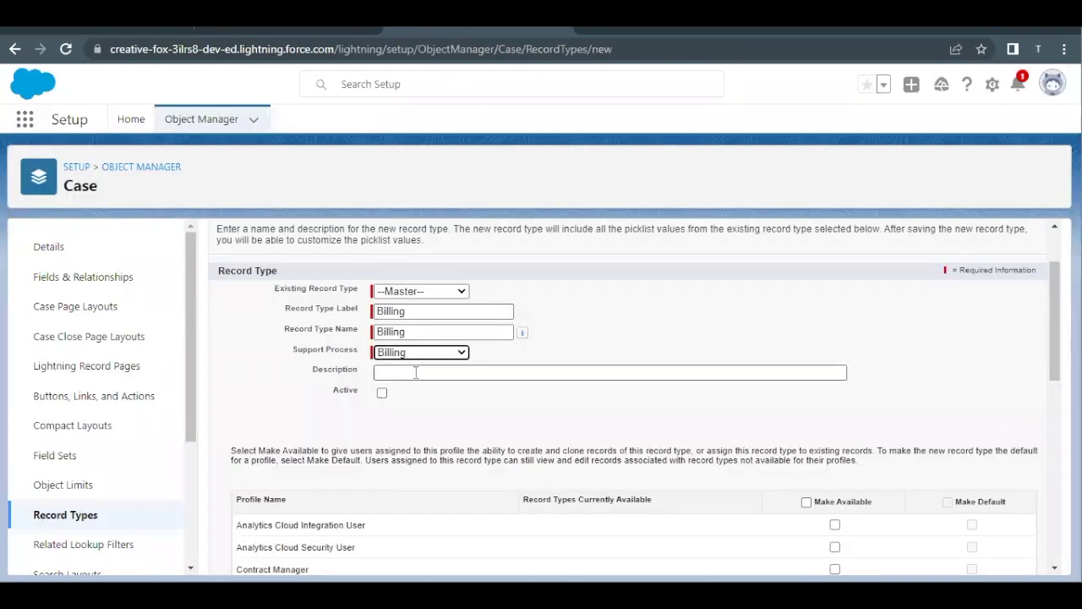
key("ctrl+v")
key("BackSpace")
left_click(381, 394)
Make the Billing record type available to Custom: Support Profile and System Administrator, and continue to the layout assignment.
scroll(381, 394, "down", 3)
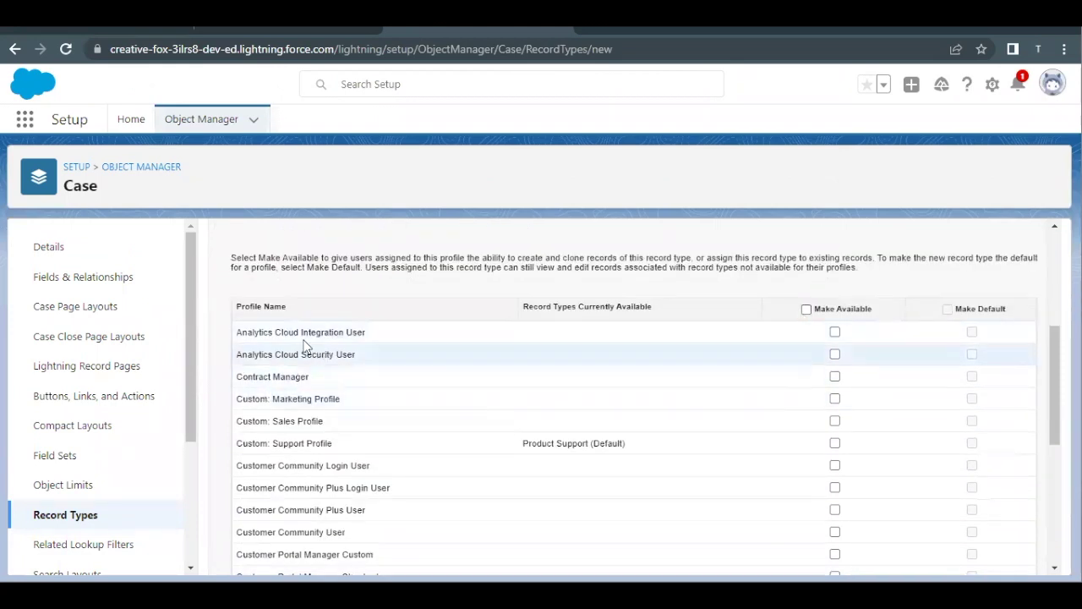
scroll(422, 338, "down", 1)
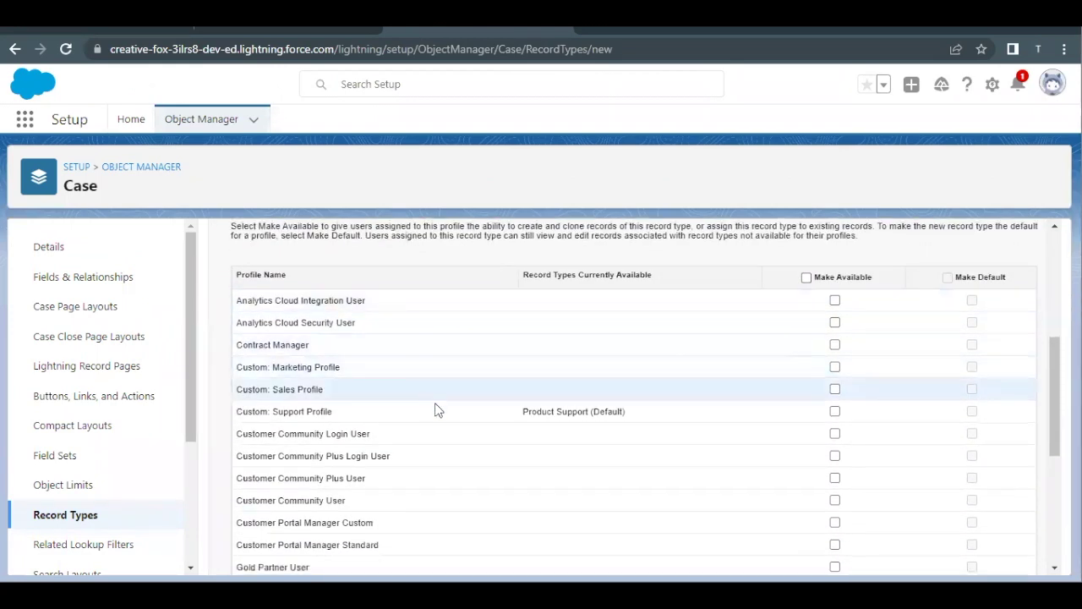
left_click(835, 412)
scroll(772, 461, "down", 3)
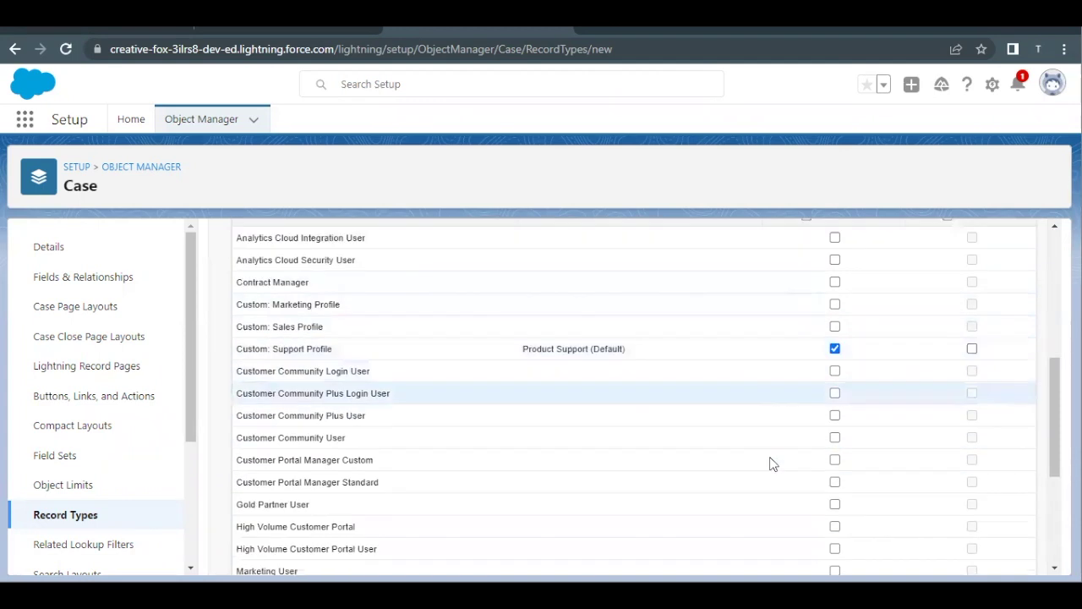
left_click(835, 526)
scroll(837, 529, "up", 1)
scroll(838, 533, "down", 2)
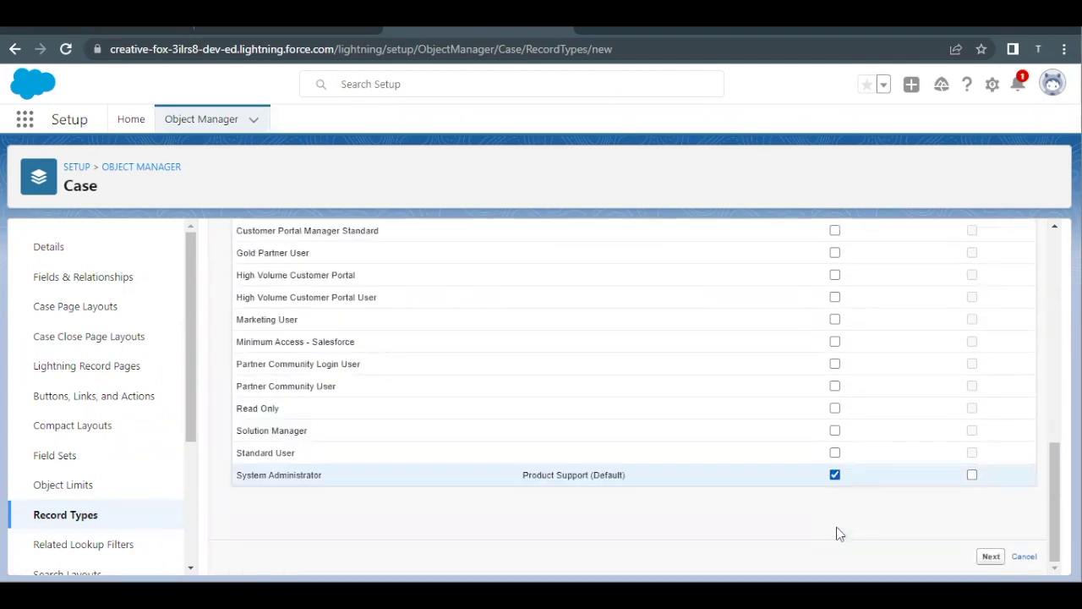
left_click(991, 556)
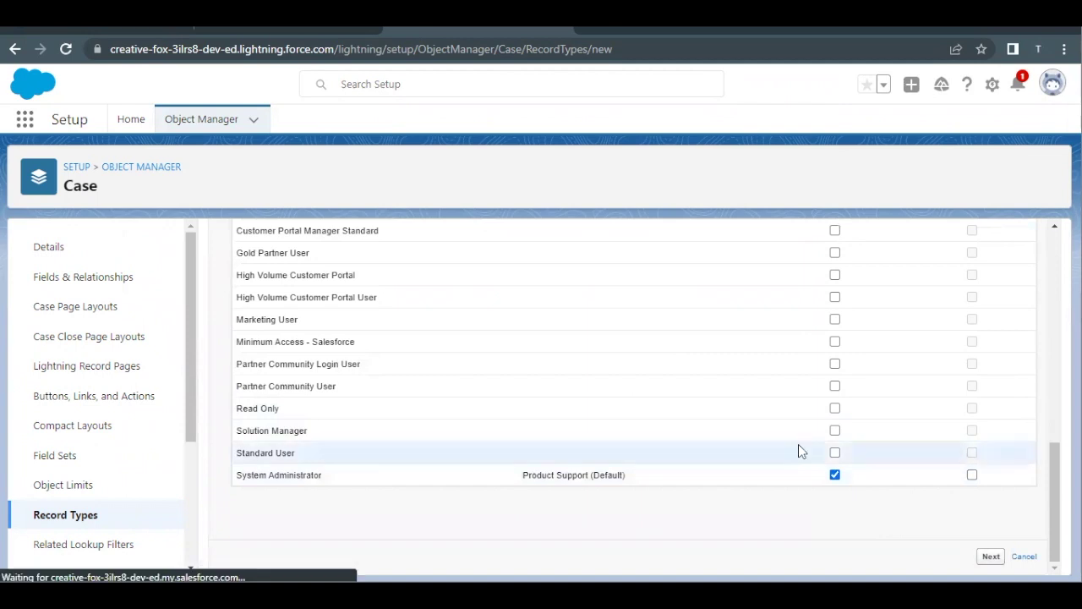
Apply the Case (Support) Layout to all profiles and save the Billing record type.
scroll(798, 444, "down", 2)
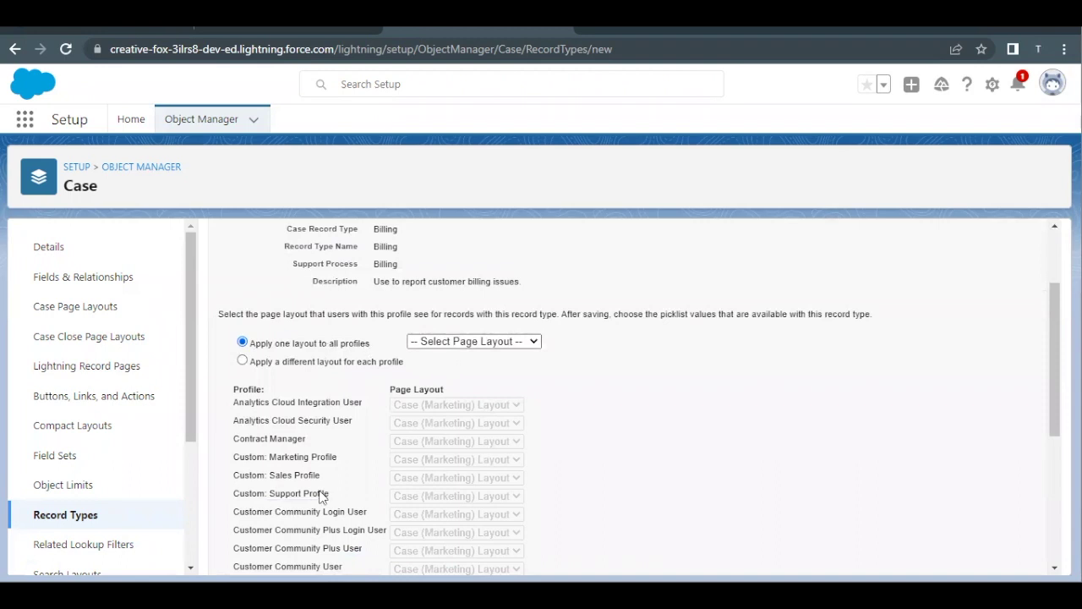
scroll(322, 497, "down", 4)
scroll(321, 497, "up", 3)
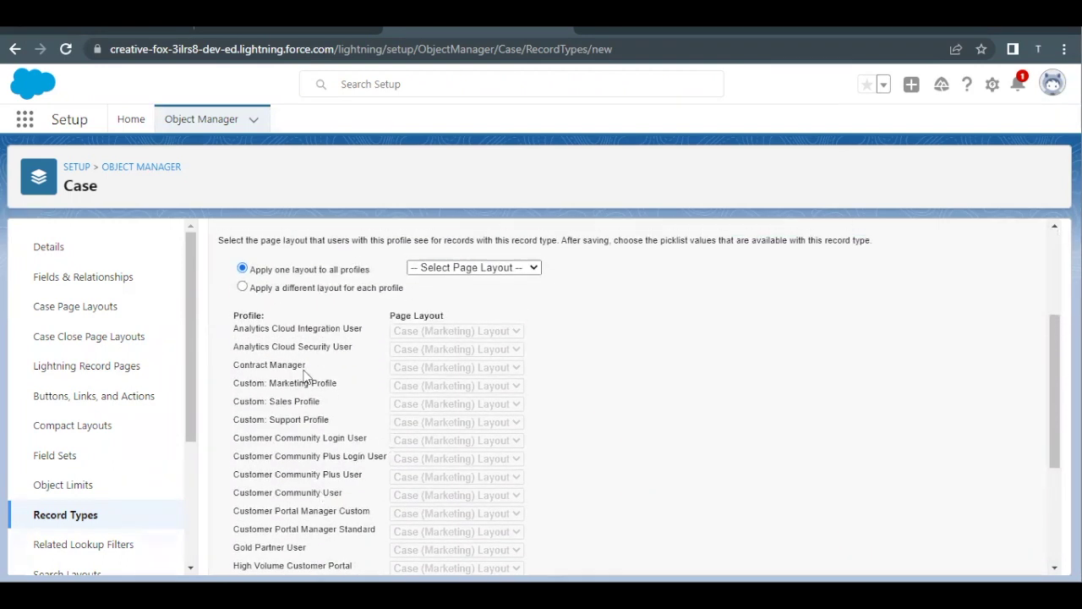
scroll(333, 364, "up", 1)
left_click(436, 345)
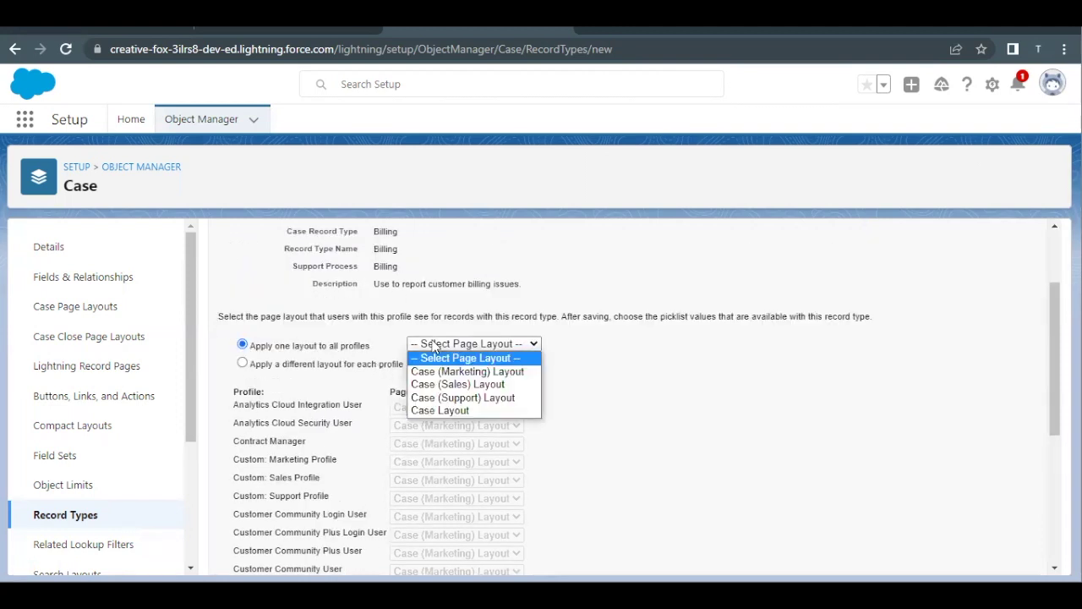
left_click(420, 399)
scroll(768, 433, "down", 4)
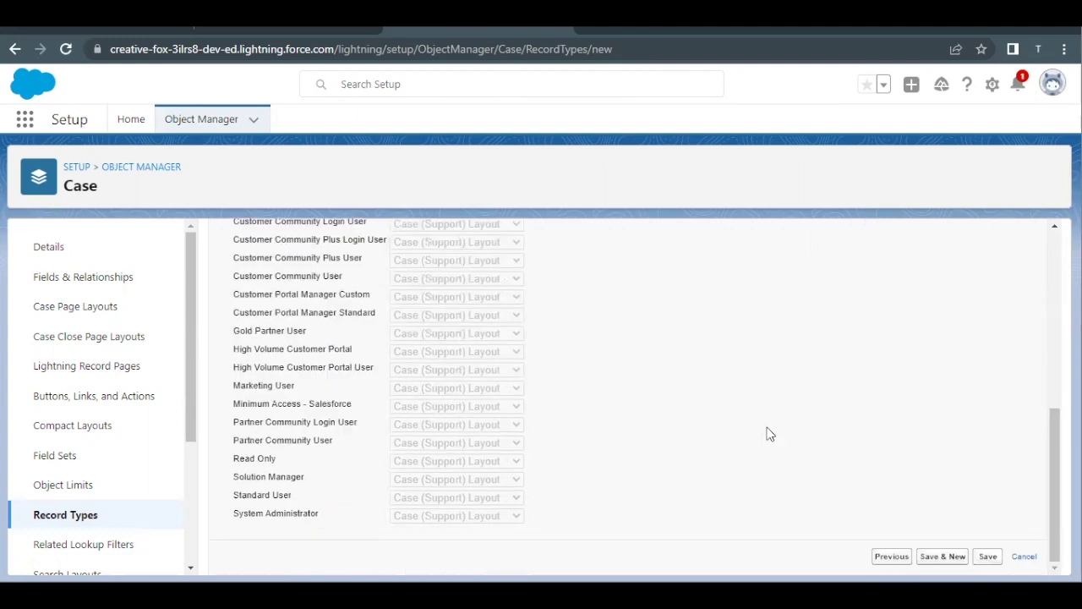
left_click(987, 556)
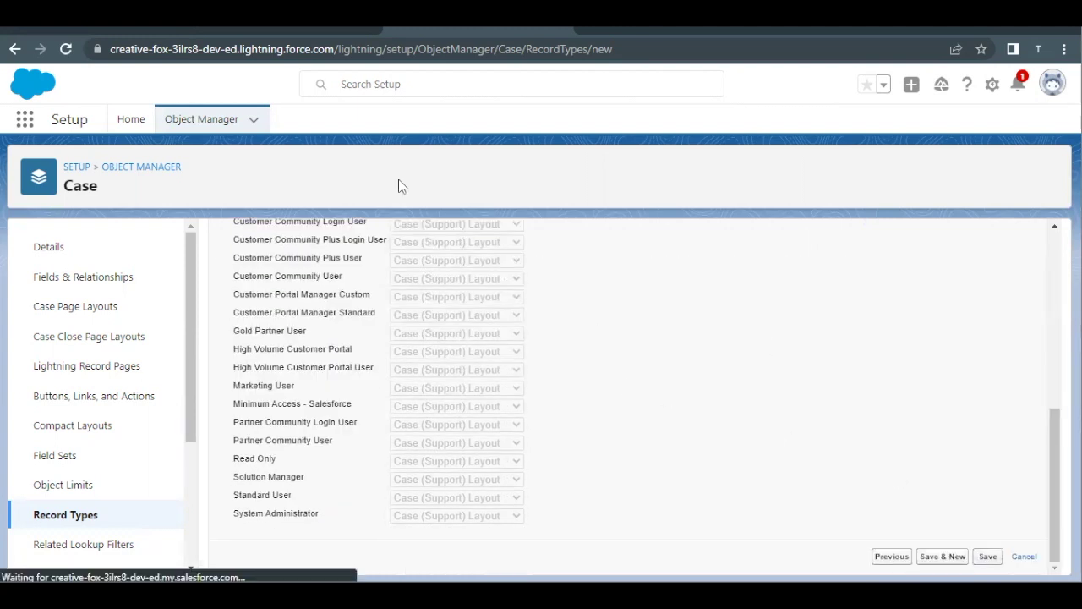
Look up in Trailhead which Type values to remove, and open the Billing record type's Type picklist for editing.
left_click(110, 29)
scroll(300, 368, "down", 3)
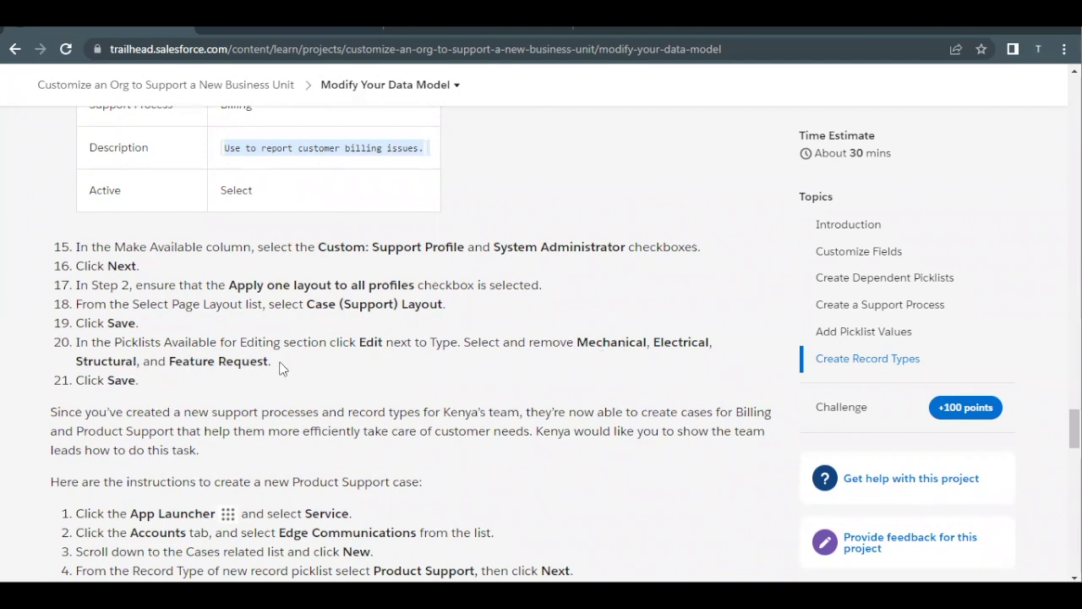
left_click_drag(577, 341, 595, 369)
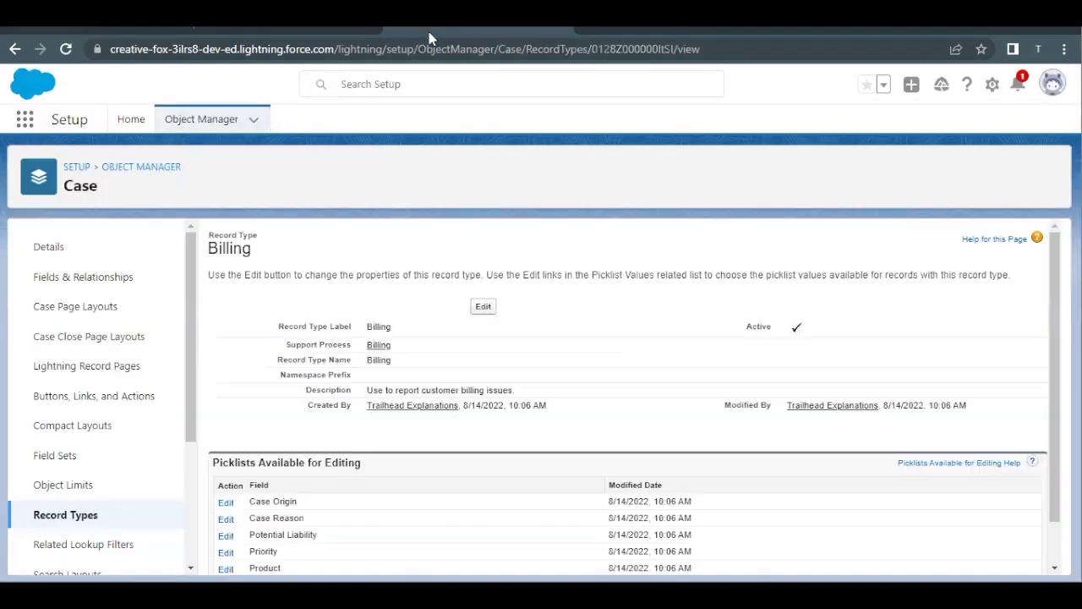
left_click(427, 36)
scroll(327, 378, "down", 1)
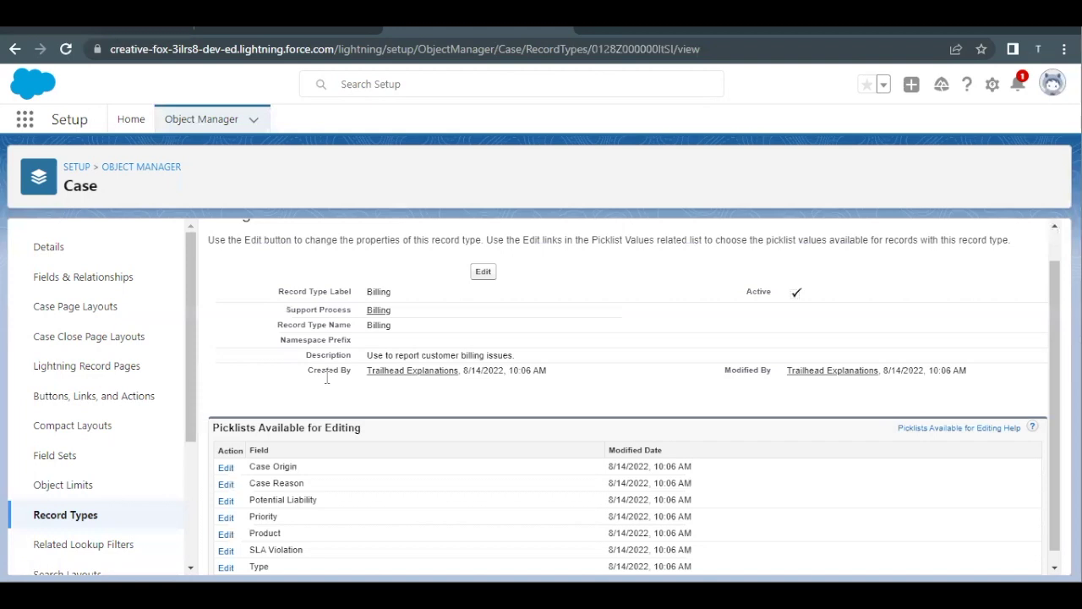
scroll(327, 379, "down", 1)
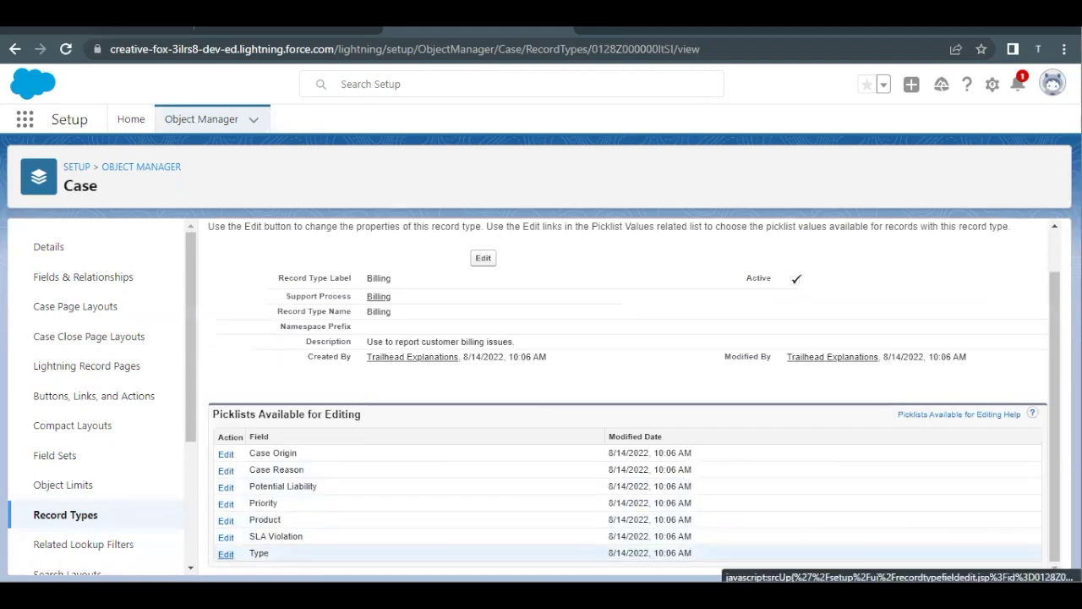
left_click(226, 553)
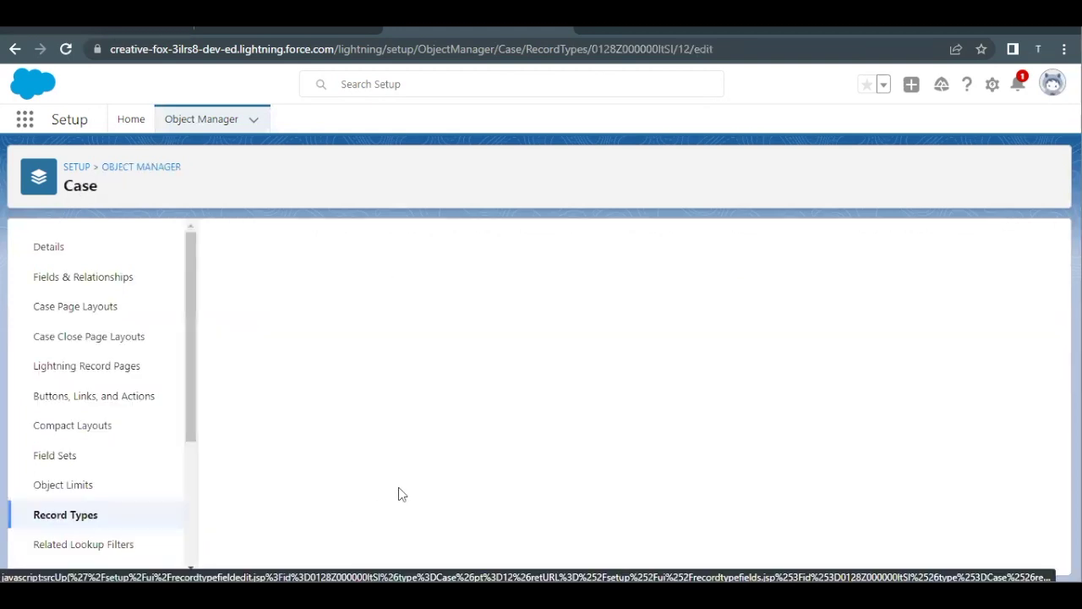
left_click(89, 31)
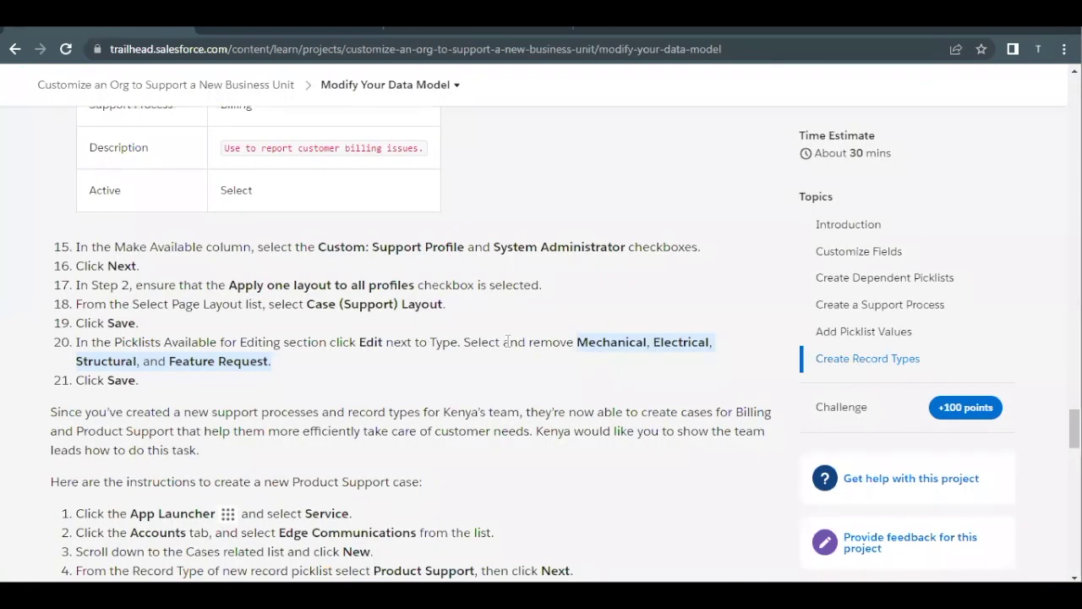
left_click(476, 28)
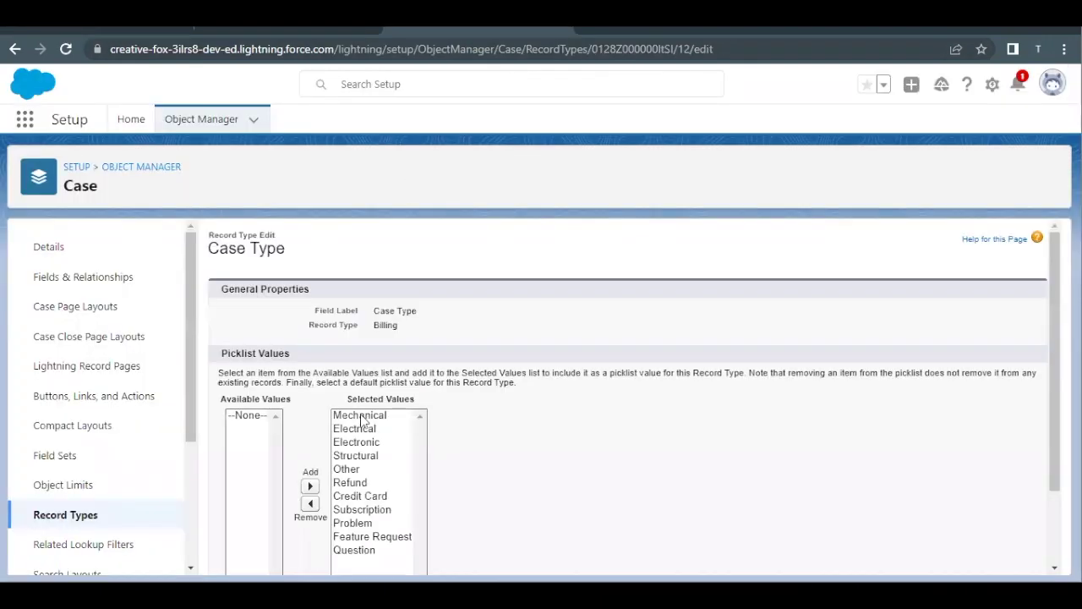
Remove Mechanical, Structural and Feature Request from the selected Case Type values of the Billing record type.
left_click(361, 421)
left_click(310, 480)
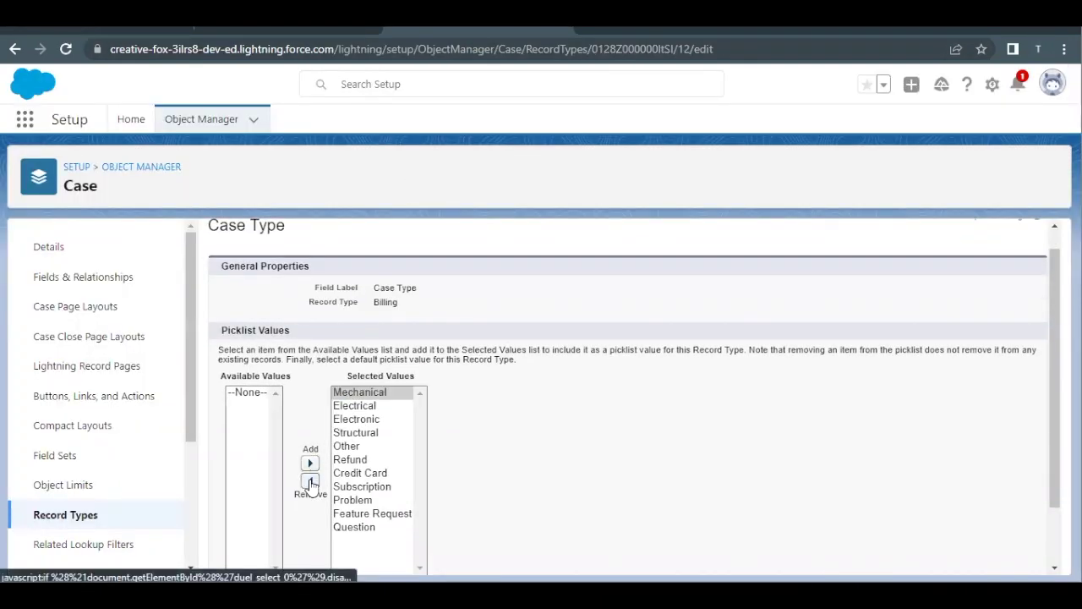
left_click(372, 421)
left_click(315, 480)
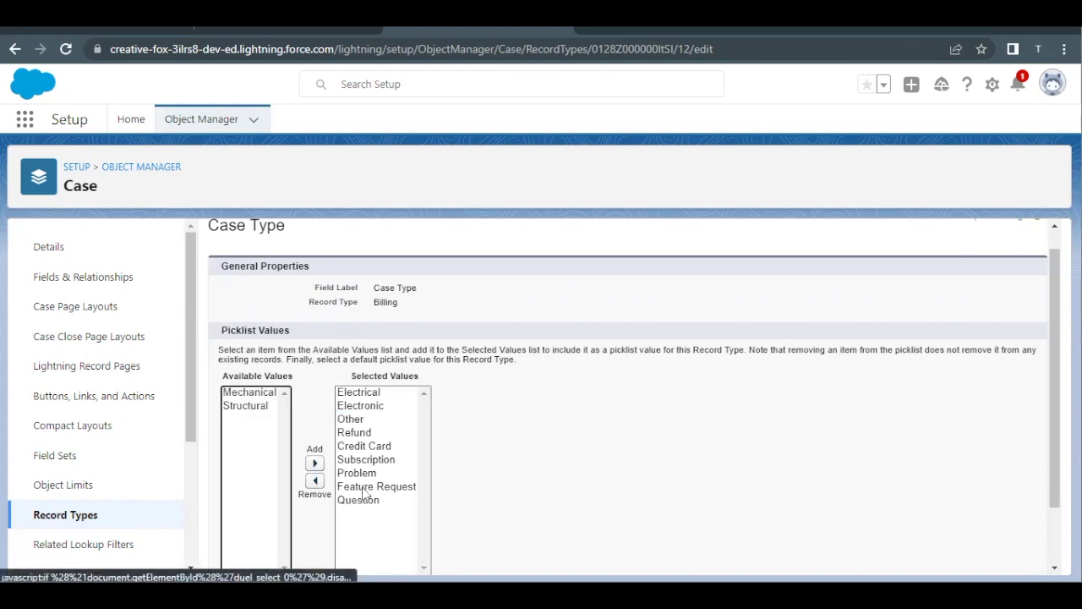
left_click(389, 489)
left_click(314, 480)
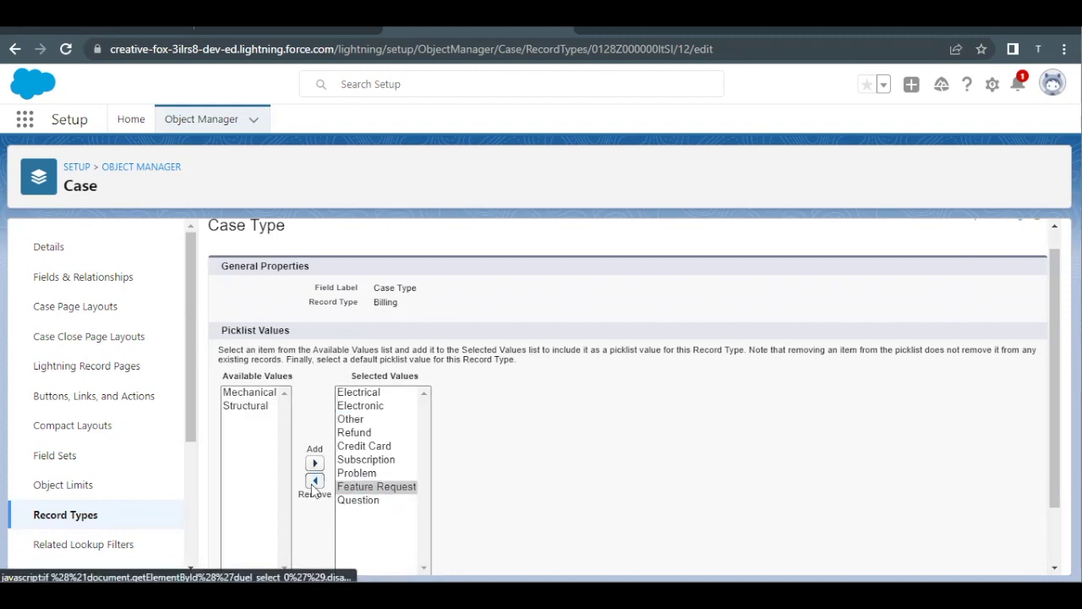
Check the Trailhead list again, remove Electrical from the selected Case Type values, and save with no default value.
left_click(73, 26)
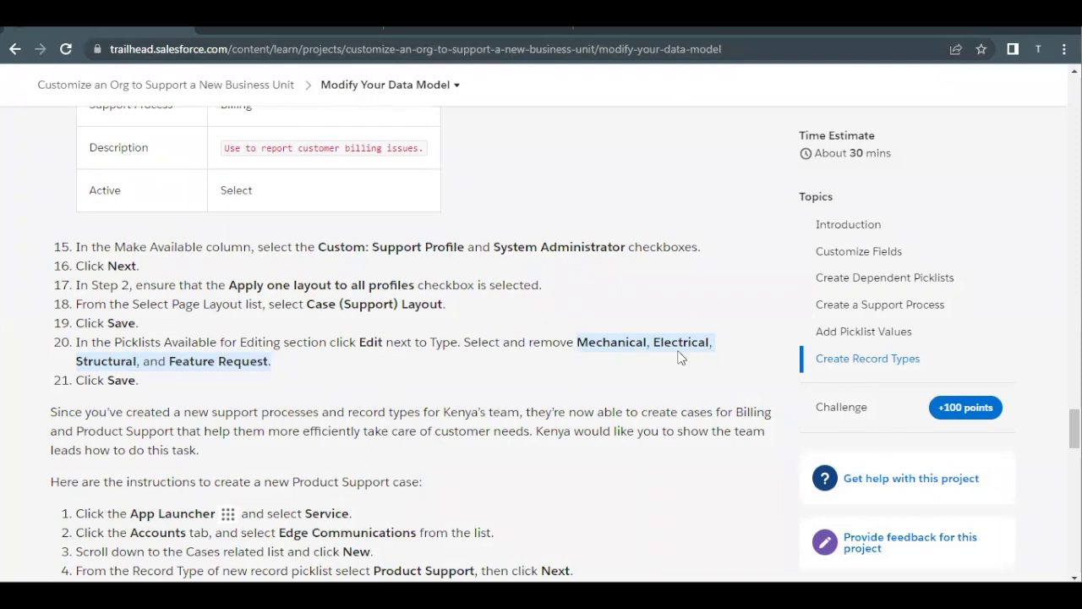
left_click(511, 28)
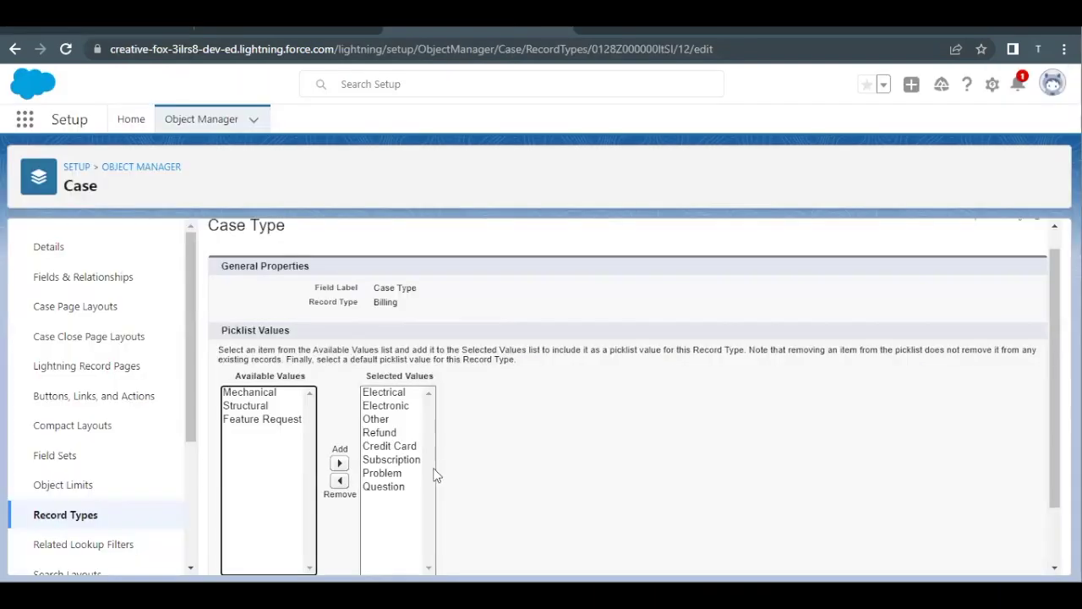
left_click(404, 392)
left_click(338, 480)
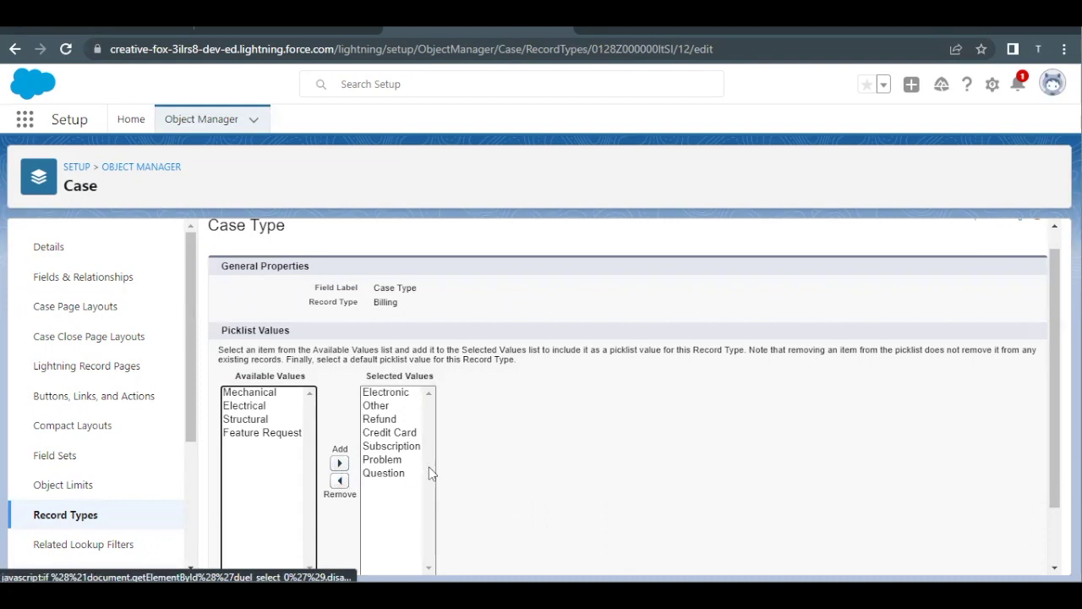
scroll(399, 456, "down", 1)
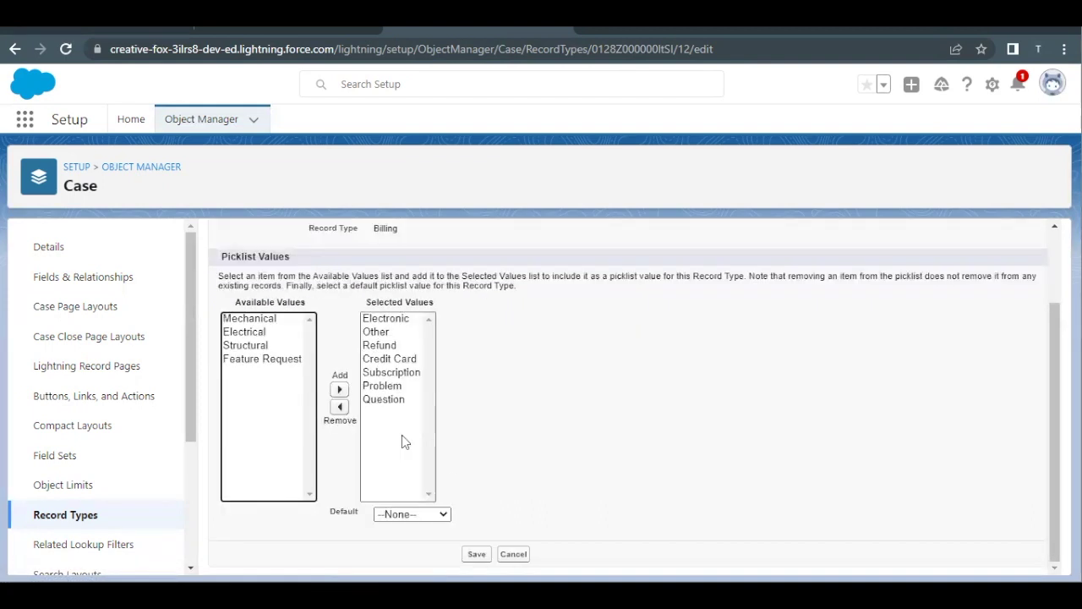
left_click(476, 554)
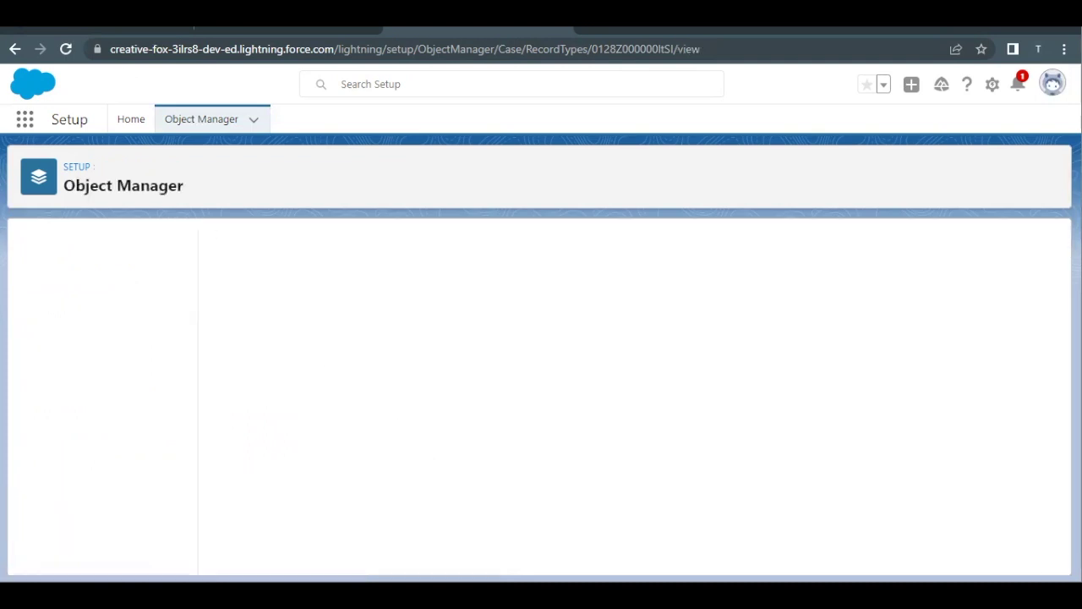
Read the Trailhead instructions for creating a Product Support case on the Edge Communications account in the Service app.
left_click(98, 32)
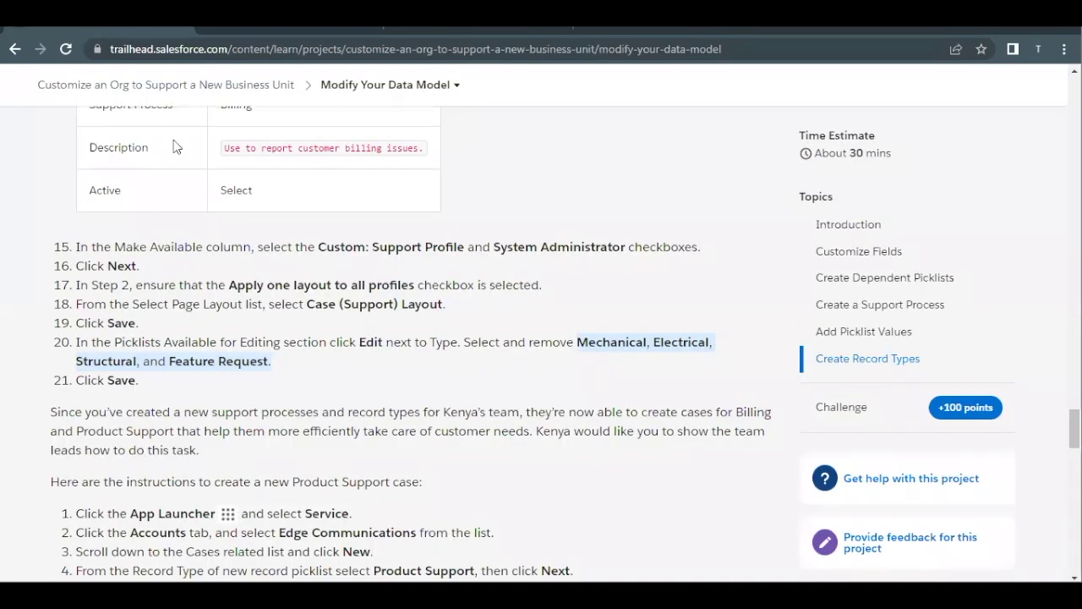
scroll(237, 278, "down", 3)
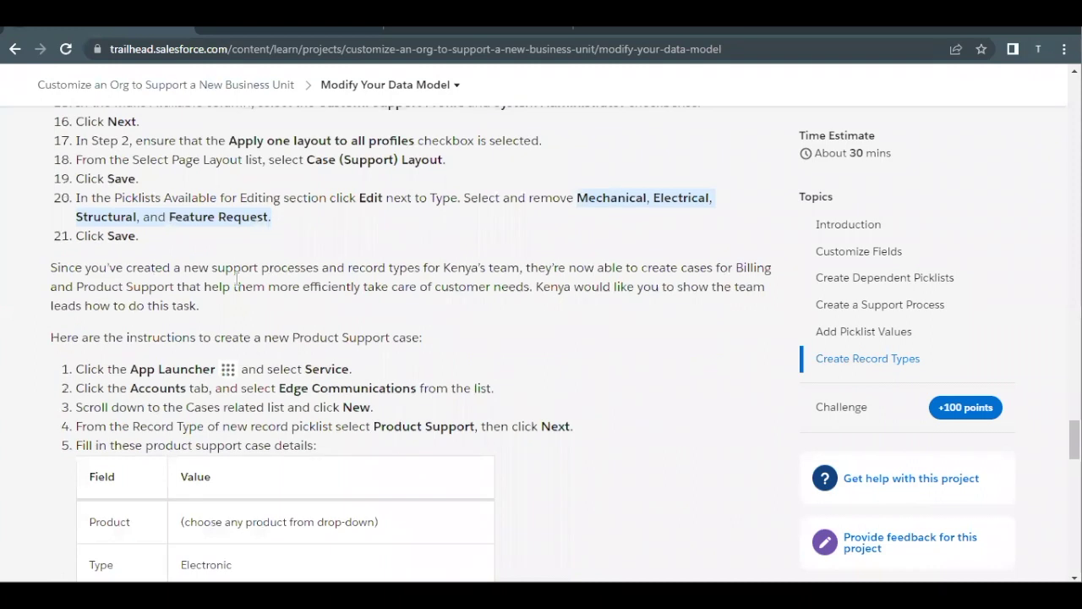
scroll(237, 278, "down", 2)
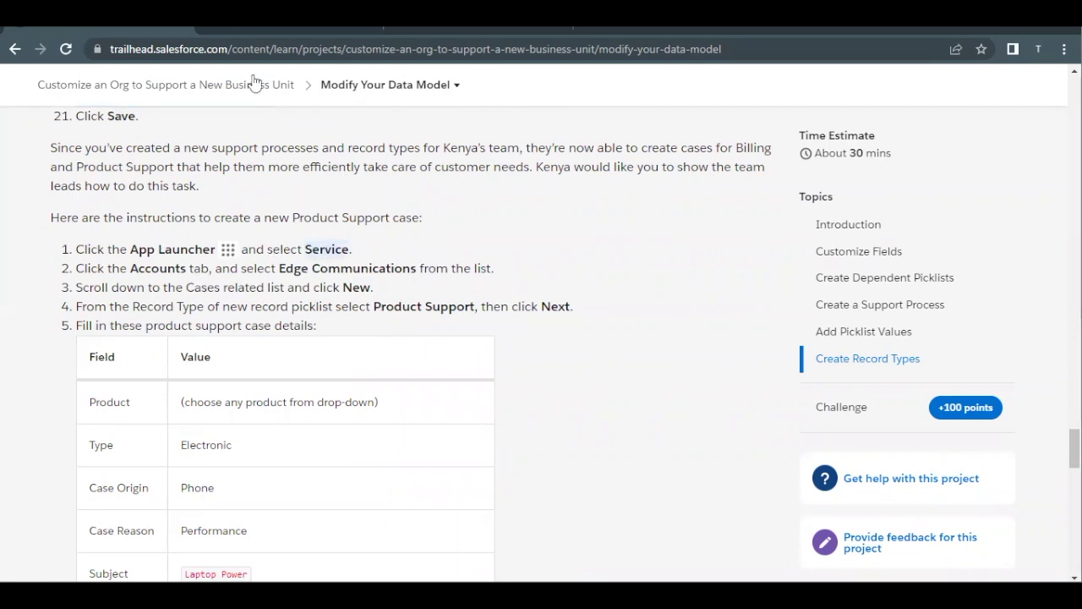
left_click(233, 30)
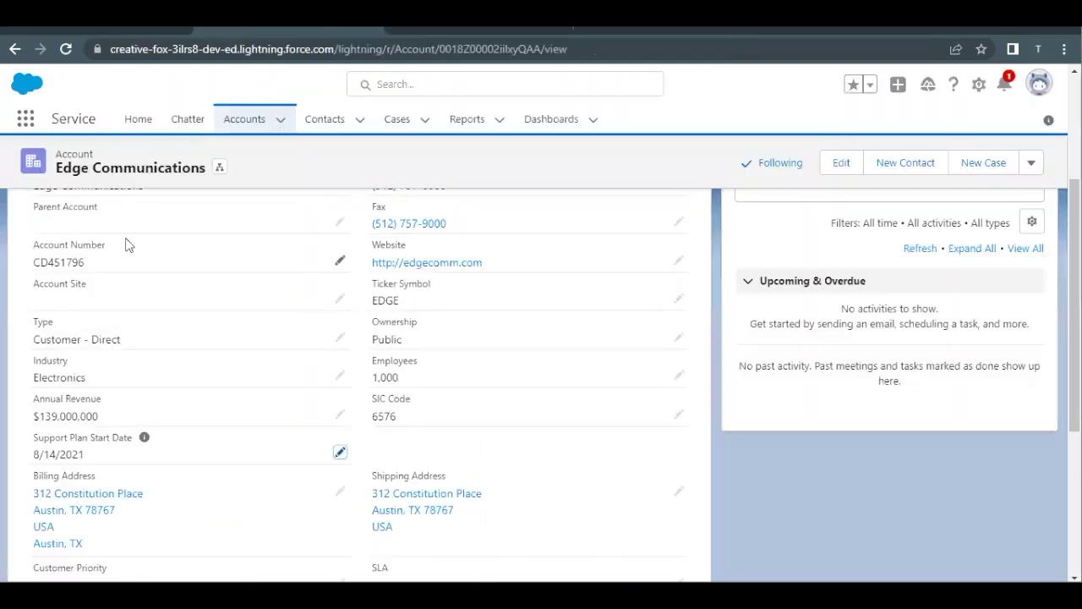
scroll(126, 243, "up", 5)
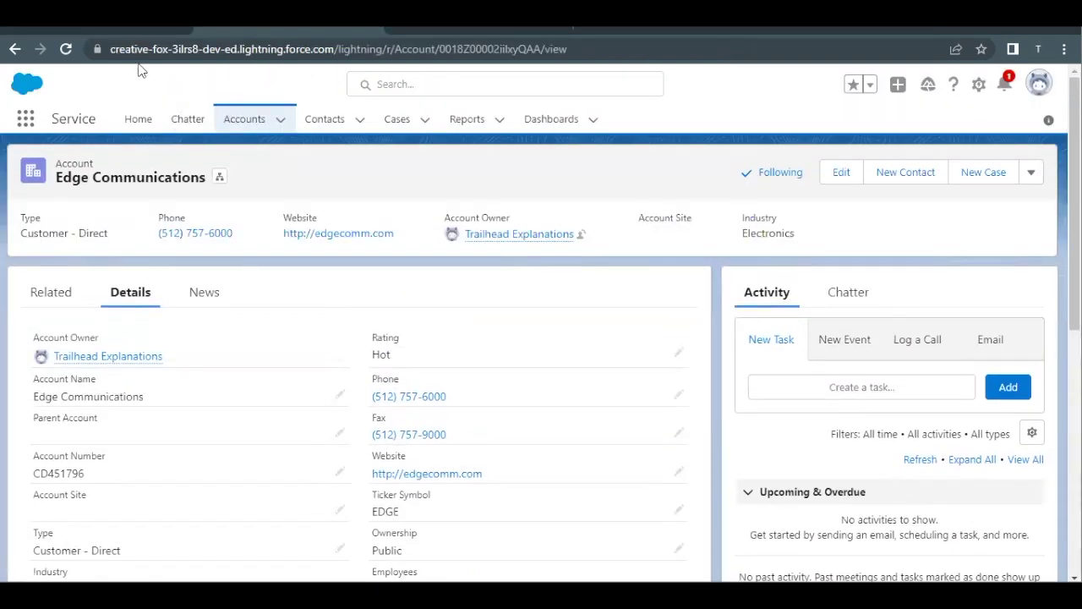
left_click(127, 34)
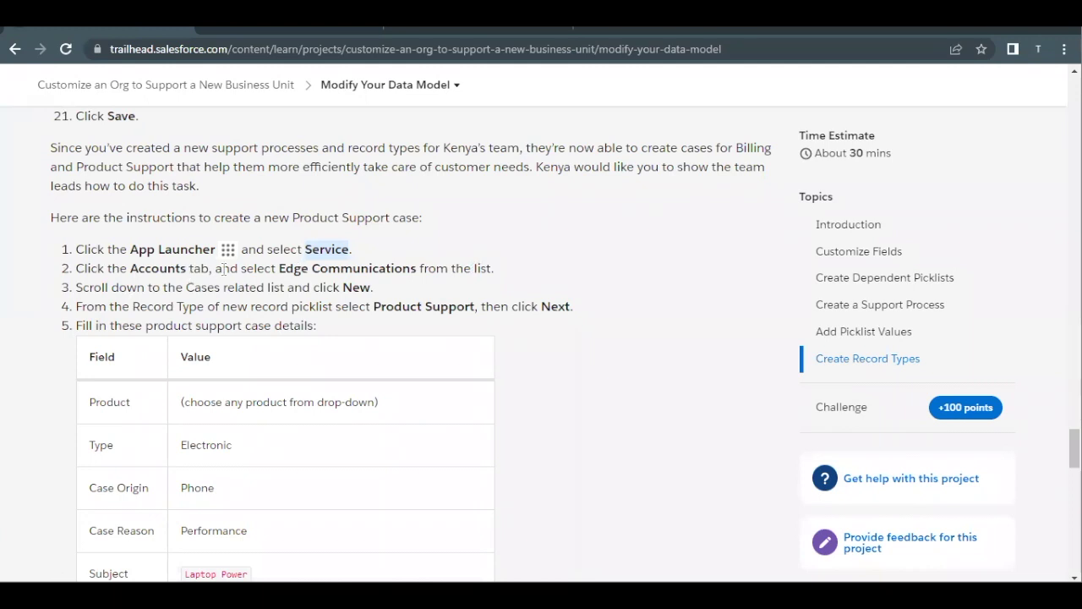
left_click_drag(285, 267, 382, 260)
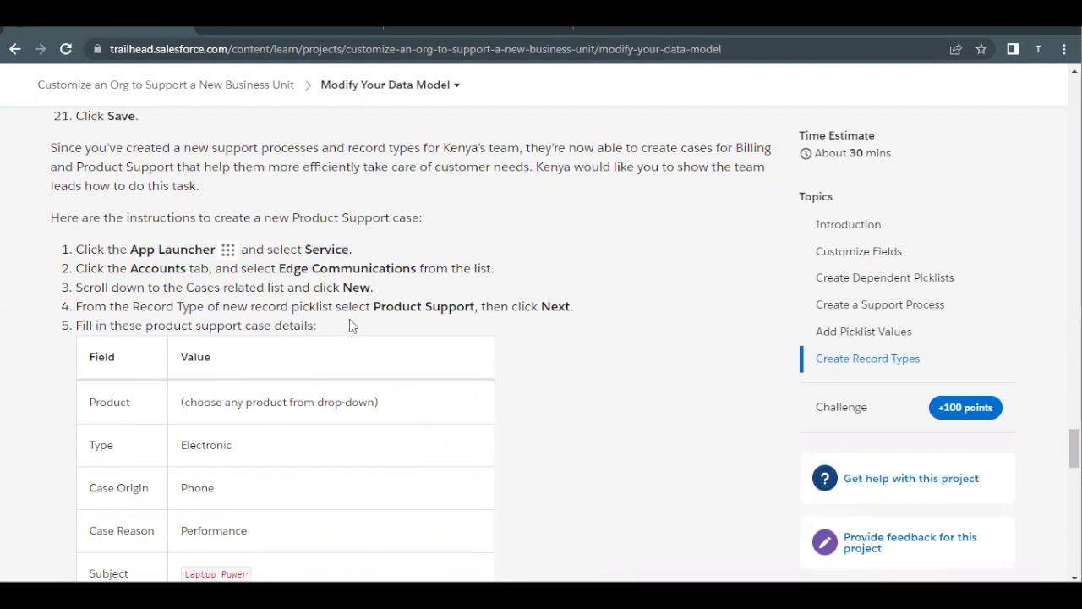
scroll(352, 325, "down", 1)
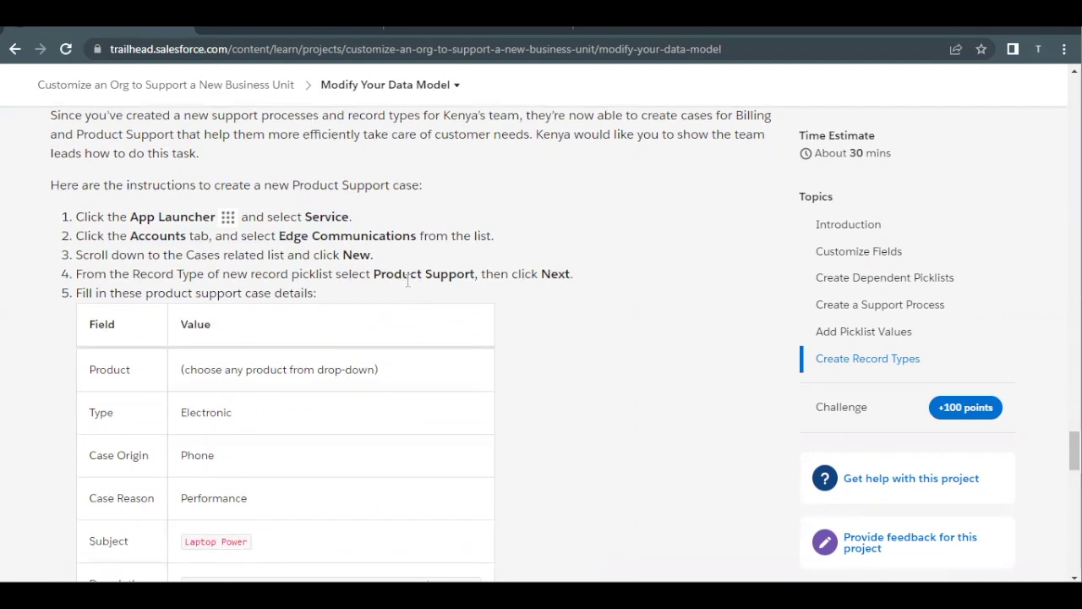
left_click_drag(381, 280, 486, 270)
Start a new case from the related Cases list of the Edge Communications account, using the Product Support record type.
left_click(310, 31)
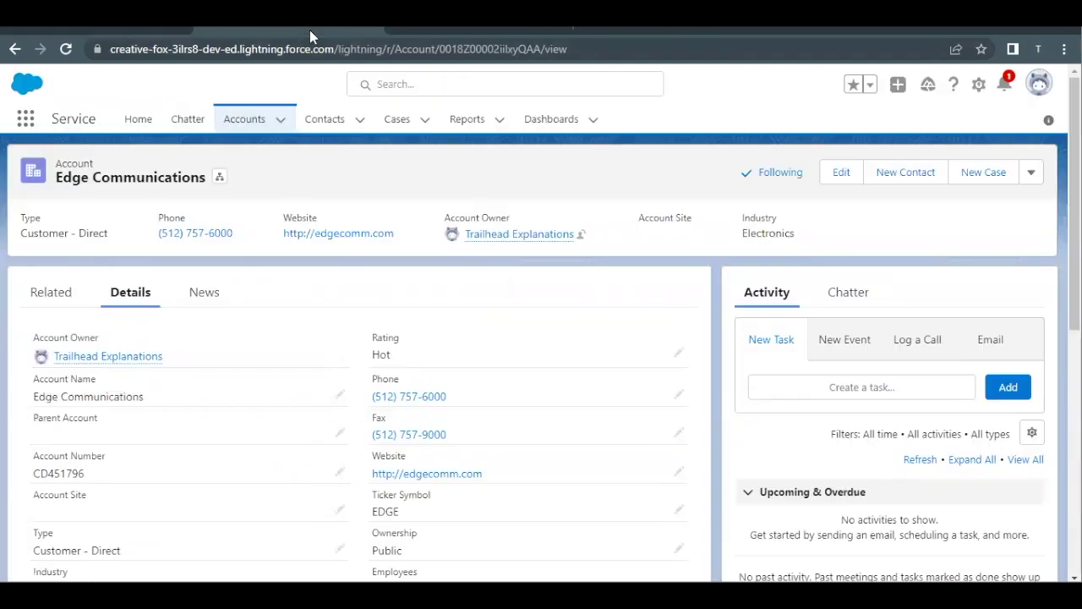
left_click(34, 304)
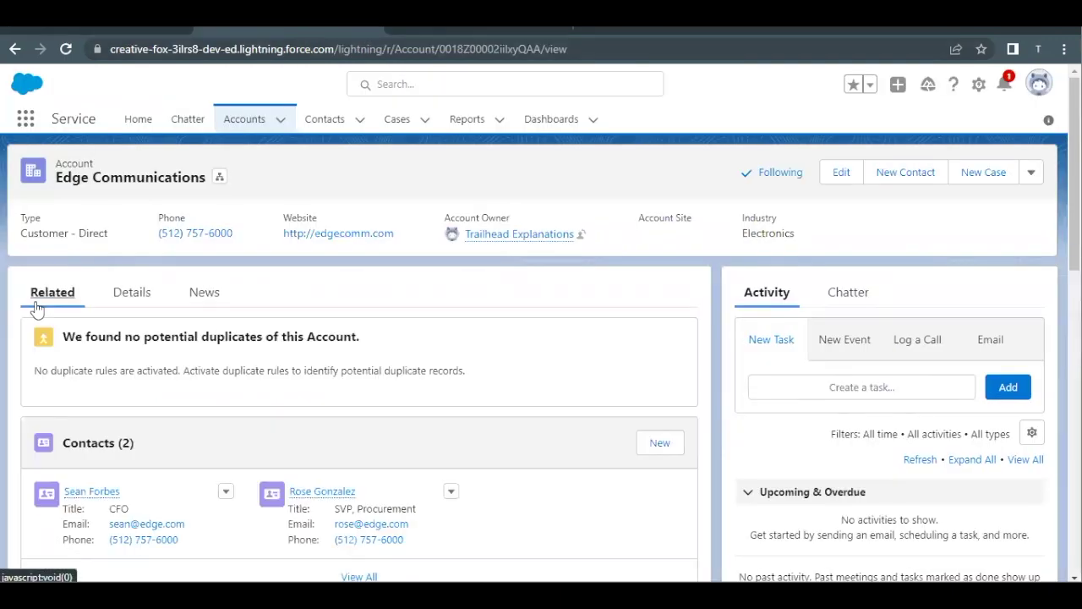
scroll(202, 397, "down", 5)
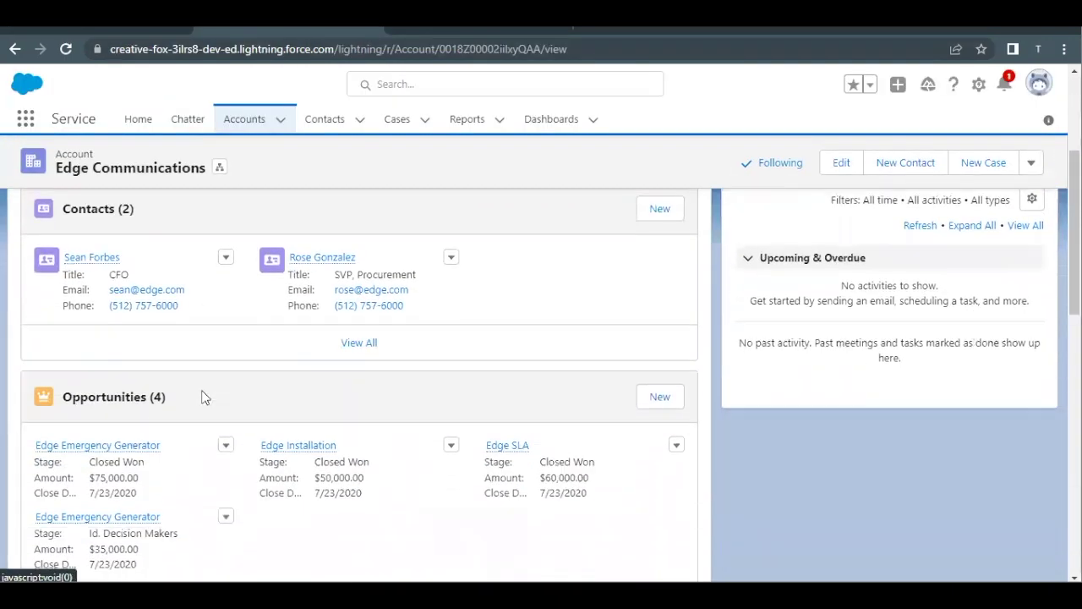
scroll(204, 397, "down", 1)
scroll(204, 397, "up", 2)
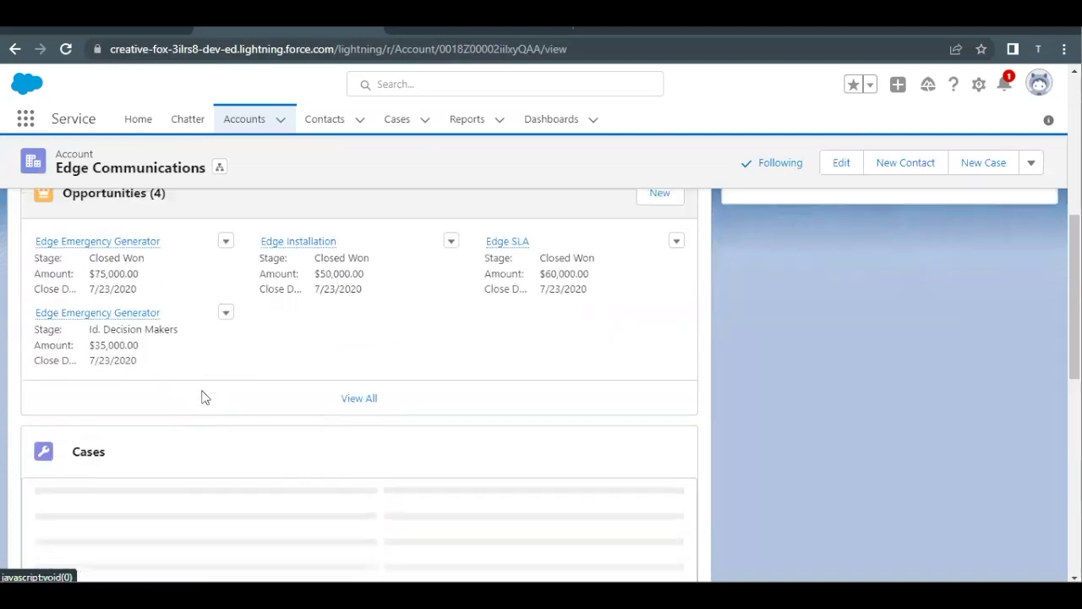
scroll(204, 397, "down", 1)
scroll(309, 414, "down", 1)
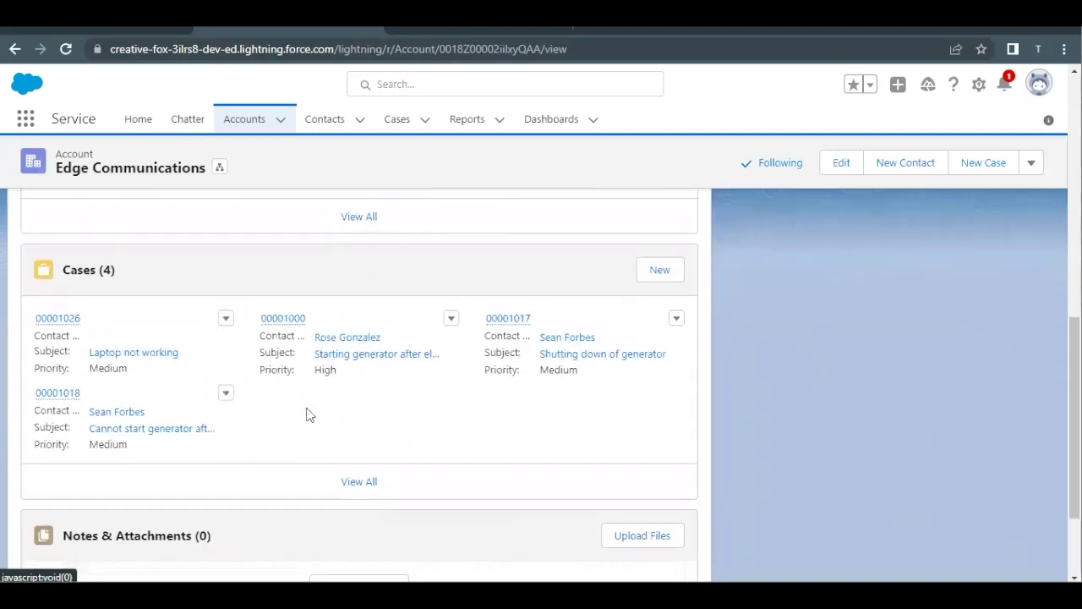
left_click(670, 247)
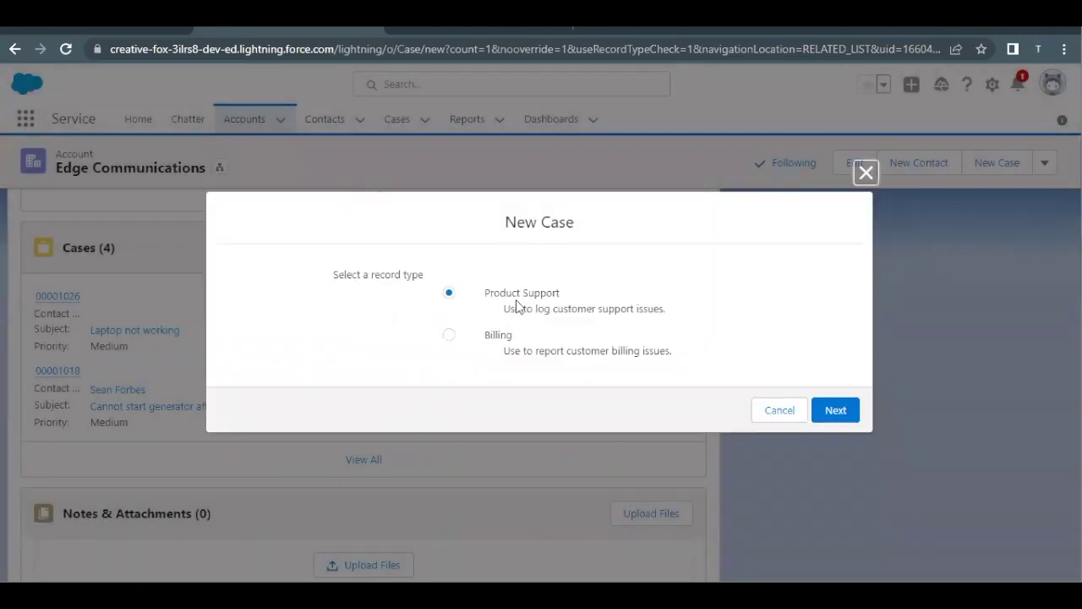
left_click(833, 409)
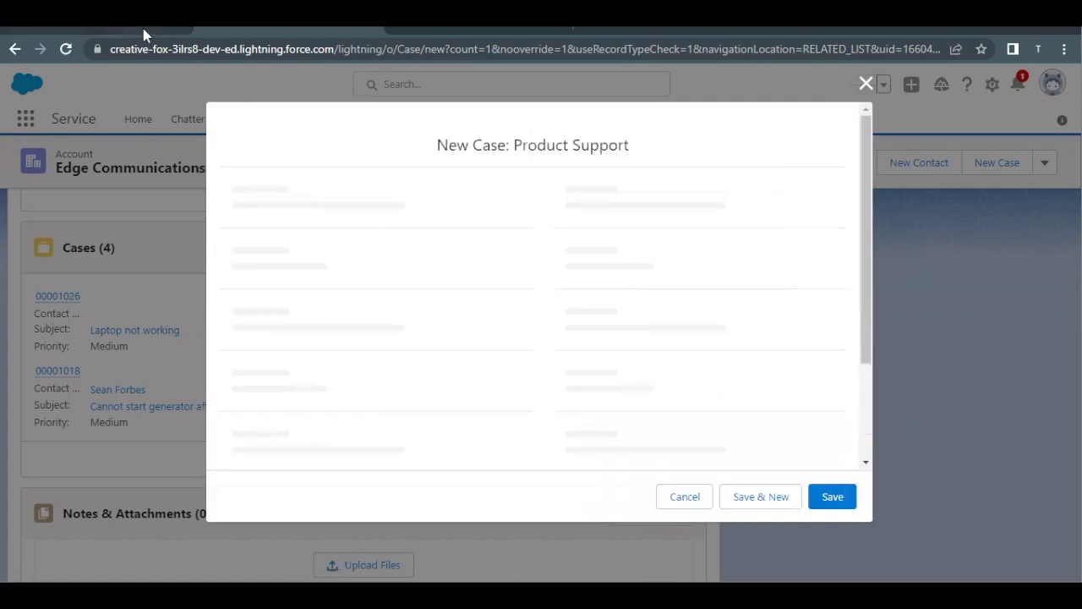
Look up the case details in Trailhead, and set the new case's Product to GC1040 and its Type to Electronic.
left_click(143, 28)
scroll(189, 296, "down", 1)
left_click_drag(187, 279, 306, 279)
left_click(258, 318)
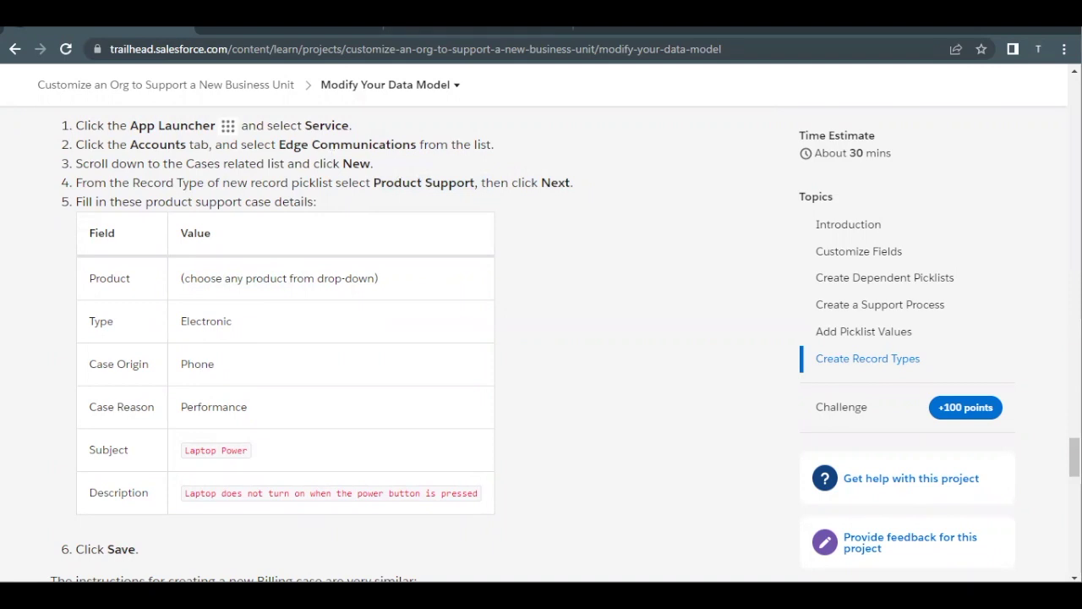
left_click(324, 28)
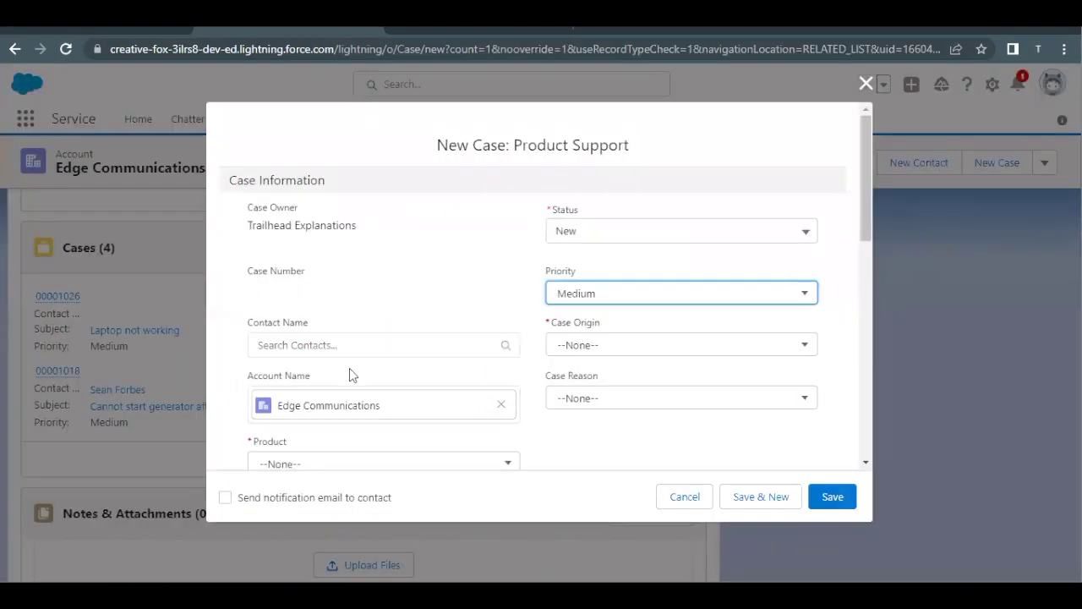
scroll(350, 375, "down", 3)
left_click(359, 308)
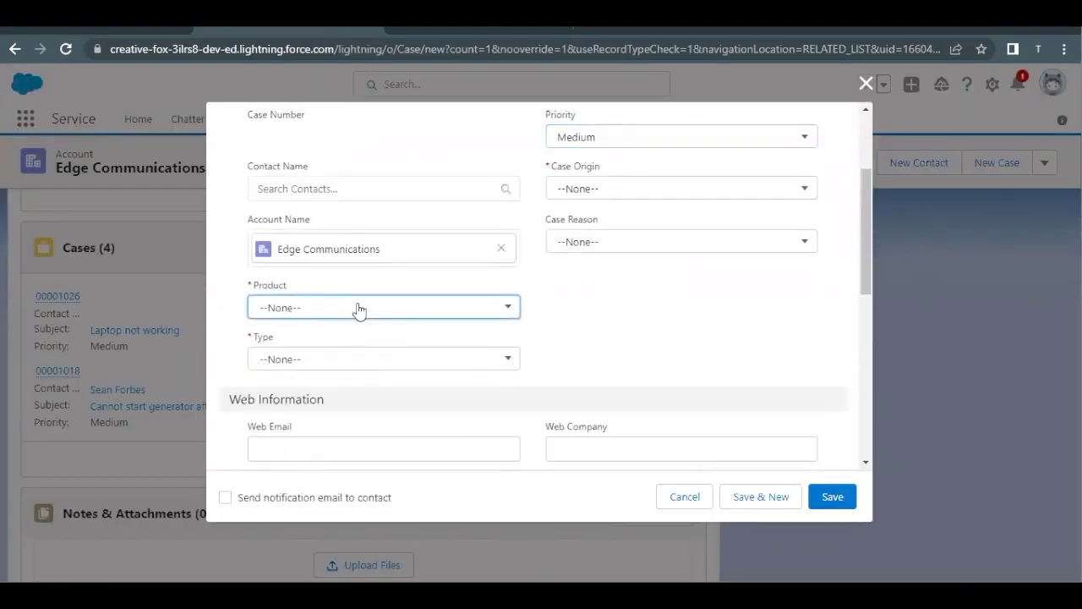
left_click(347, 315)
left_click(334, 355)
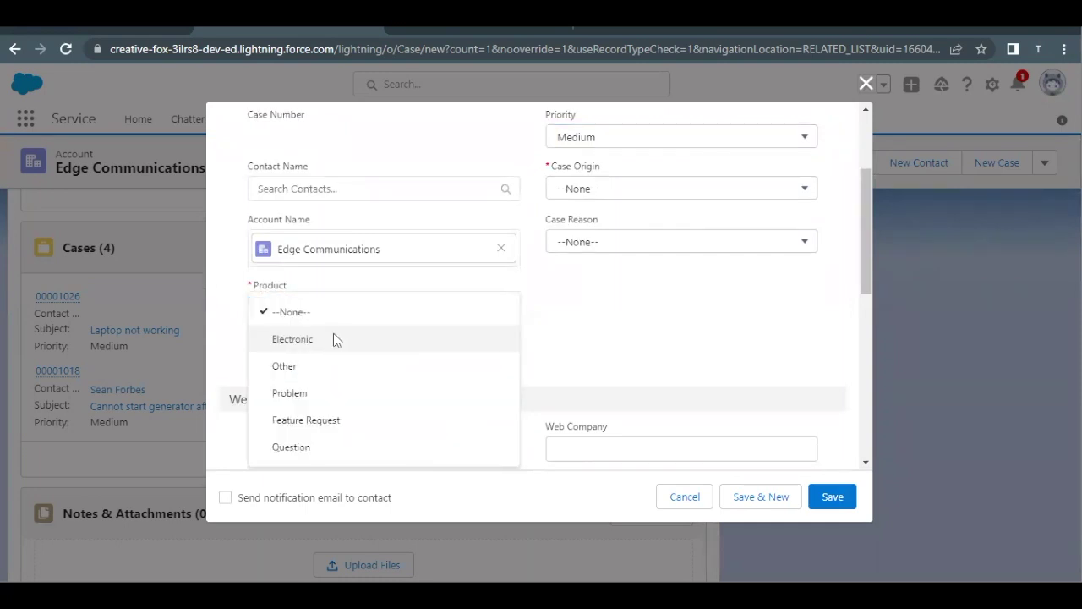
left_click(333, 341)
Set the new case's Case Origin to Phone and its Case Reason to Performance.
scroll(431, 300, "up", 3)
left_click(615, 311)
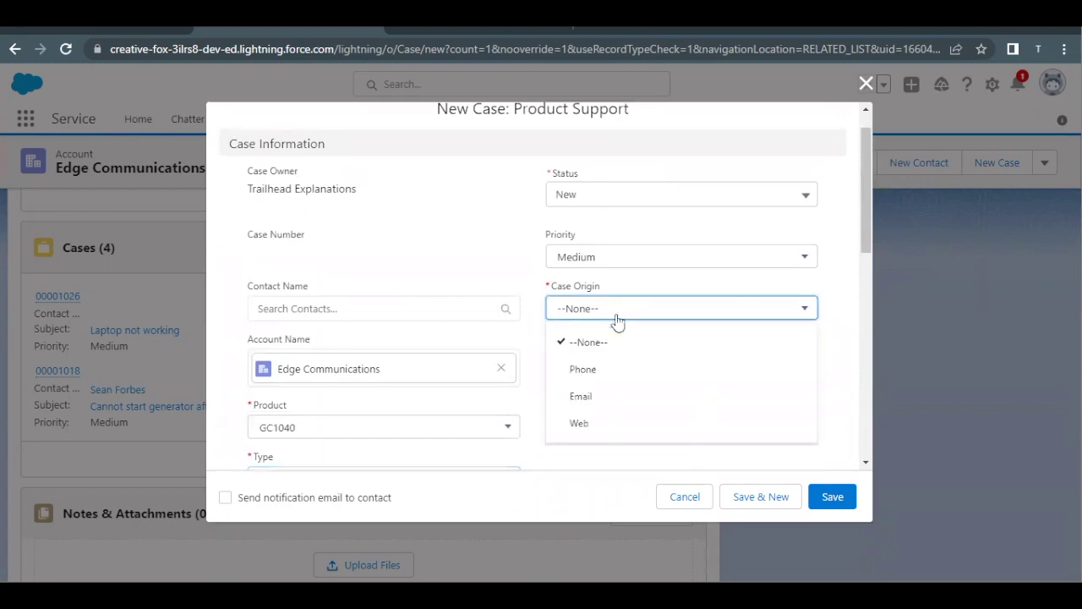
left_click(587, 374)
left_click(581, 360)
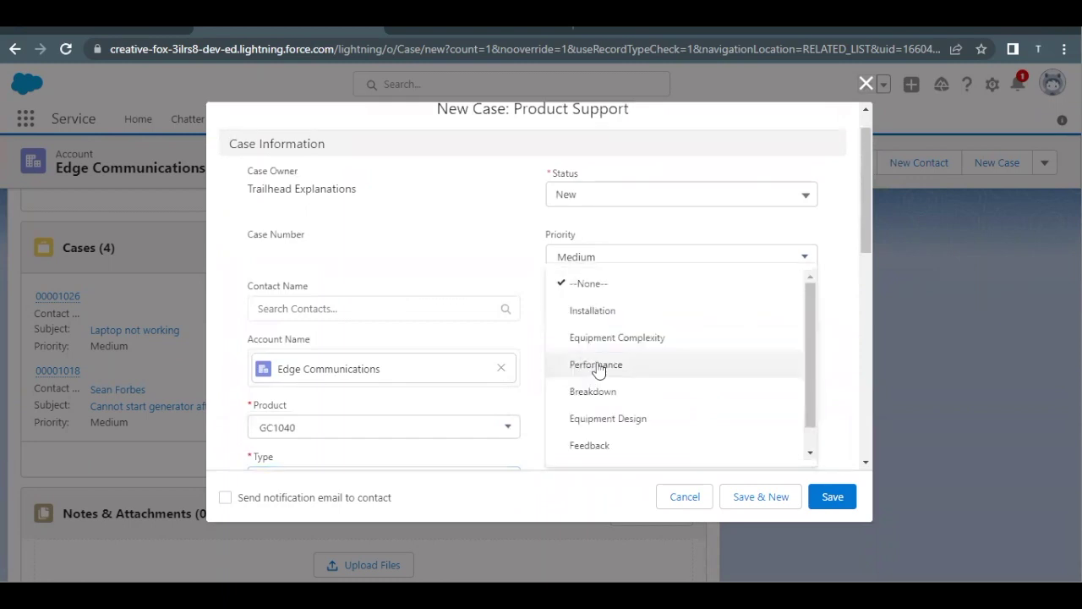
left_click(597, 365)
Copy the subject "Laptop Power" from the Trailhead case details into the new case's Subject.
left_click(142, 29)
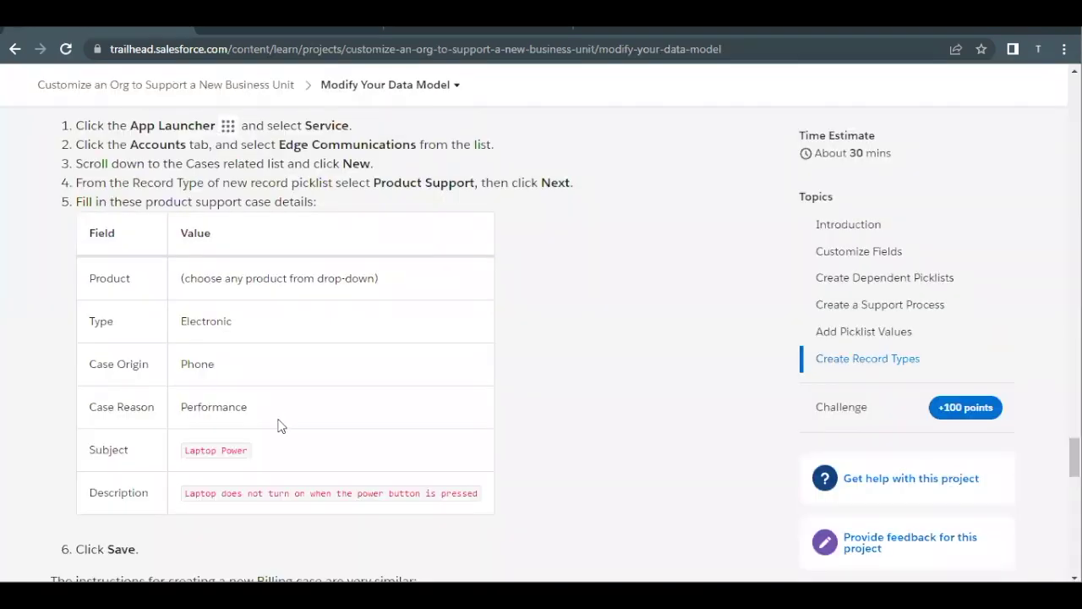
scroll(208, 396, "down", 1)
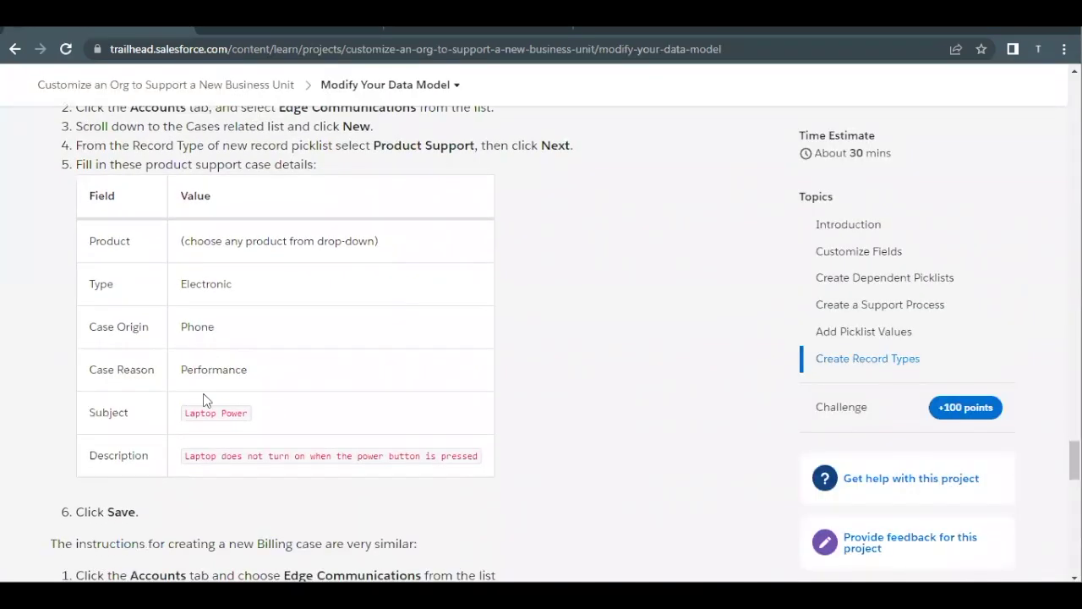
triple_click(207, 382)
key("ctrl+c")
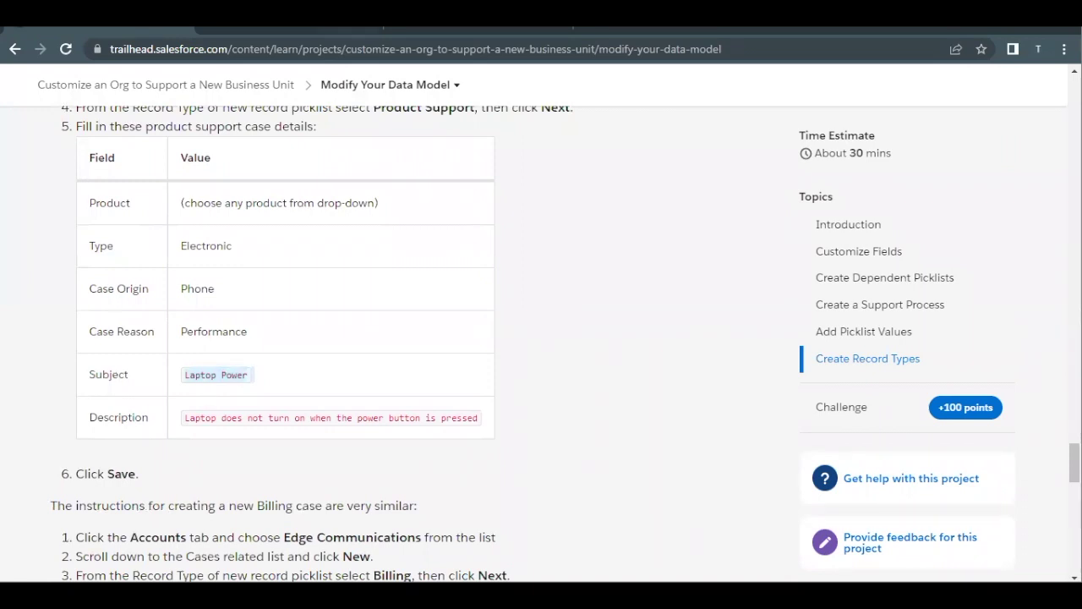
left_click(322, 32)
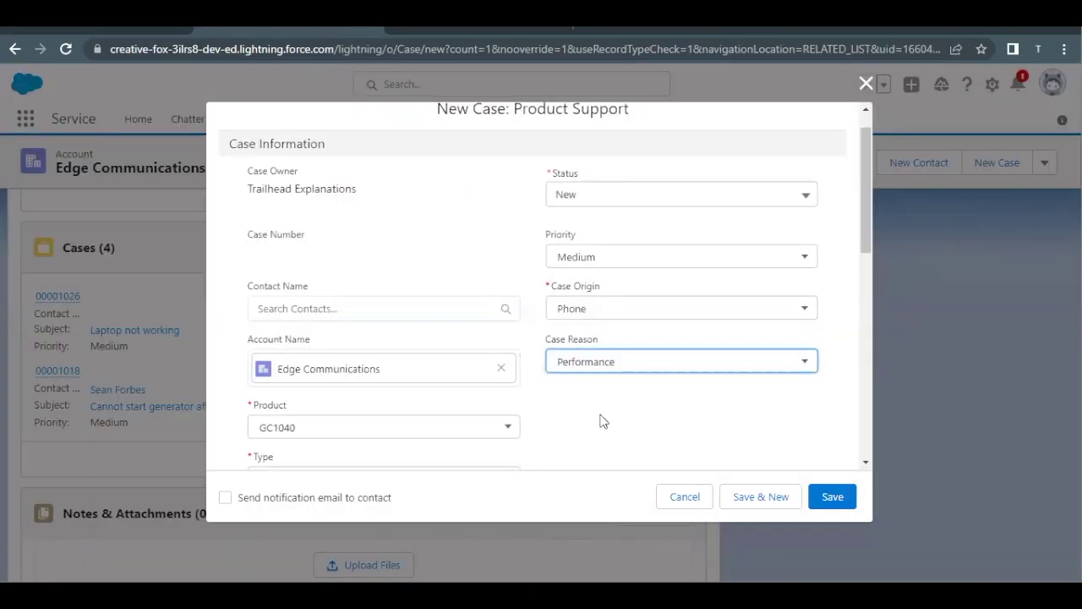
scroll(507, 414, "down", 5)
scroll(377, 410, "down", 3)
left_click(372, 261)
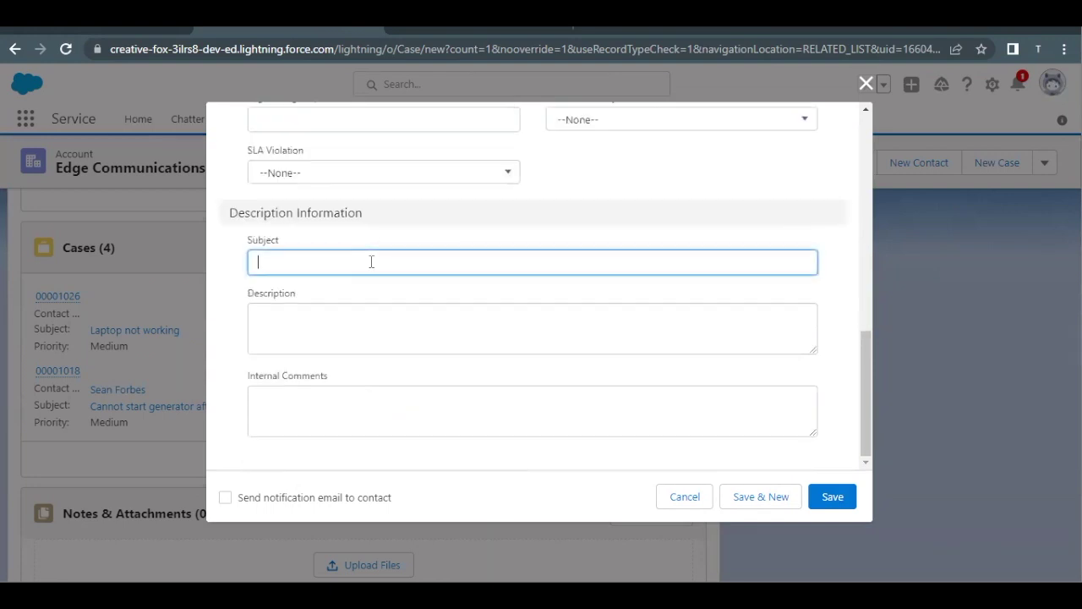
key("ctrl+v")
Copy "Laptop does not turn on when the power button is pressed" from Trailhead into the new case's Description.
key("ctrl+Tab")
triple_click(227, 416)
key("ctrl+c")
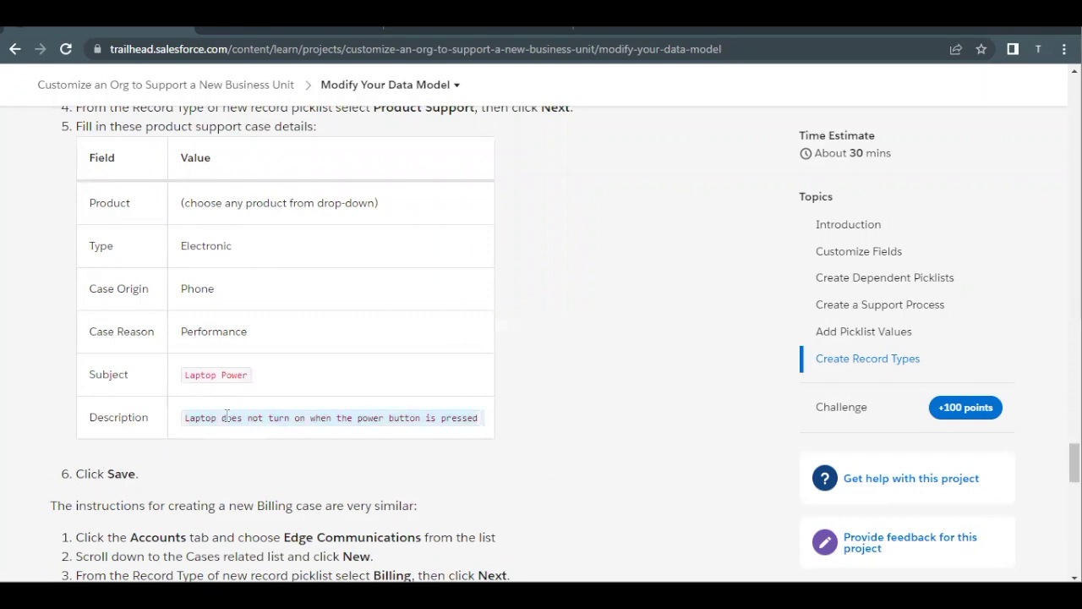
left_click(297, 28)
left_click(296, 312)
key("ctrl+v")
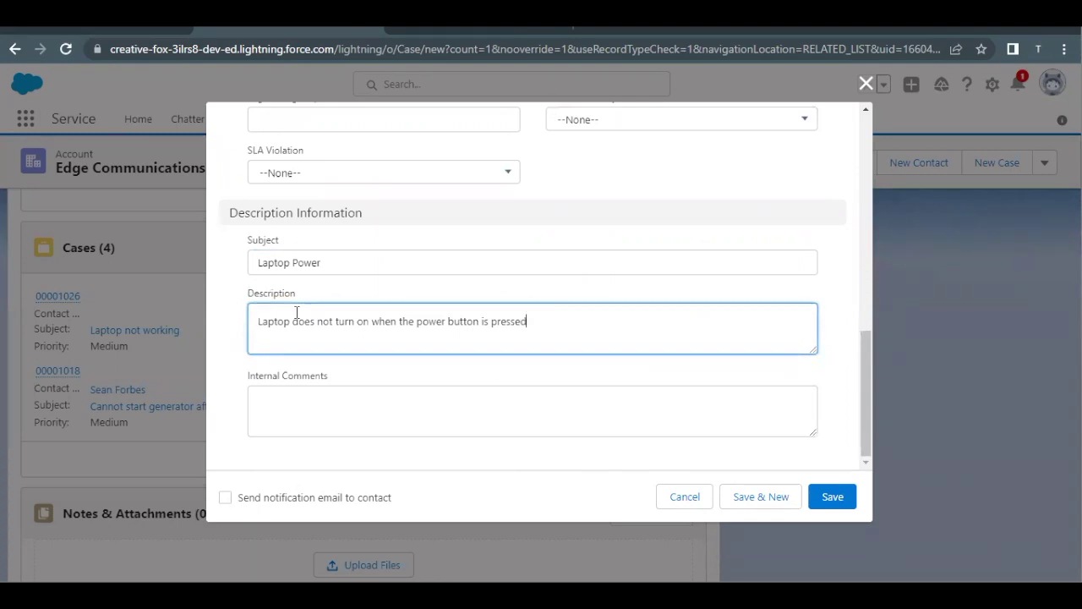
Review the Product Support case's Product, Type, Case Origin and Case Reason against the Trailhead case details.
scroll(296, 313, "up", 6)
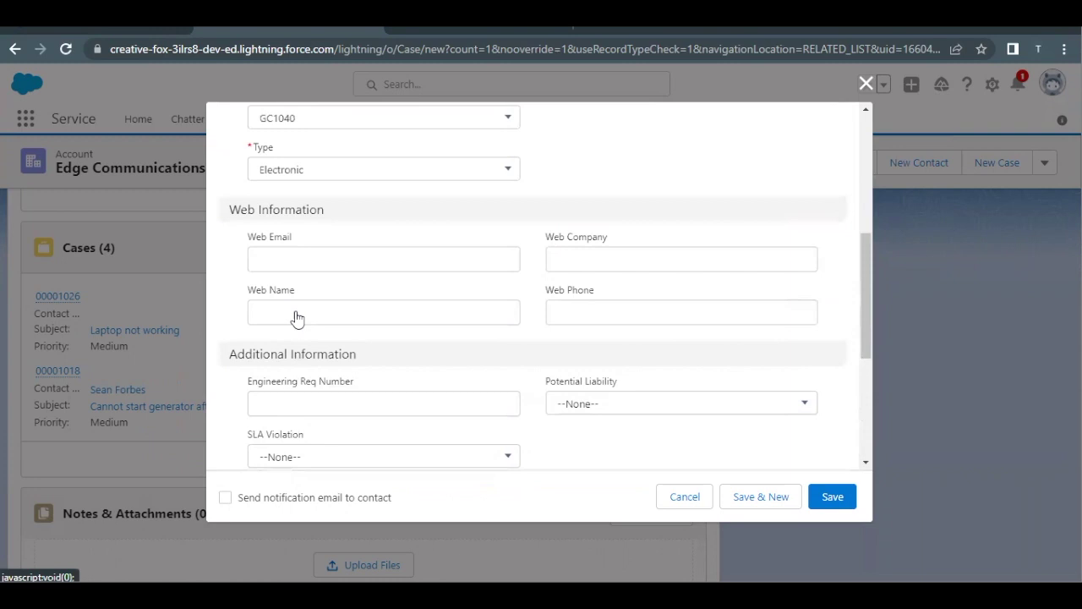
scroll(296, 314, "up", 3)
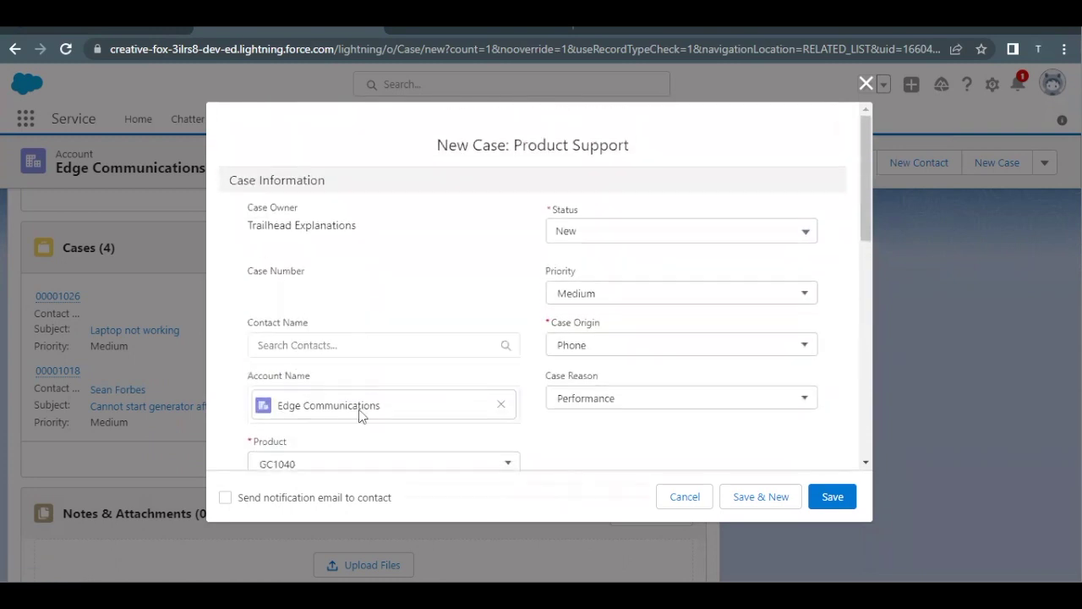
scroll(304, 422, "down", 2)
scroll(253, 360, "down", 1)
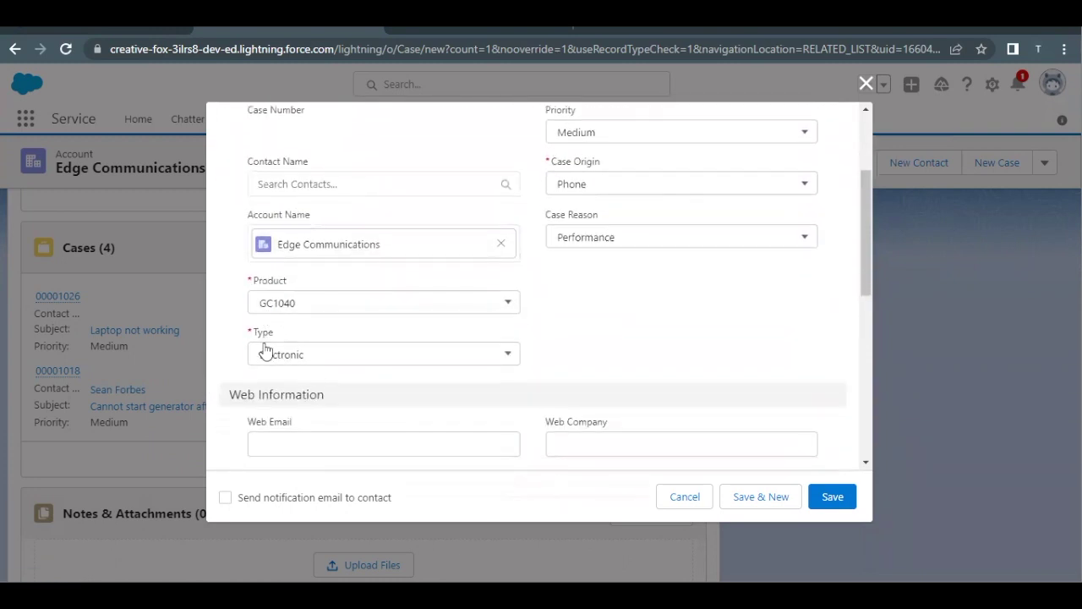
scroll(321, 351, "up", 1)
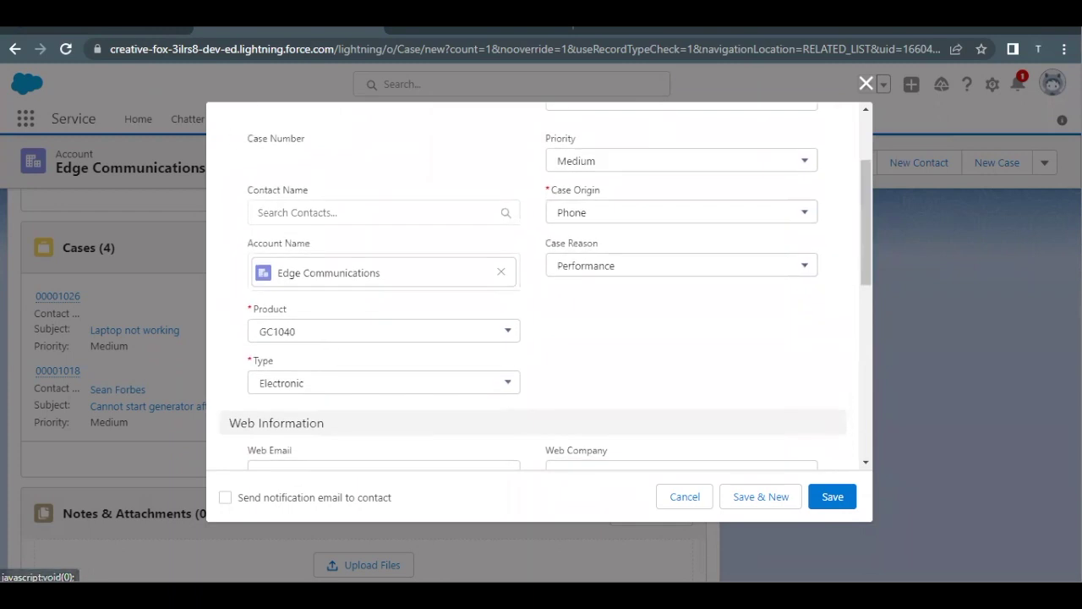
left_click(67, 27)
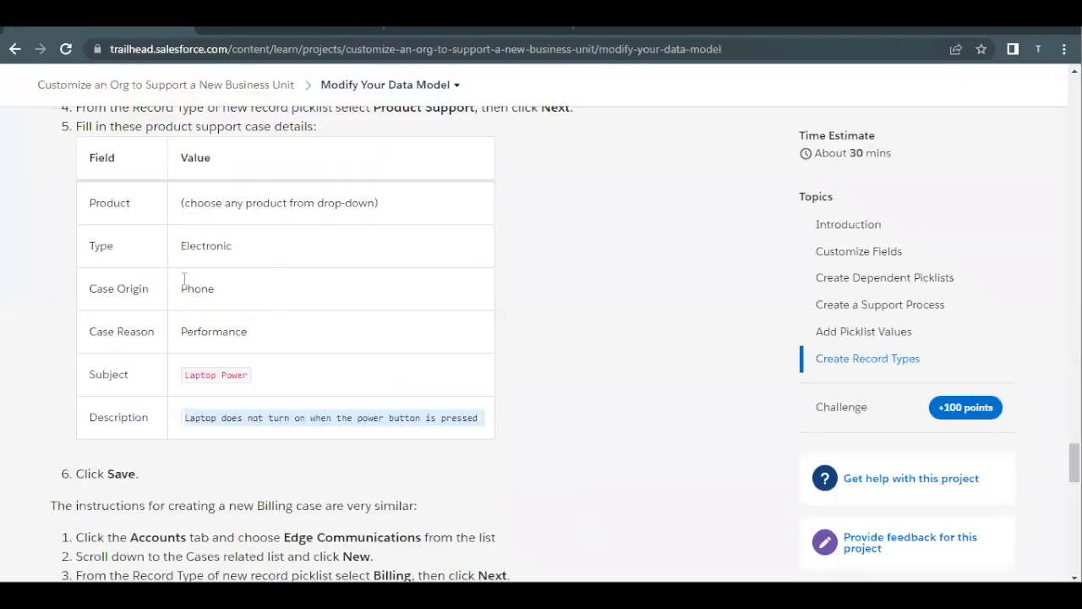
scroll(212, 355, "down", 1)
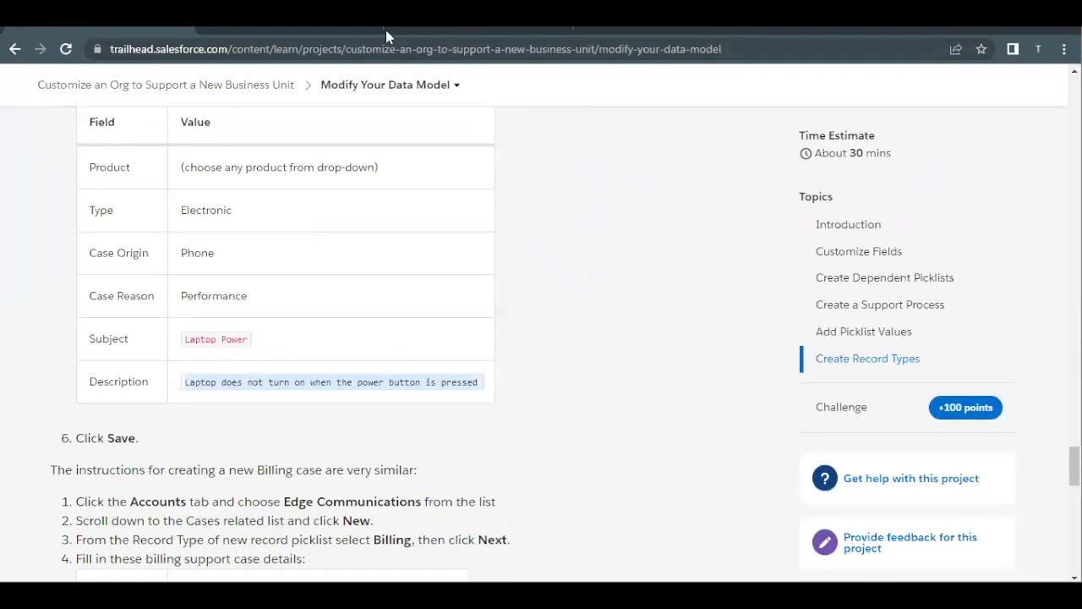
left_click(323, 28)
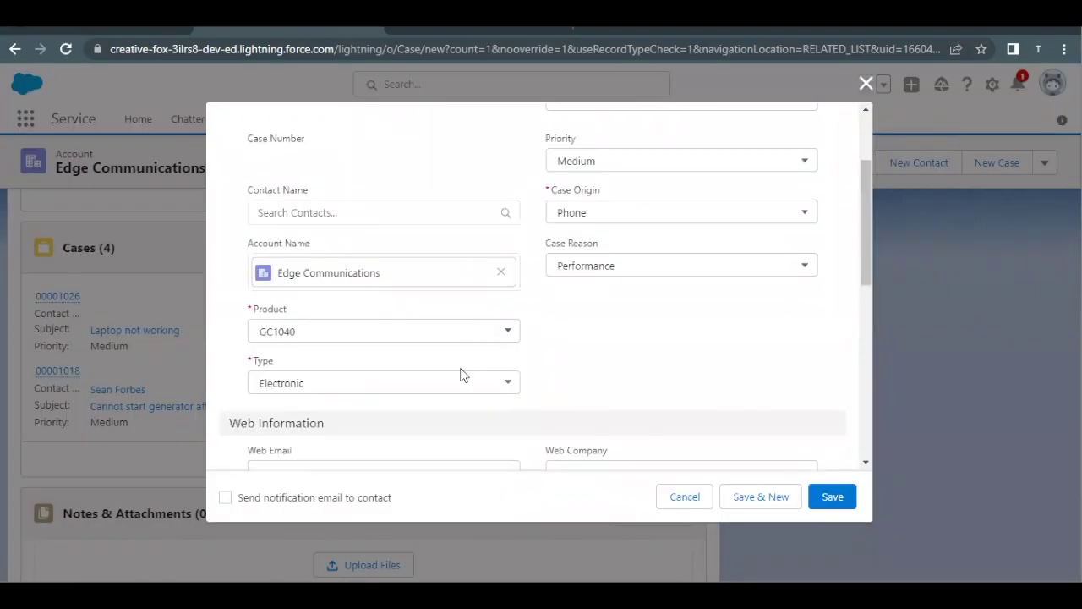
Save the Product Support case and consult the Trailhead instructions for creating a Billing case.
left_click(848, 506)
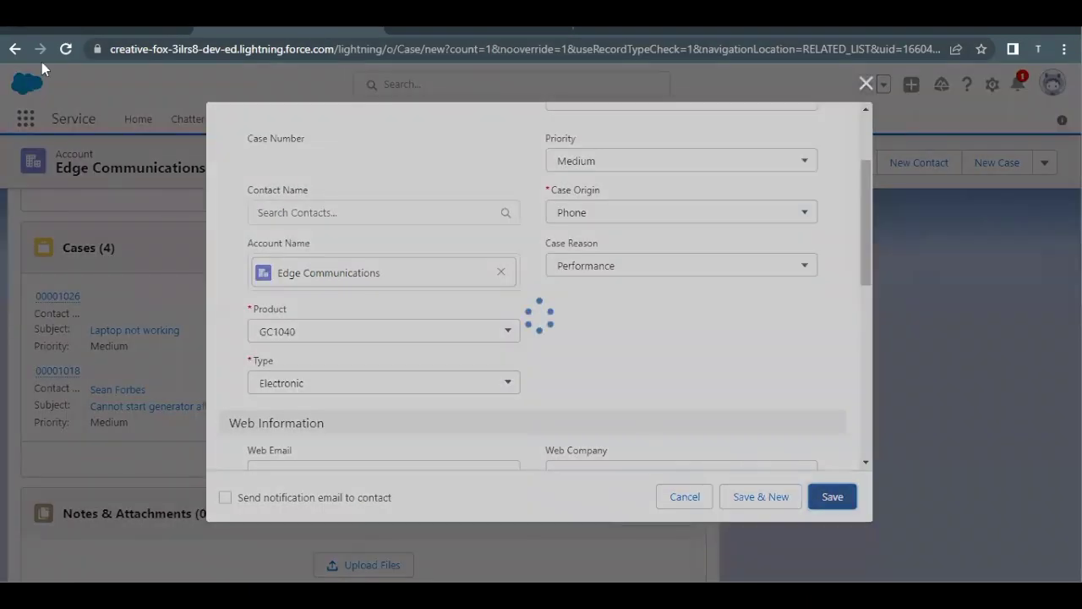
left_click(85, 32)
scroll(256, 332, "down", 5)
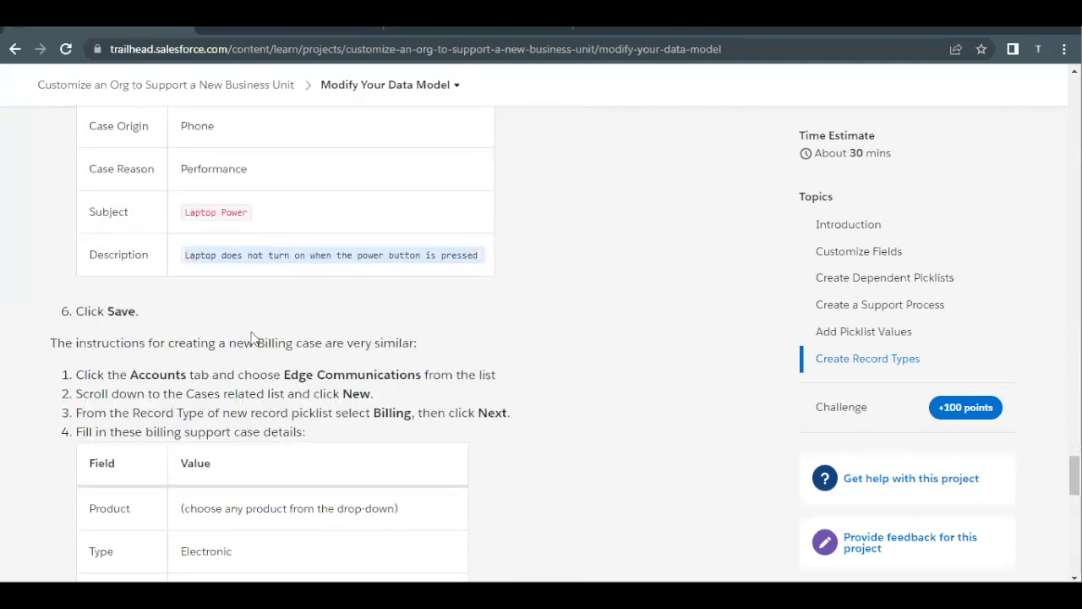
scroll(251, 331, "down", 1)
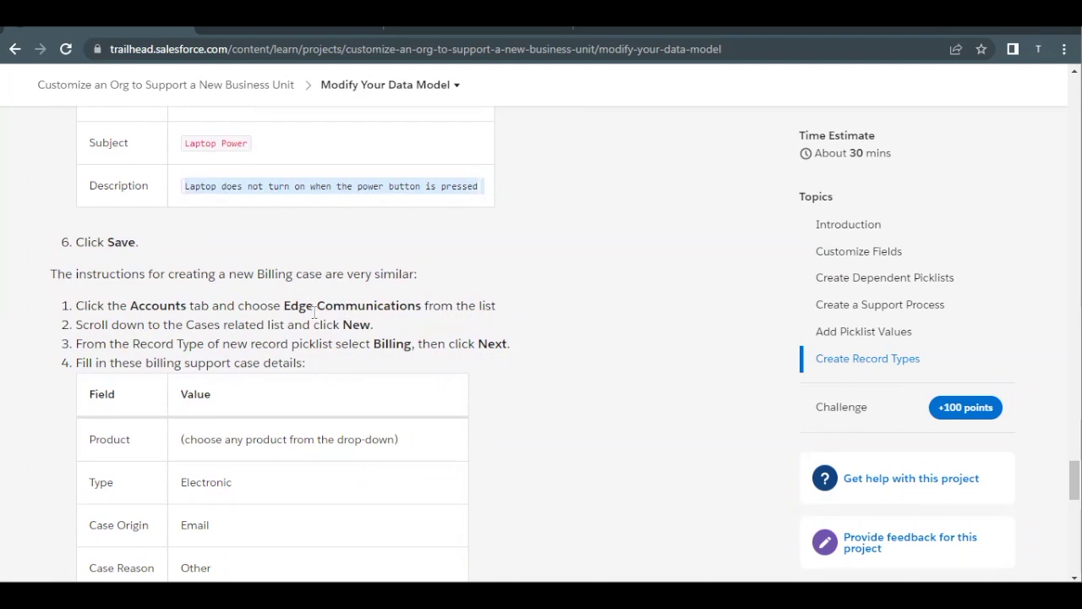
left_click(283, 317)
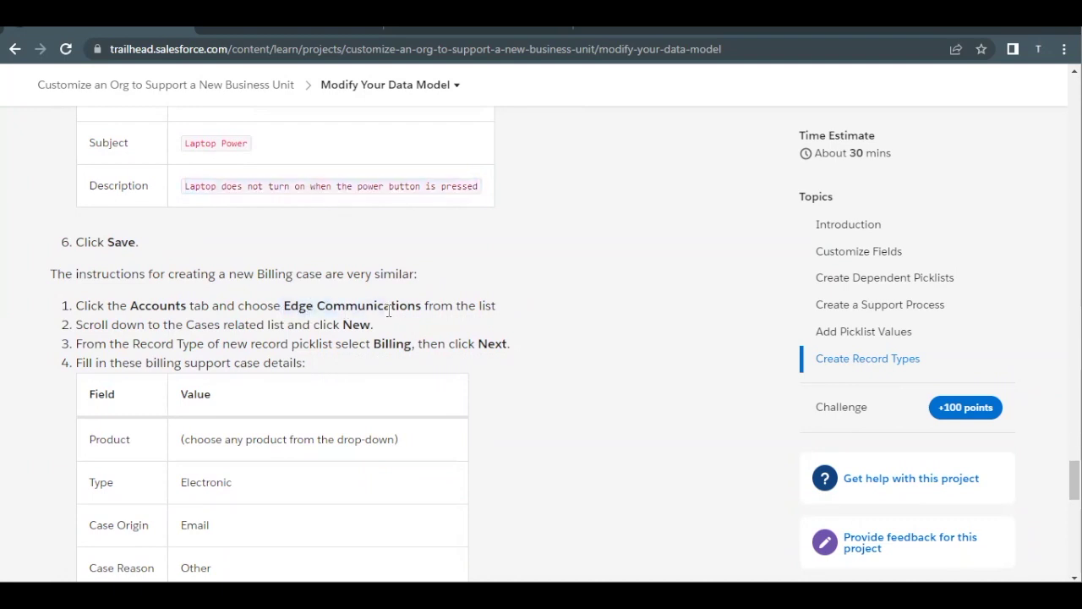
Start a new case with the Billing record type from the Cases related list of the Edge Communications account.
left_click(298, 34)
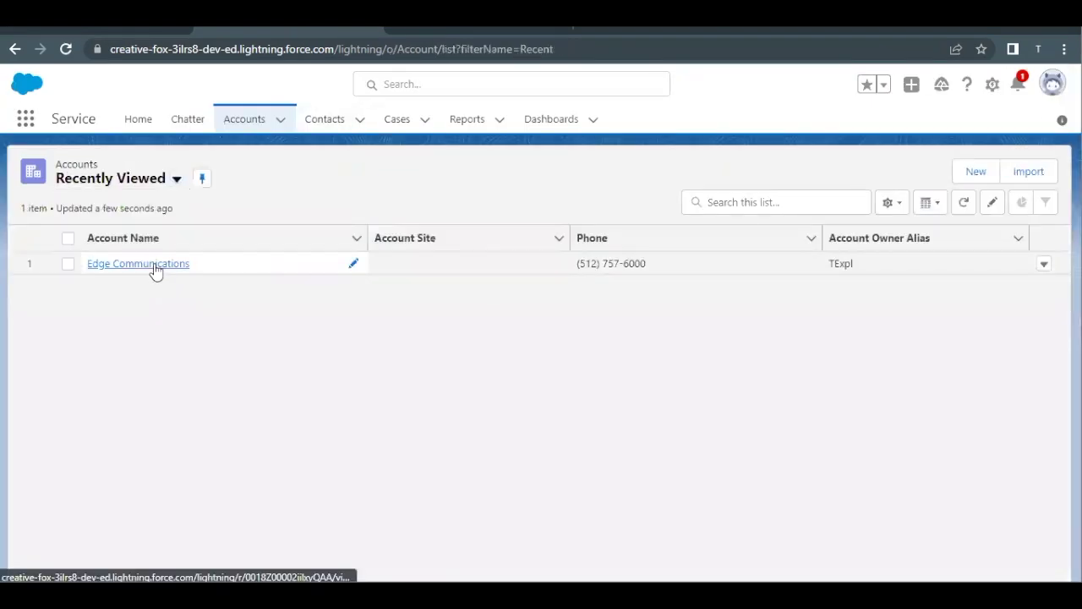
left_click(155, 267)
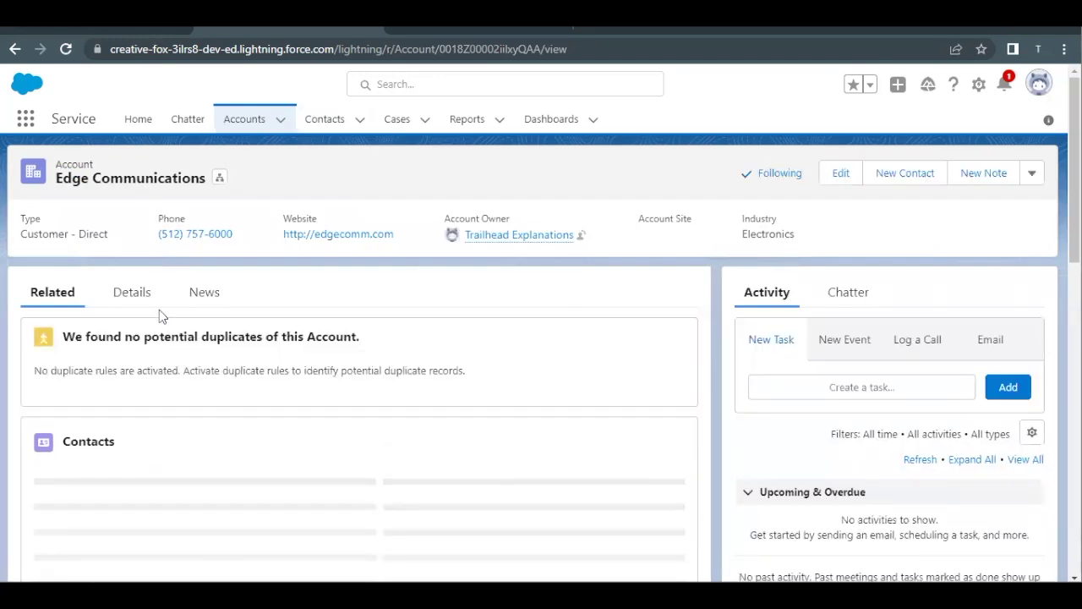
scroll(159, 310, "down", 1)
scroll(159, 309, "down", 3)
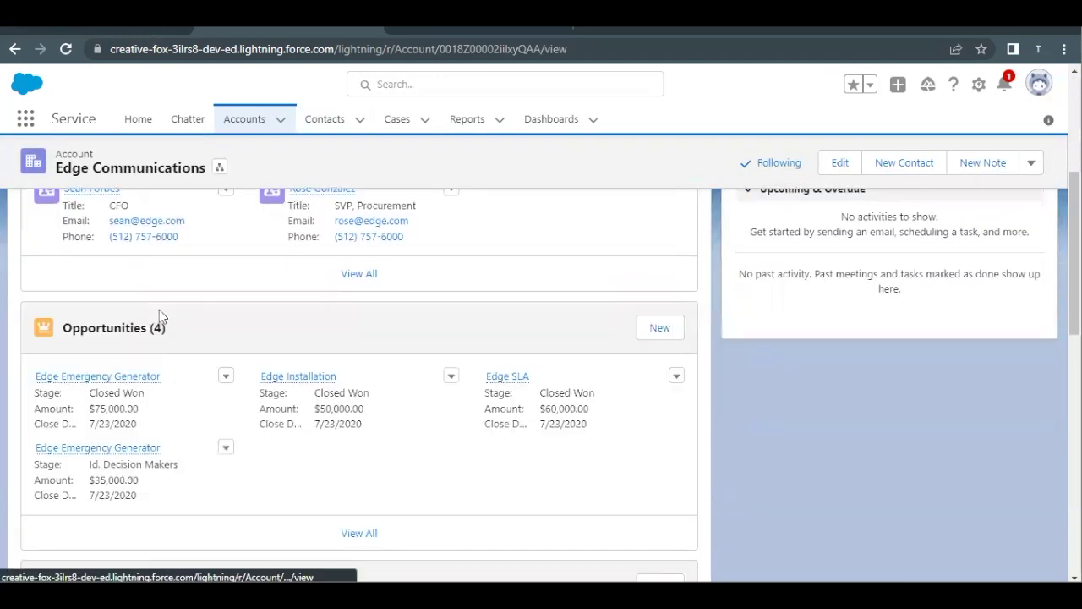
scroll(159, 309, "down", 2)
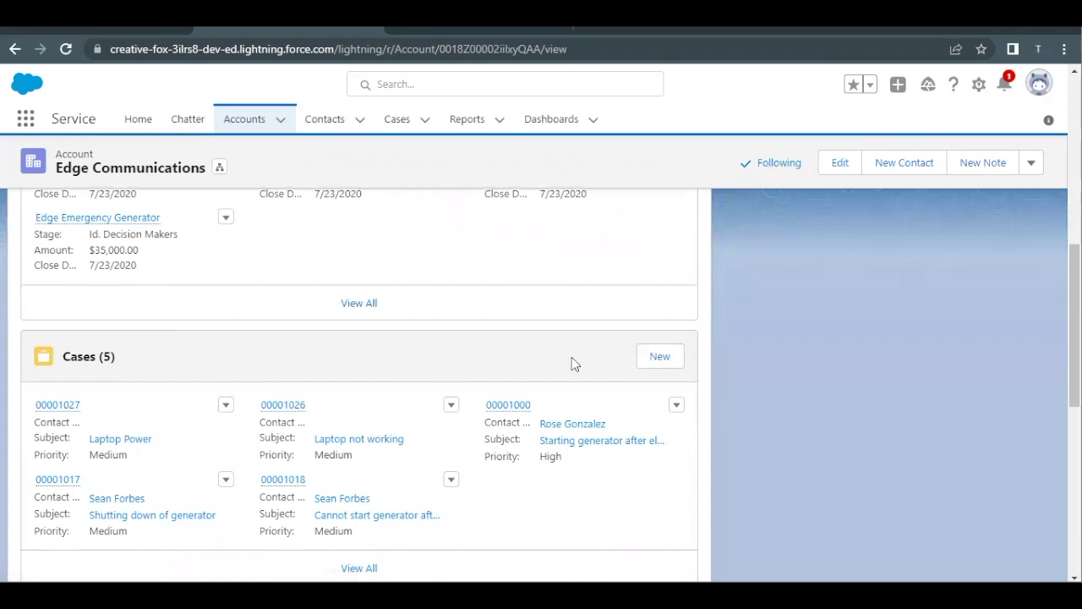
left_click(660, 356)
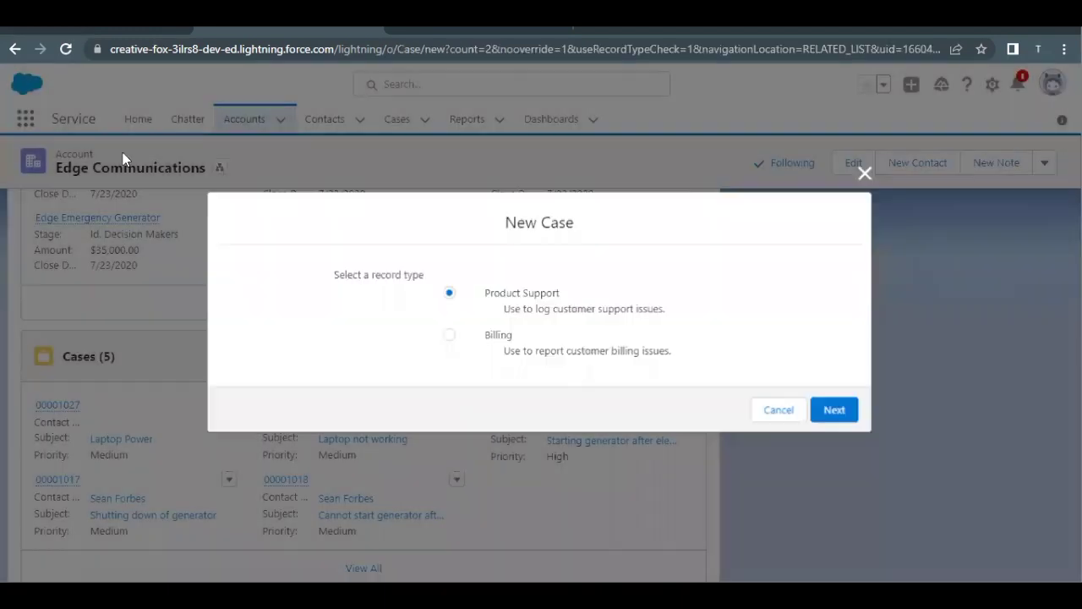
left_click(510, 338)
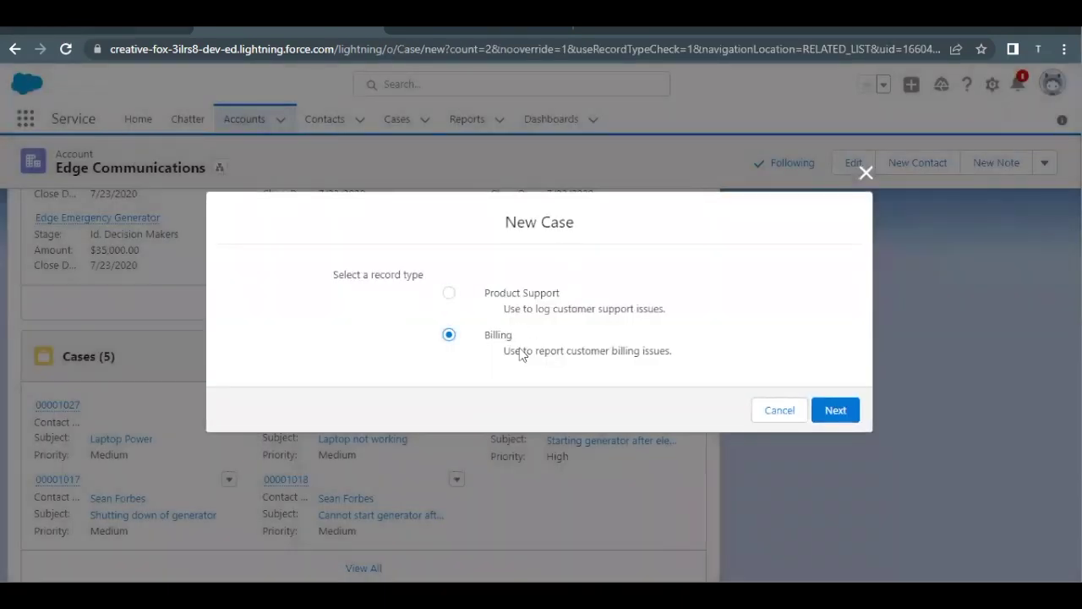
left_click(833, 411)
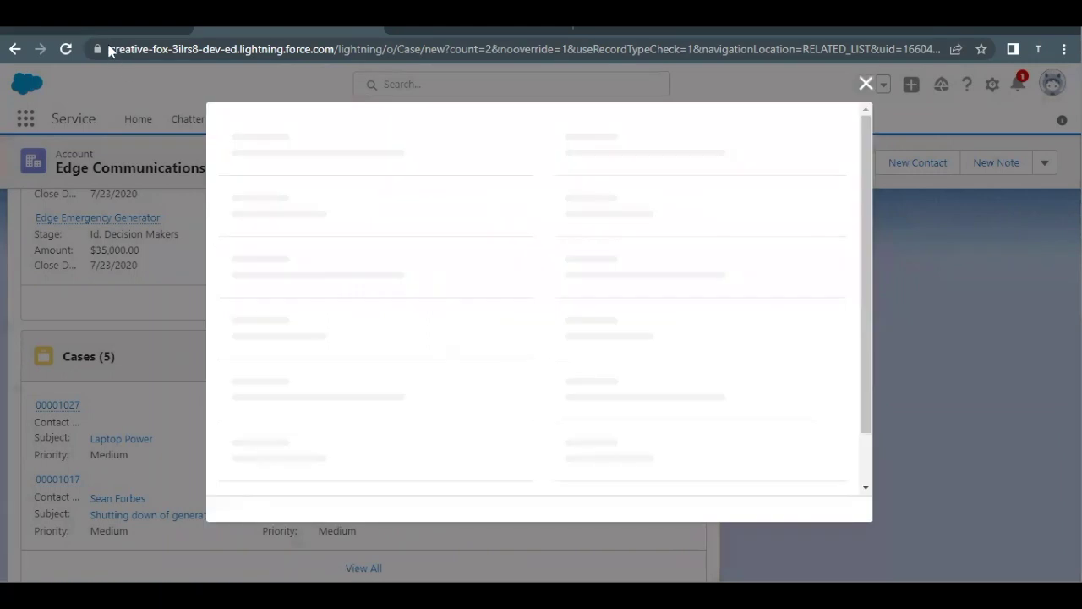
Following the Trailhead billing case details, set the new case's Case Origin to Email and its Case Reason to Other.
left_click(108, 32)
scroll(290, 340, "down", 1)
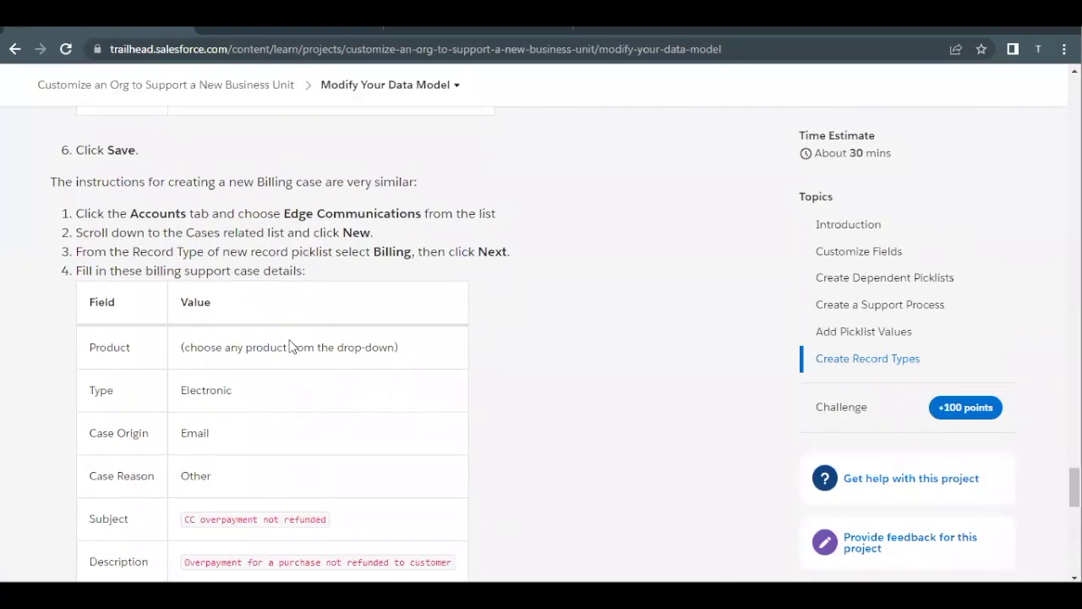
scroll(289, 342, "down", 1)
left_click_drag(178, 314, 450, 323)
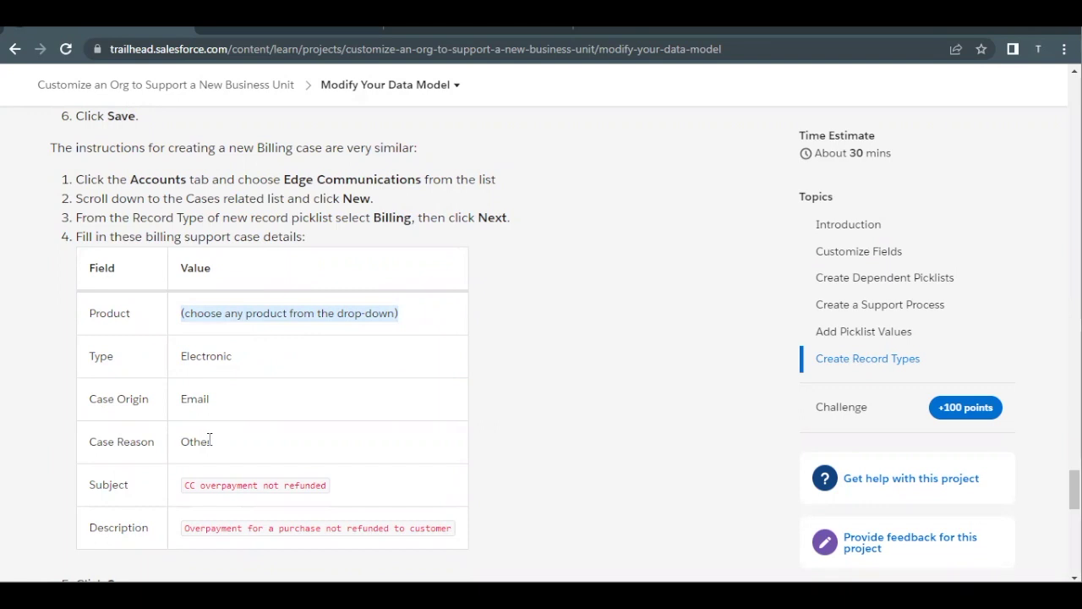
left_click(337, 27)
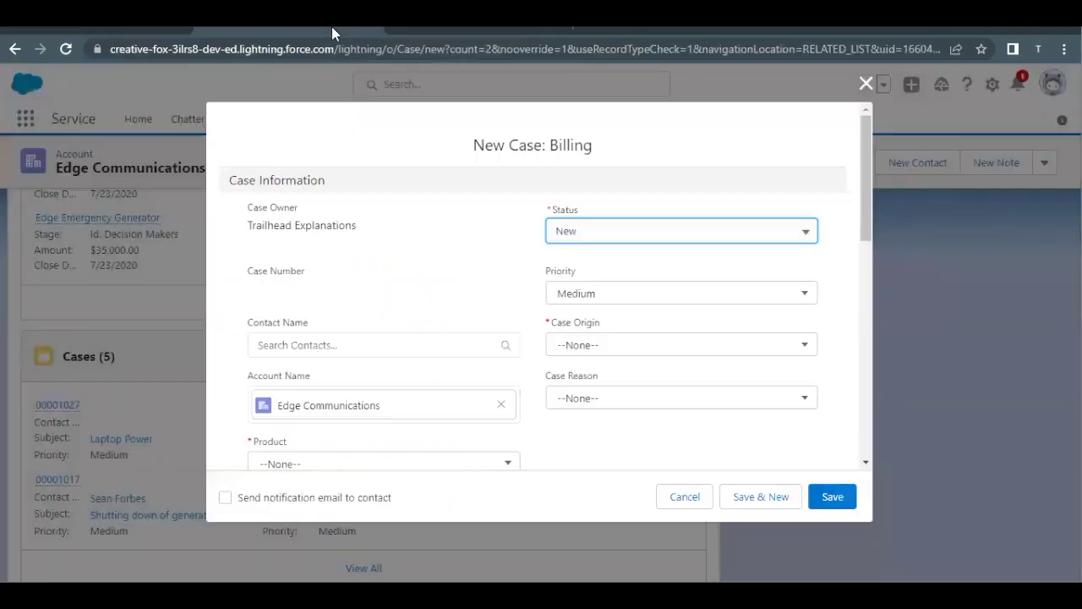
left_click(562, 345)
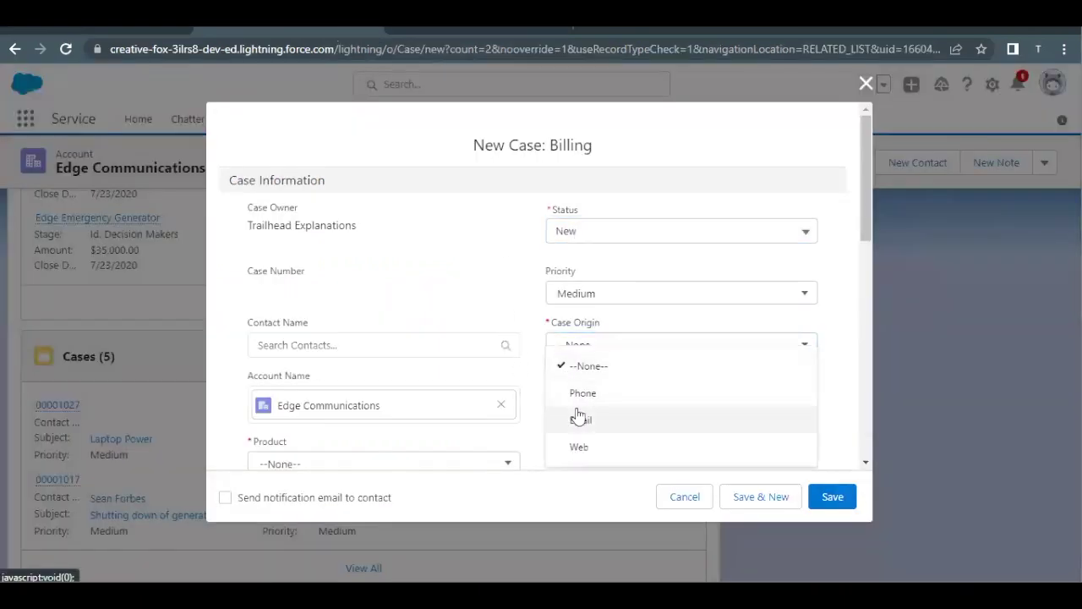
left_click(577, 419)
left_click(591, 408)
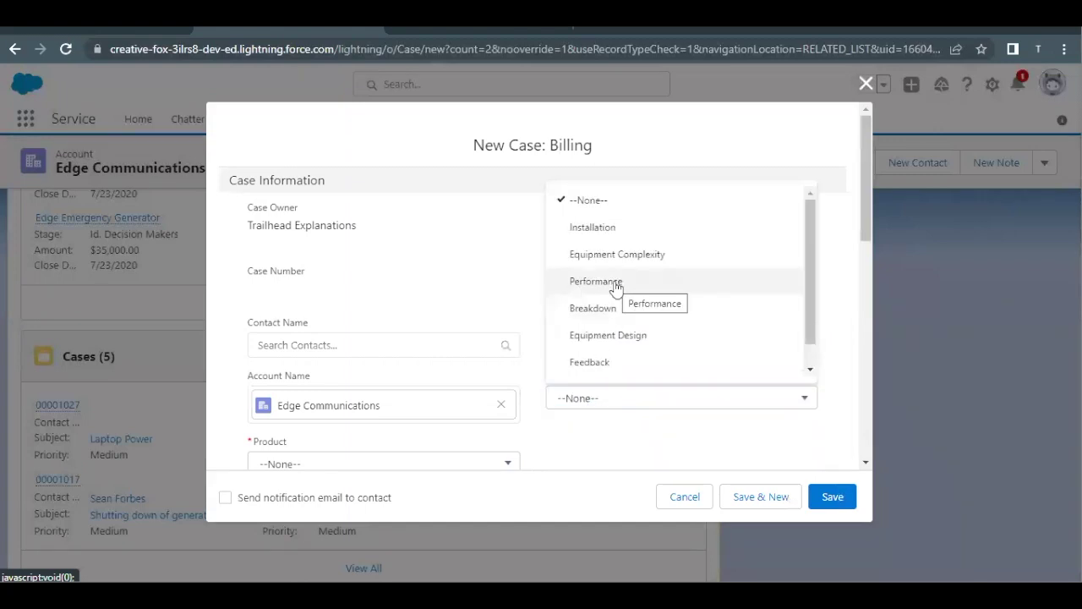
scroll(615, 288, "down", 1)
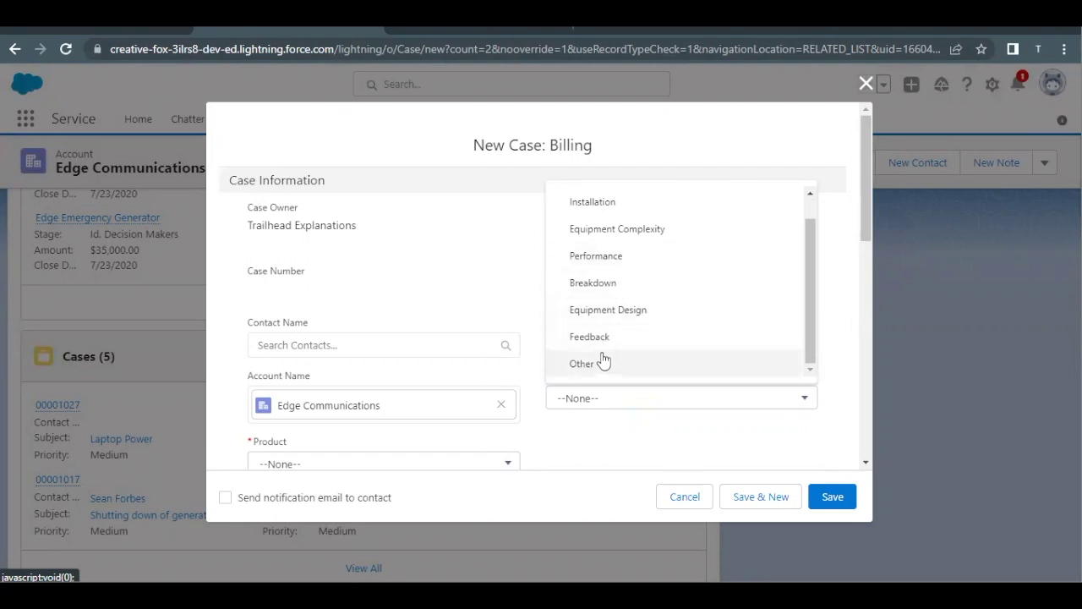
left_click(603, 358)
Set the Billing case's Product to GC3040 and its Type to Electronic.
scroll(378, 385, "down", 2)
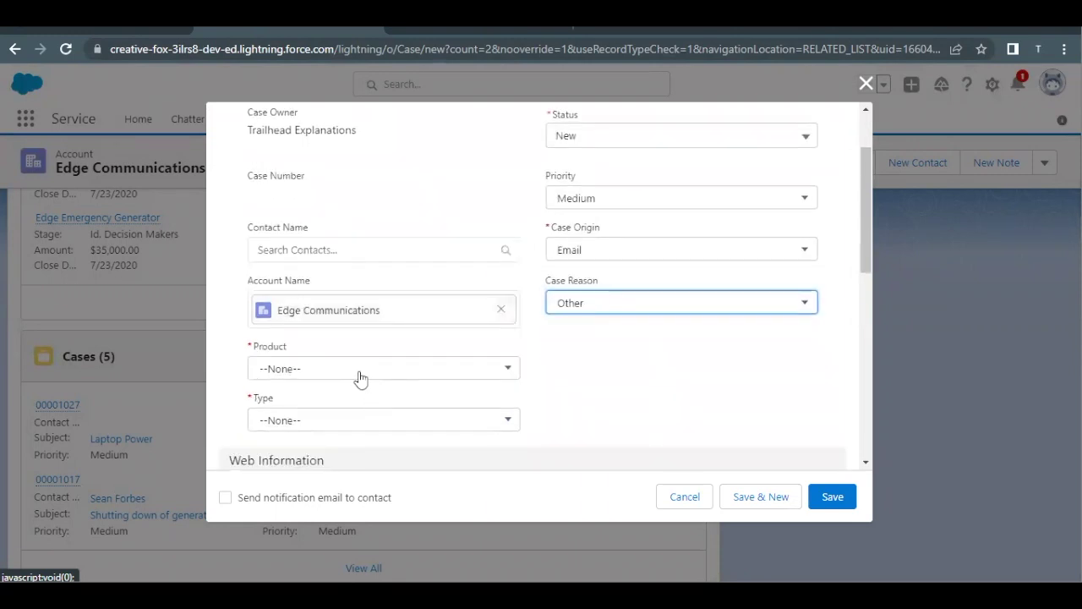
left_click(357, 376)
left_click(327, 391)
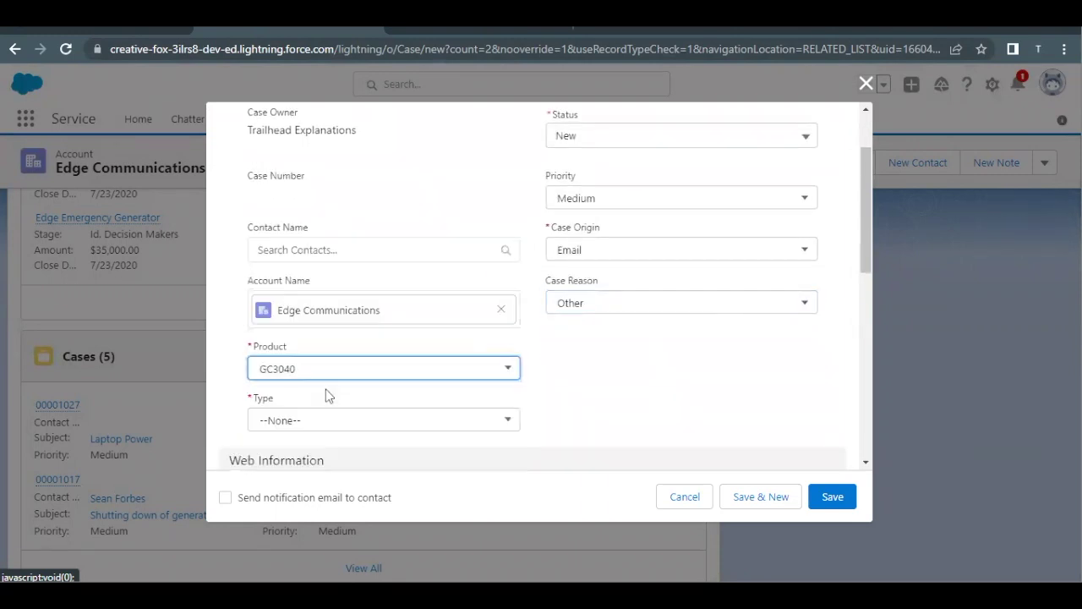
scroll(326, 389, "down", 4)
left_click(313, 218)
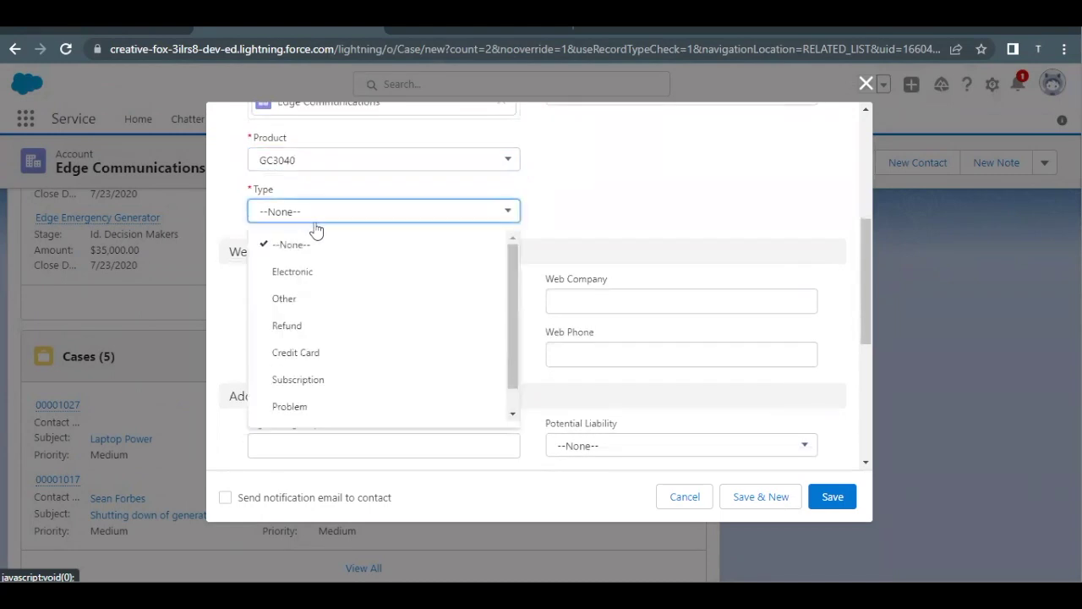
left_click(312, 271)
scroll(313, 272, "up", 3)
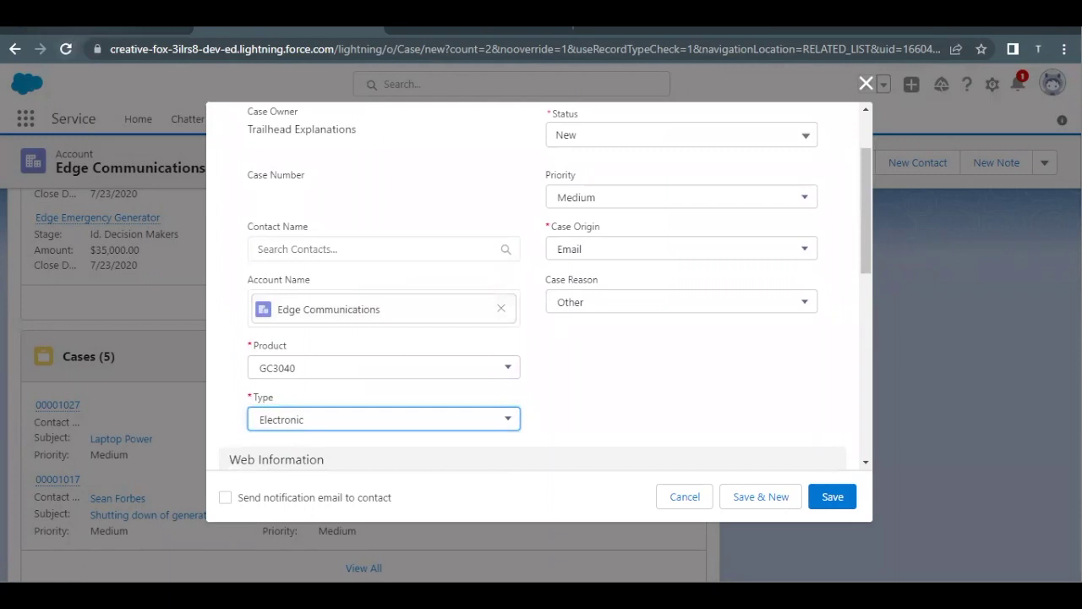
Copy the subject "CC overpayment not refunded" from the Trailhead case details into the Billing case's Subject.
left_click(78, 15)
scroll(270, 349, "down", 1)
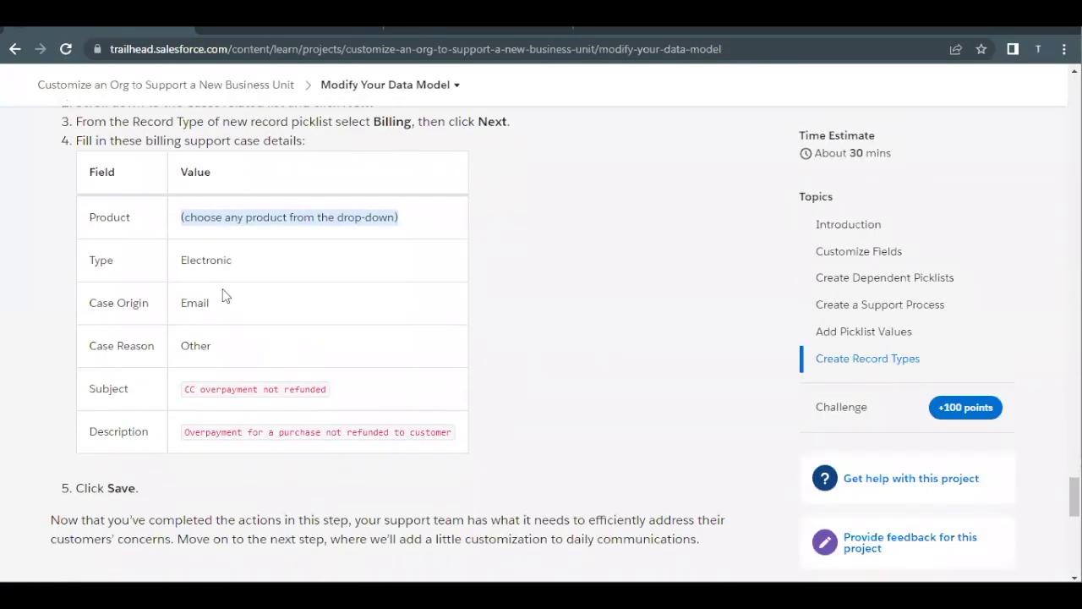
triple_click(206, 391)
key("ctrl+c")
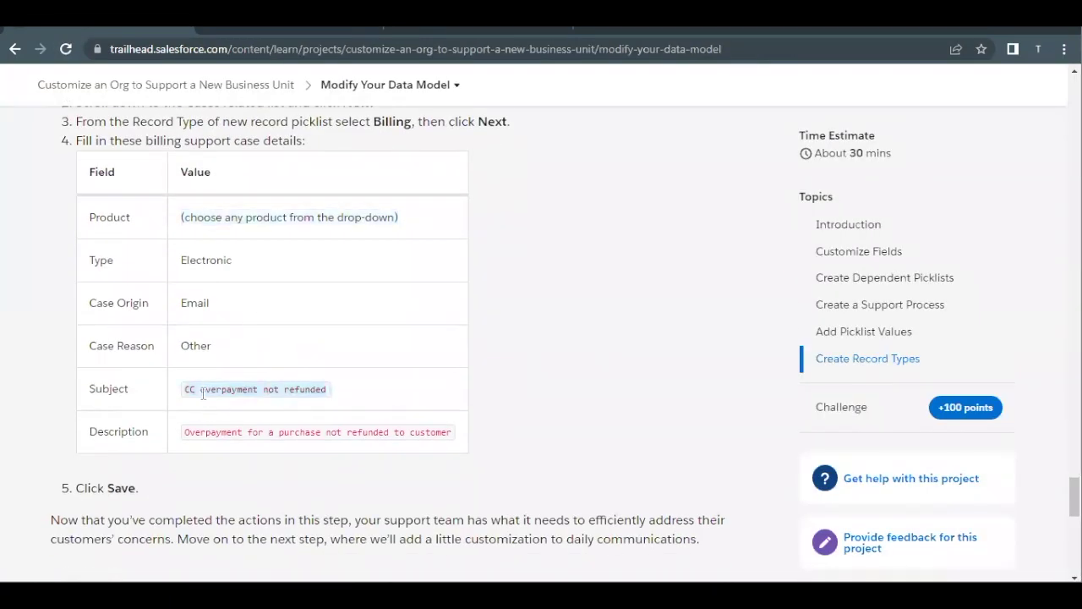
left_click(306, 21)
scroll(415, 389, "down", 5)
left_click(327, 257)
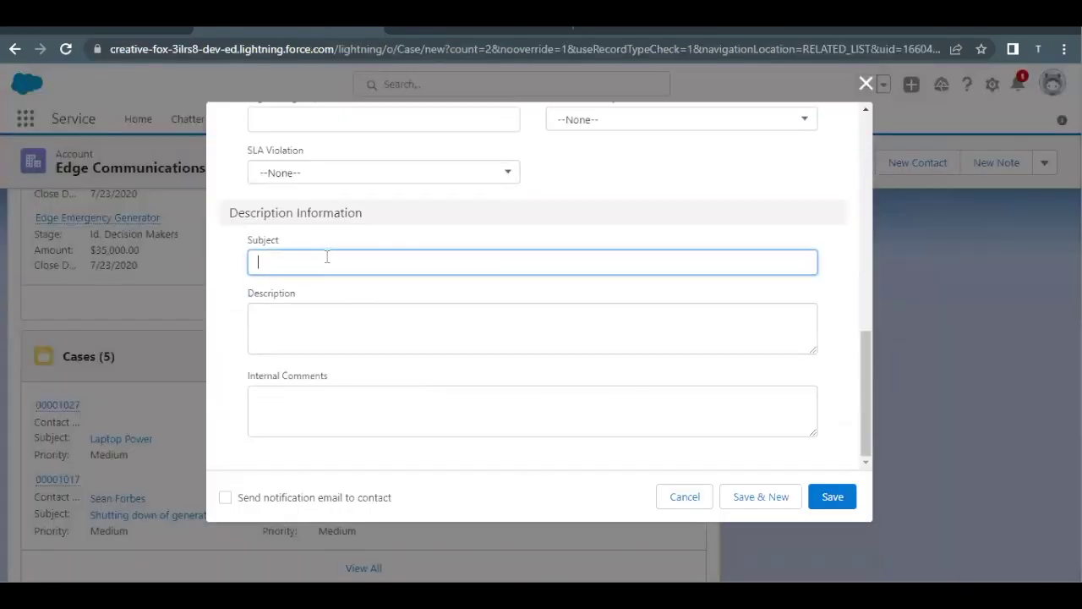
key("ctrl+v")
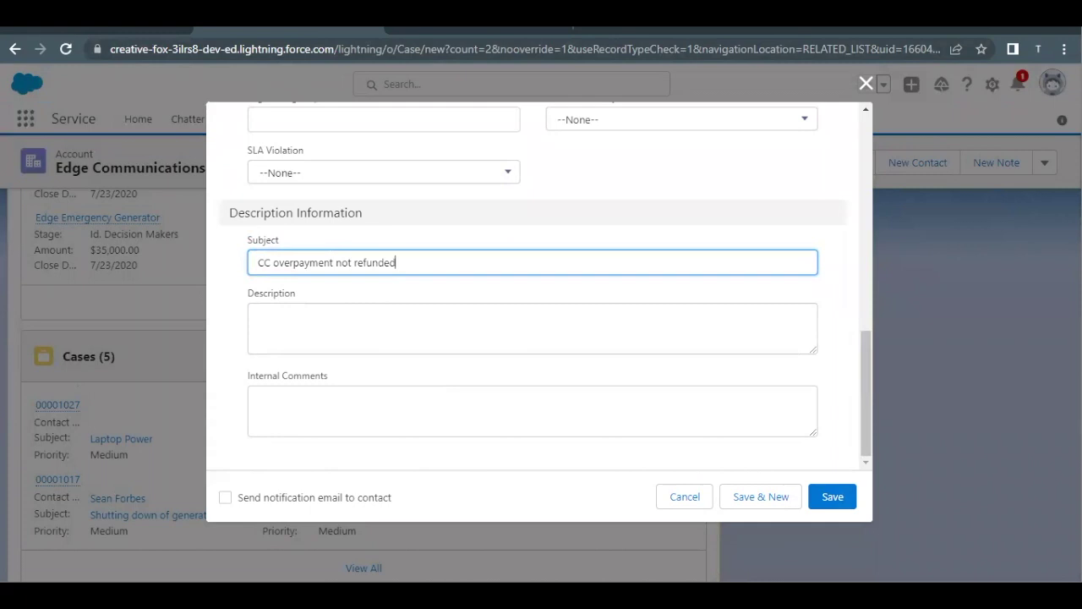
Copy "Overpayment for a purchase not refunded to customer" from Trailhead into the Billing case's Description and save the case.
left_click(127, 28)
left_click_drag(187, 427, 439, 428)
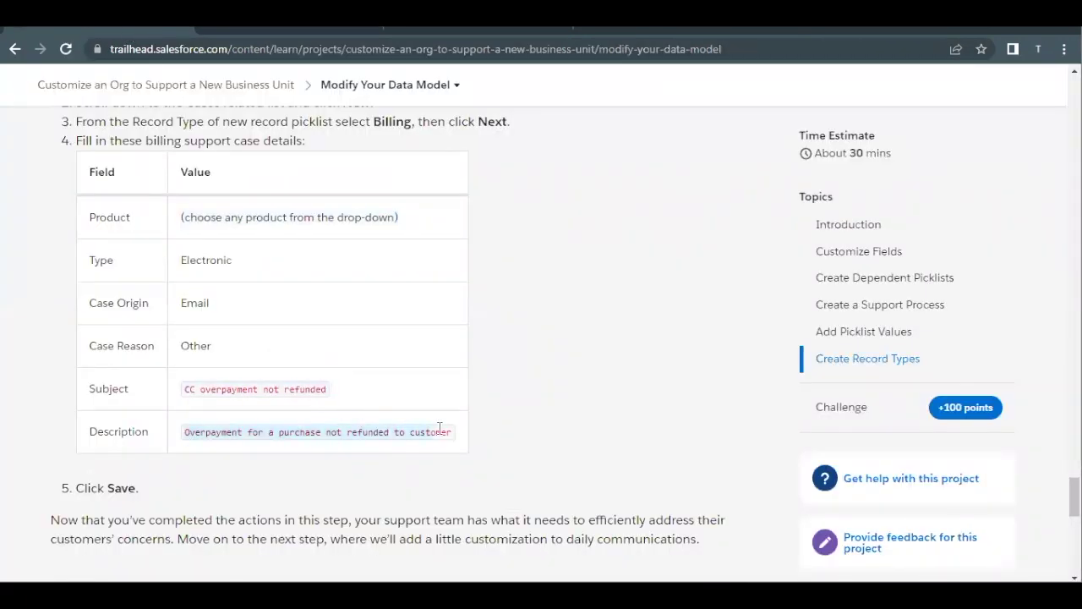
left_click(254, 30)
left_click(391, 323)
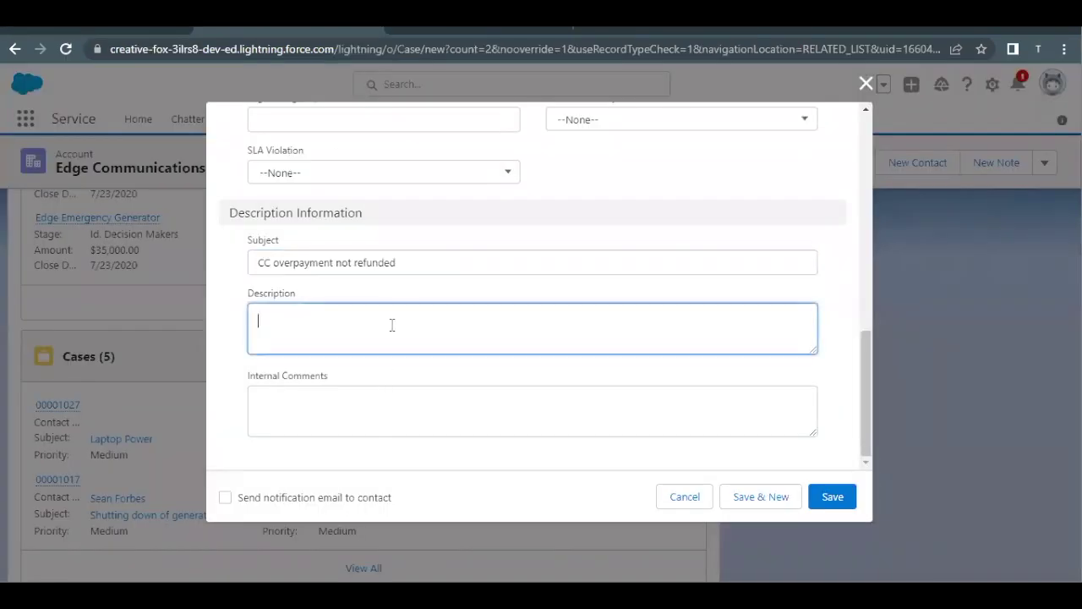
type("Overpayment for a purchase not refunded to customer")
left_click(819, 499)
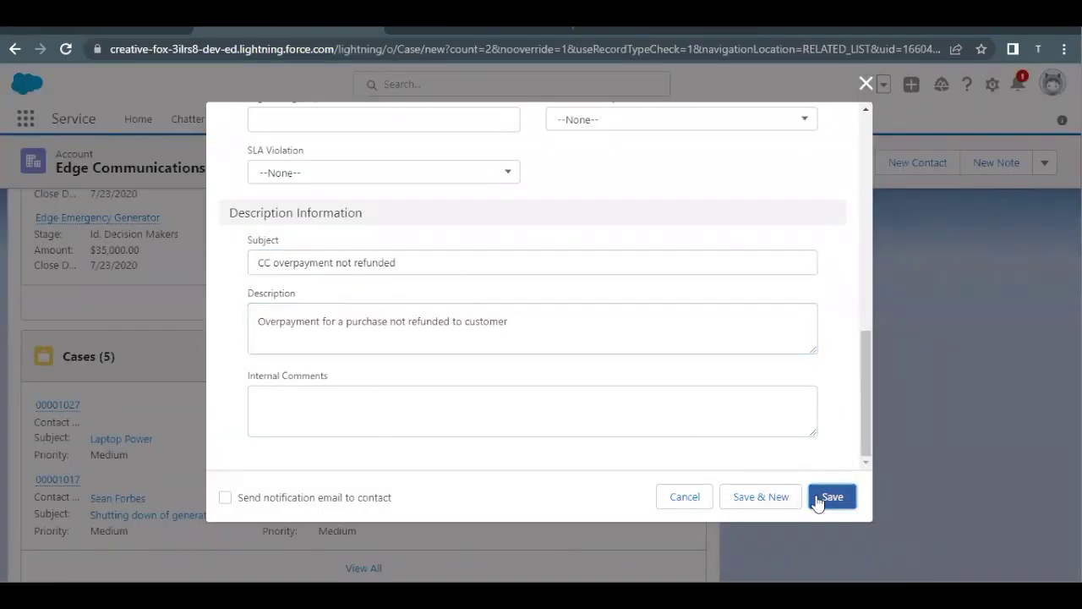
Submit the Modify Your Data Model step for verification on Trailhead to earn 100 points.
left_click(110, 32)
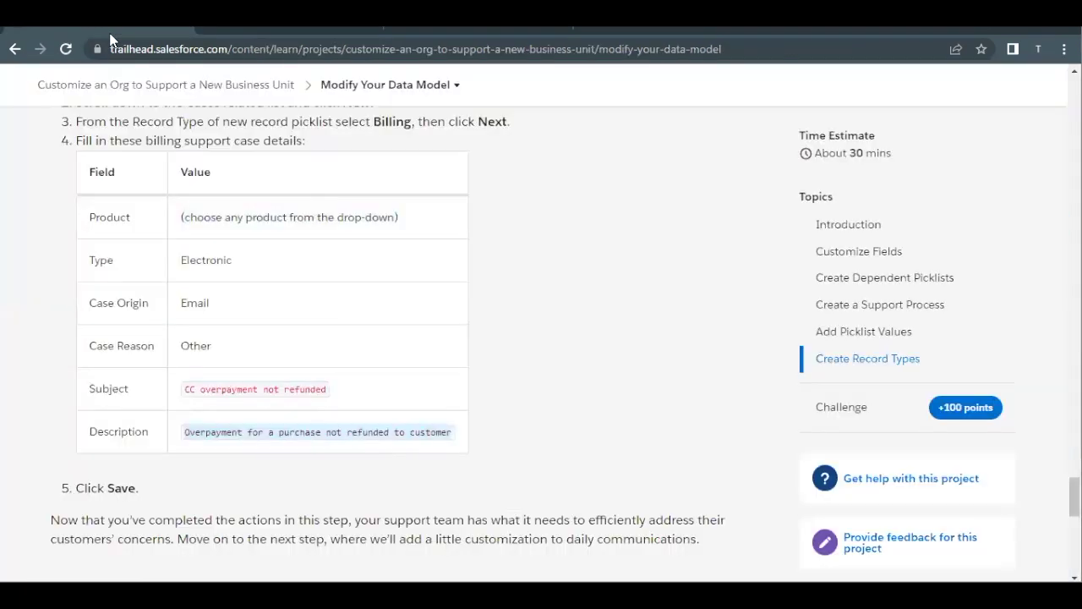
scroll(260, 381, "down", 2)
scroll(261, 381, "down", 1)
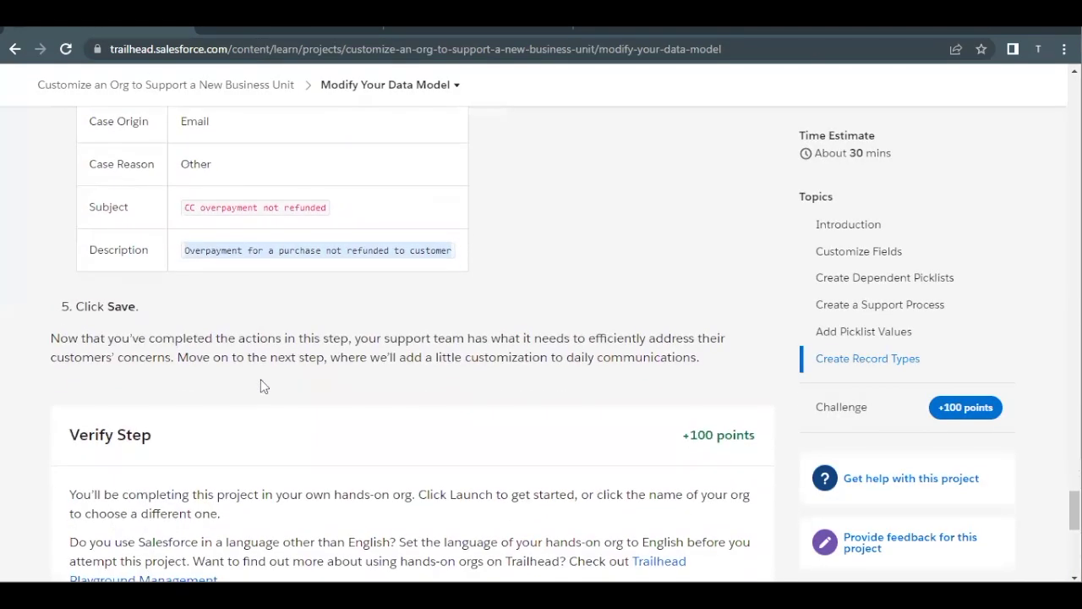
scroll(261, 382, "down", 1)
scroll(261, 381, "down", 1)
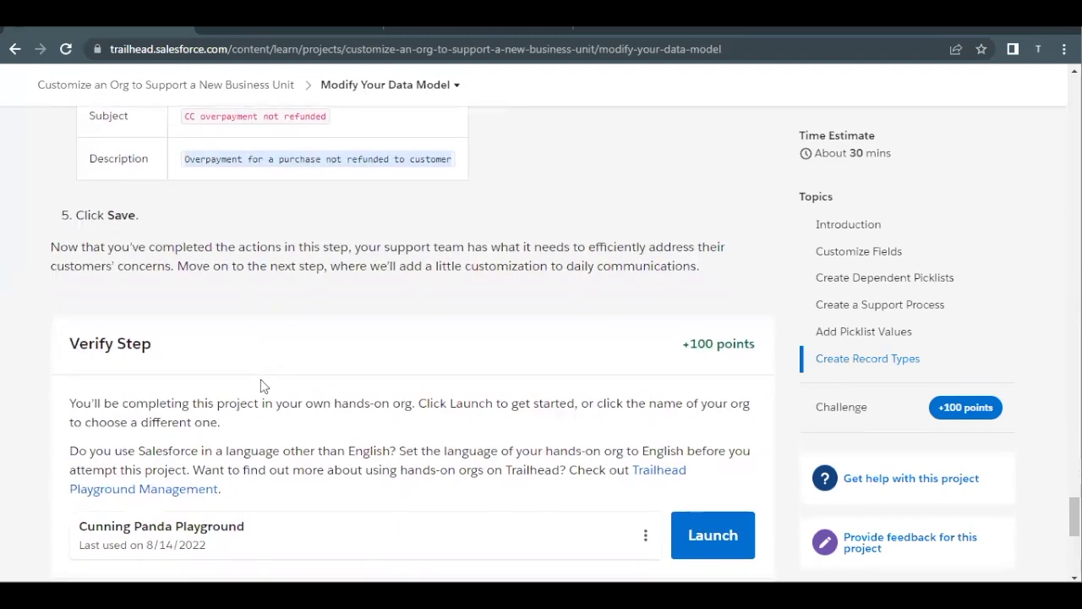
scroll(261, 381, "down", 1)
scroll(260, 385, "down", 2)
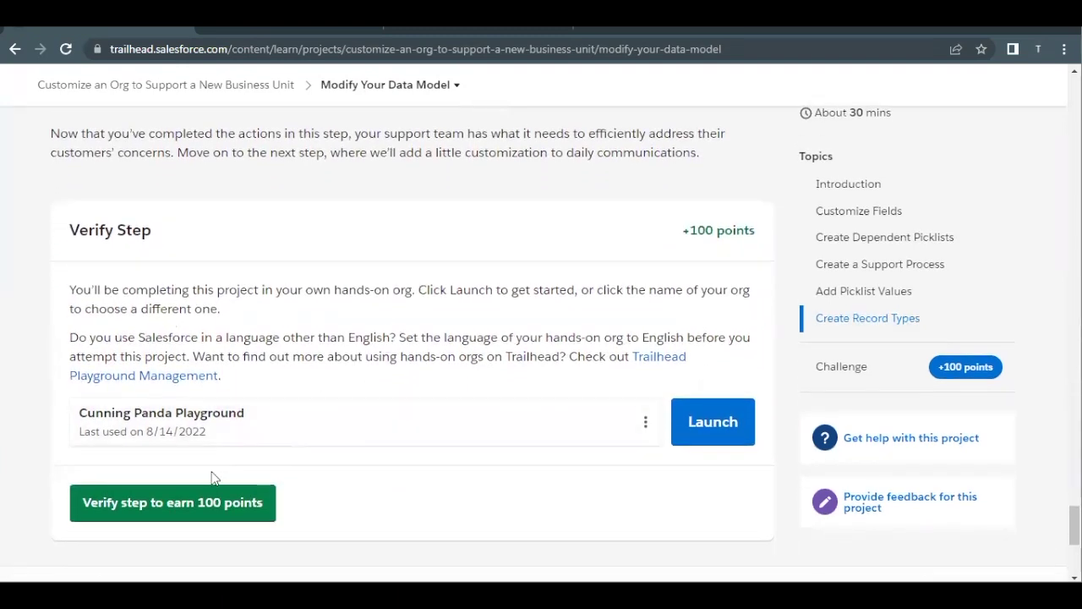
left_click(198, 499)
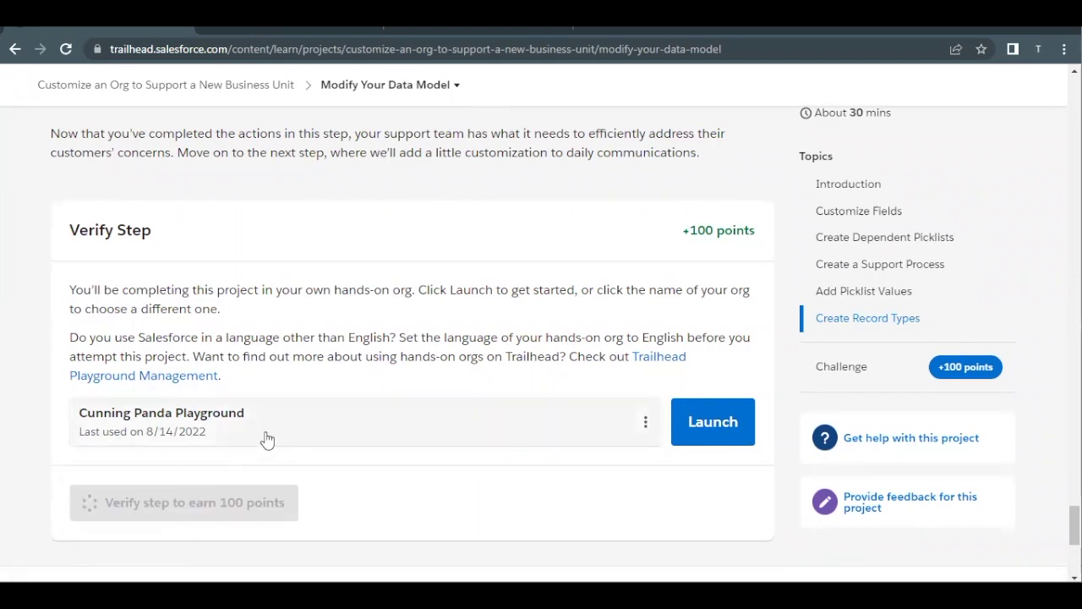